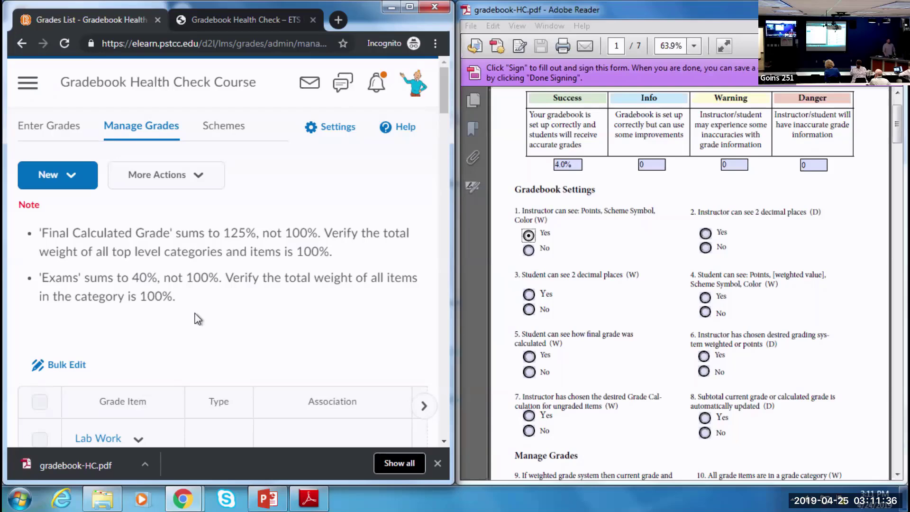
Open the gradebook settings and review the instructor's grade details under the personal display options.
click(327, 135)
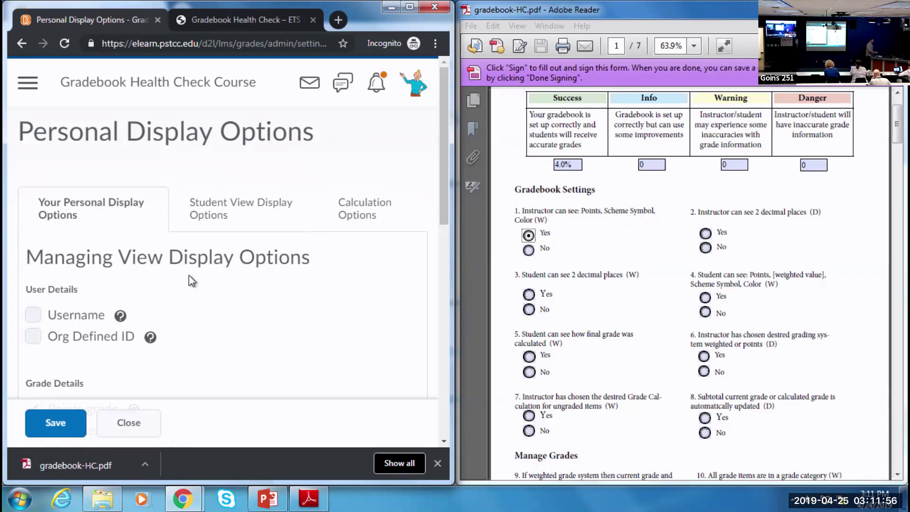
scroll(184, 259, down, 4)
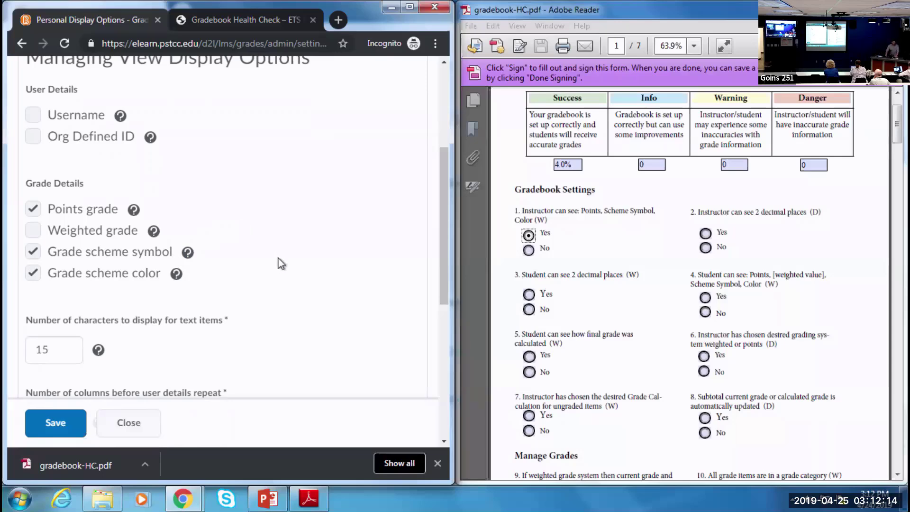
scroll(185, 332, up, 4)
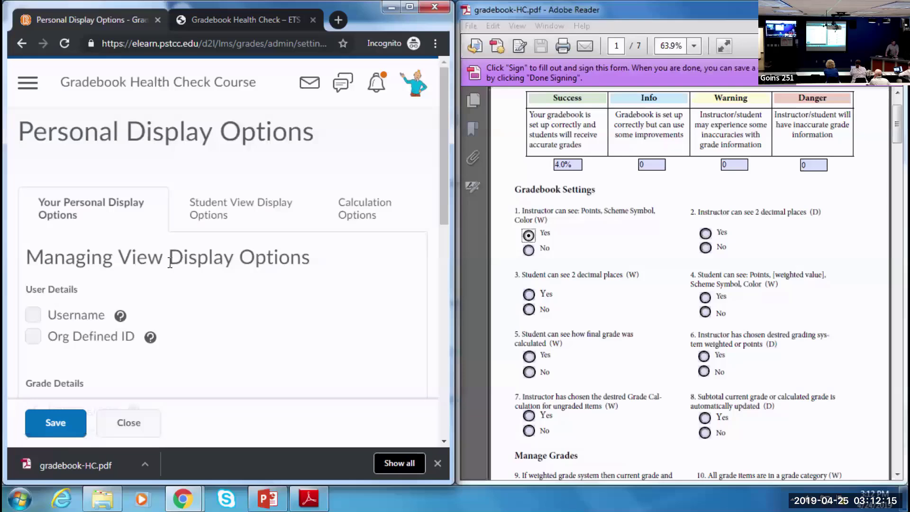
Check the student view display options and answer No to checklist items 2 and 3 about two decimal places.
click(222, 216)
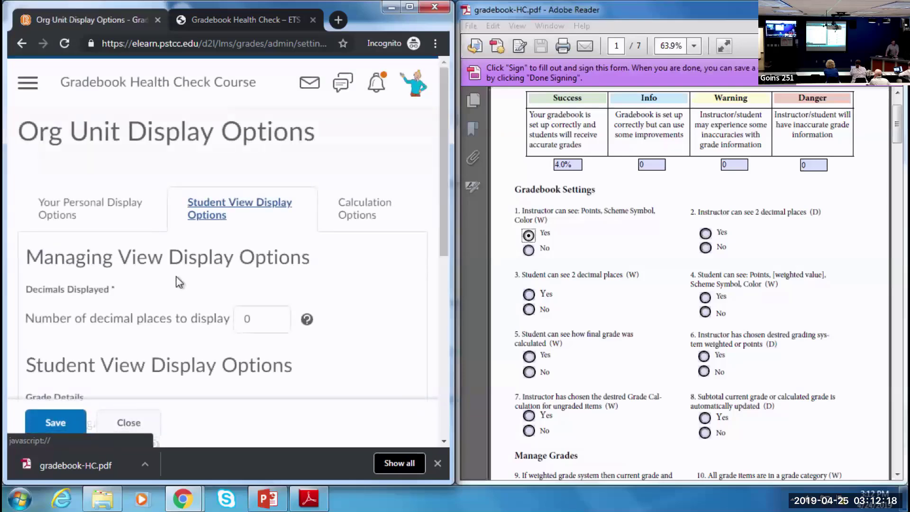
scroll(179, 283, down, 4)
scroll(182, 275, up, 1)
scroll(182, 275, down, 1)
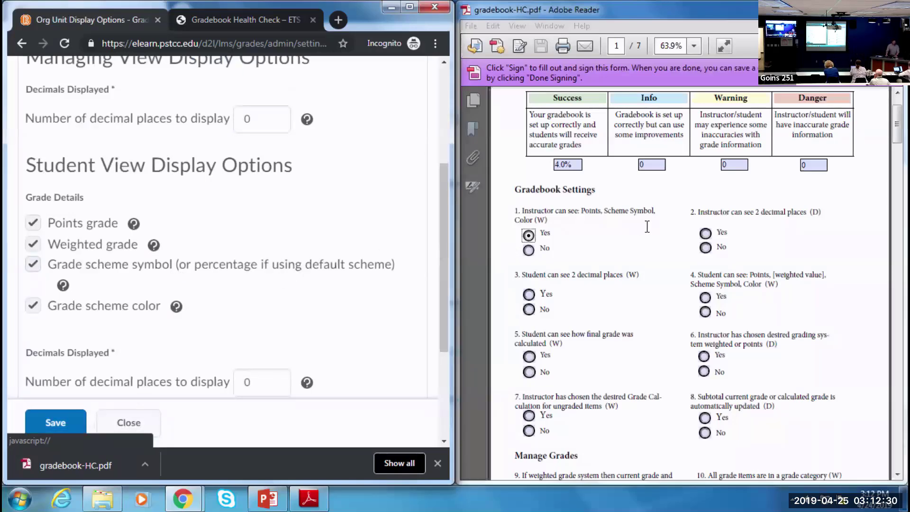
click(705, 247)
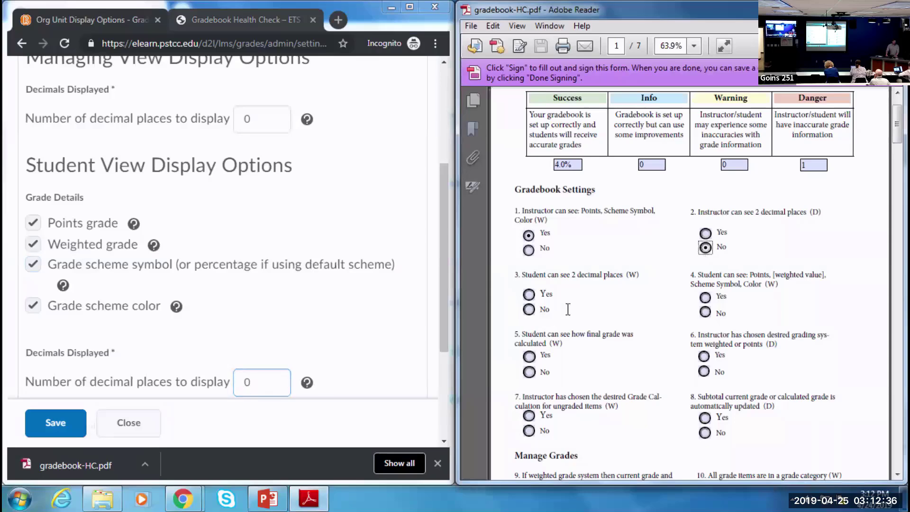
click(528, 310)
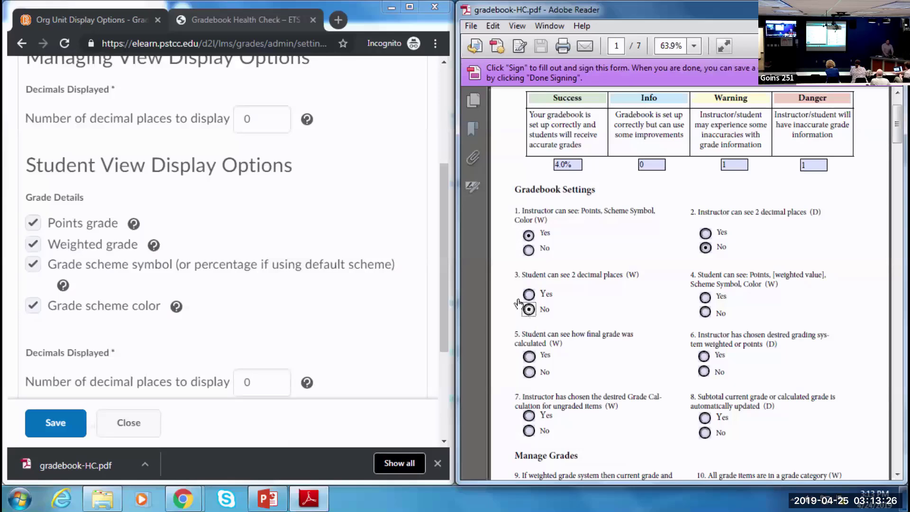
Read through the health check form from the scoring table to the Manage Grades questions.
scroll(588, 266, up, 3)
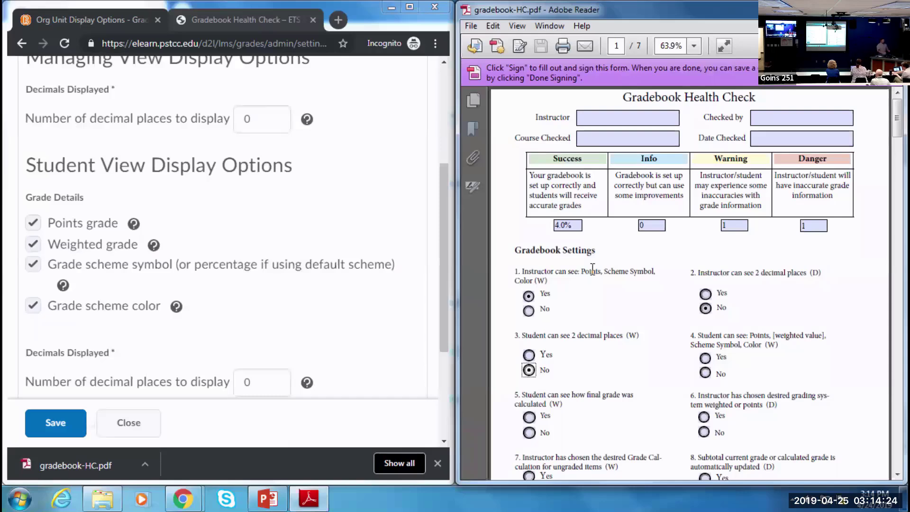
scroll(666, 306, down, 3)
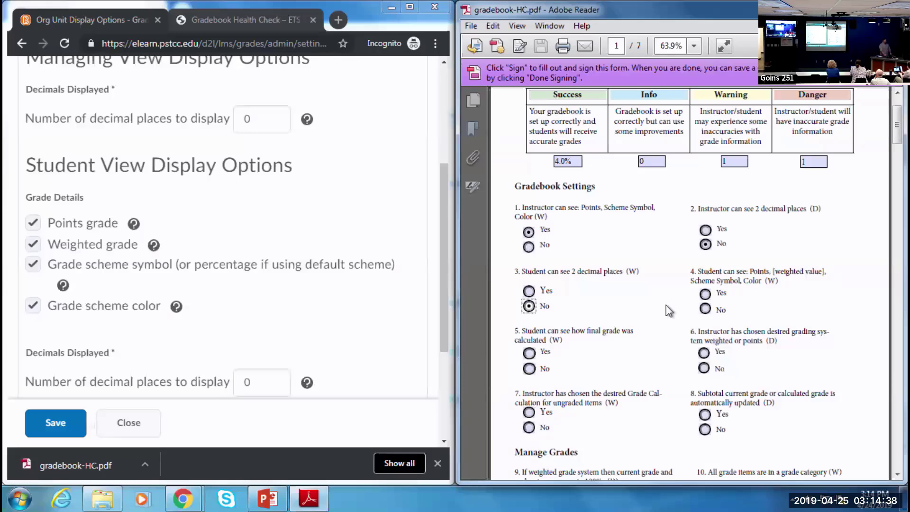
scroll(646, 291, down, 3)
scroll(646, 292, down, 4)
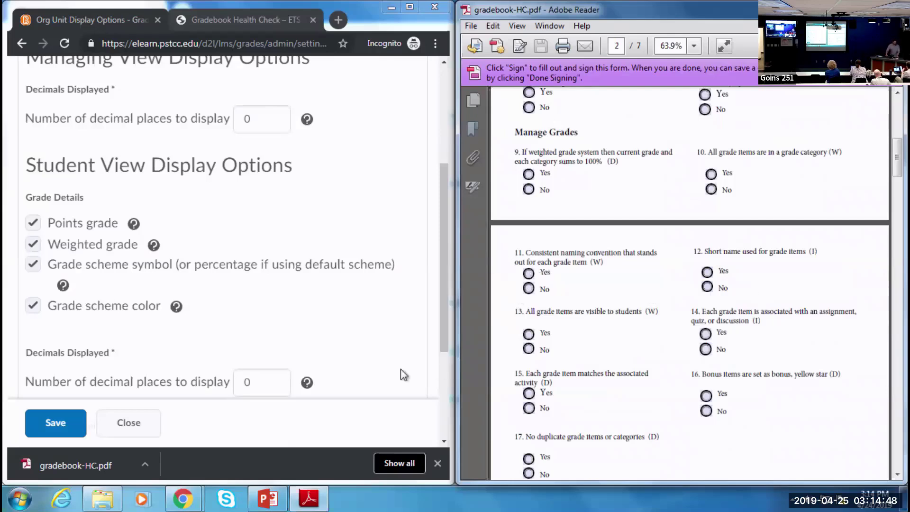
Save the student view display options and return to the course's grades list.
click(64, 423)
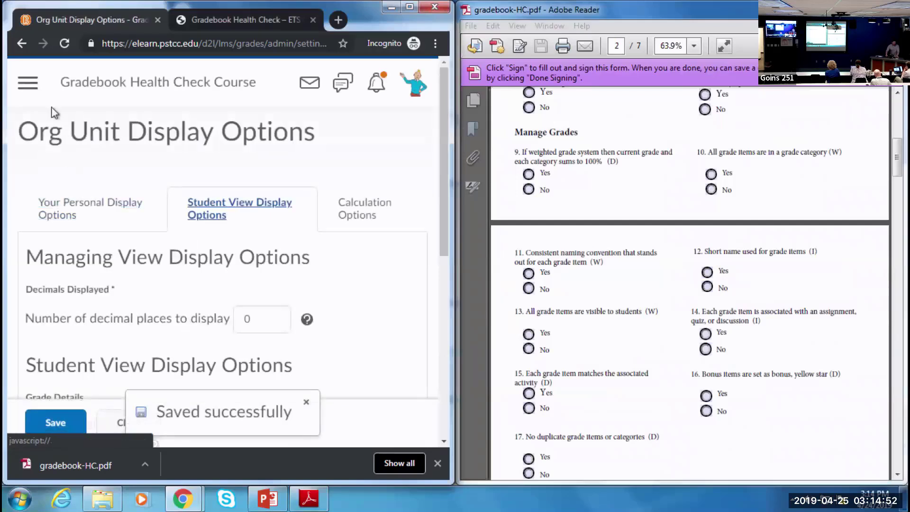
click(27, 89)
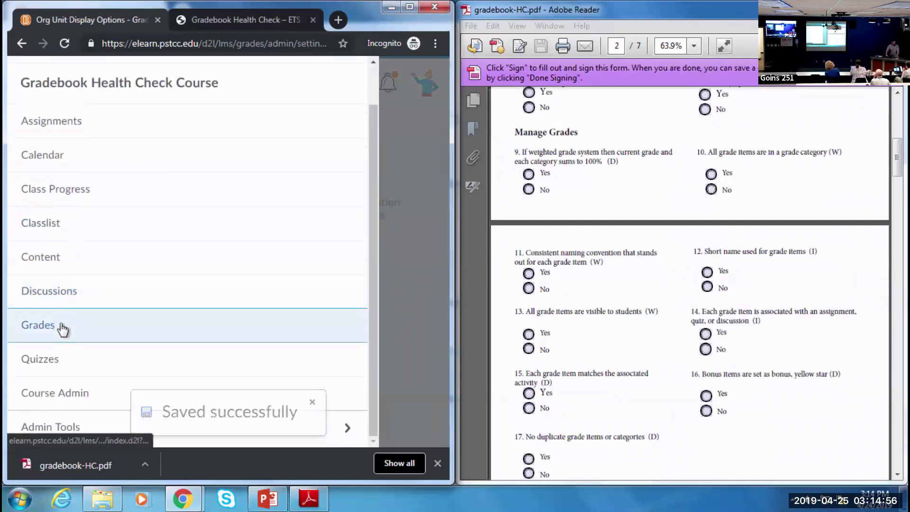
click(62, 326)
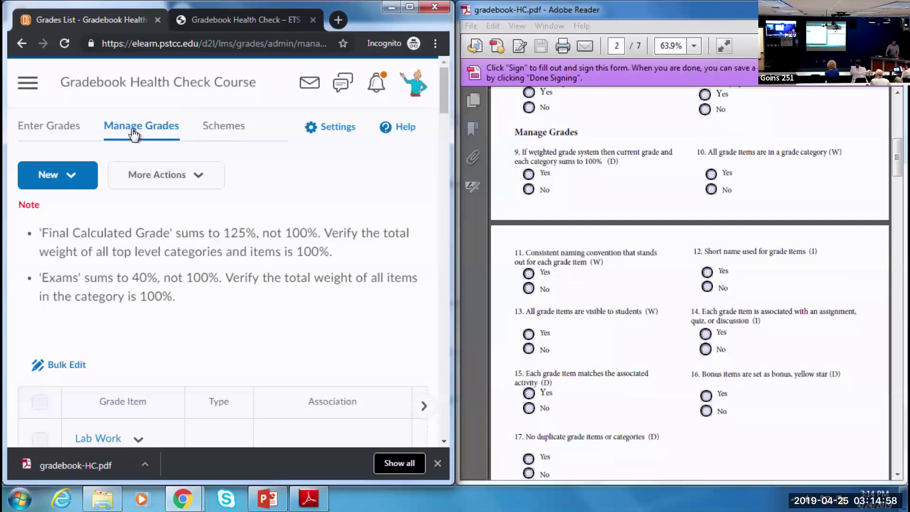
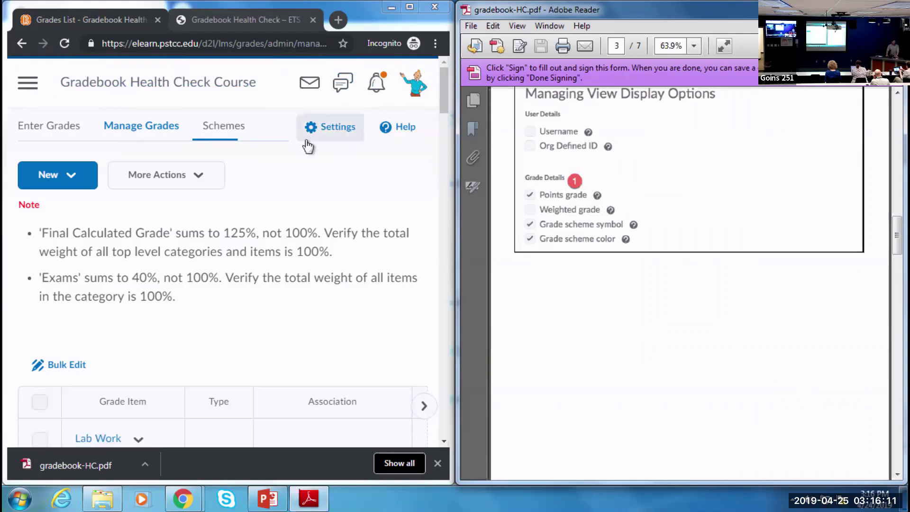
Maximize the browser window and examine the associations, maximum points and weights of the lab, exam and quiz grade items.
click(362, 17)
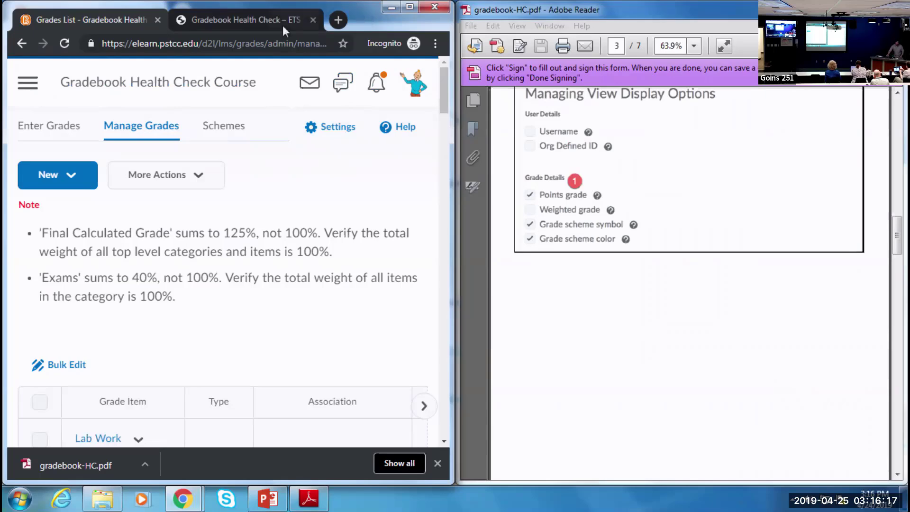
click(409, 7)
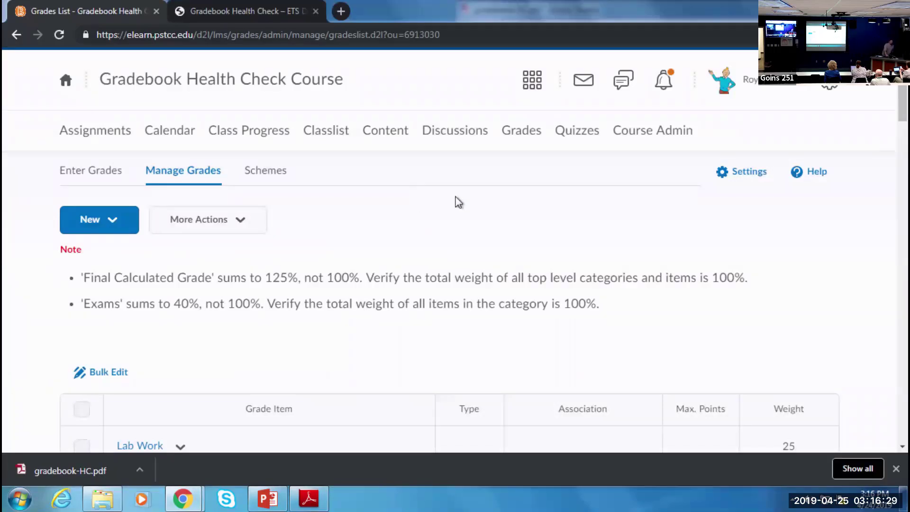
scroll(456, 198, down, 3)
scroll(456, 195, down, 2)
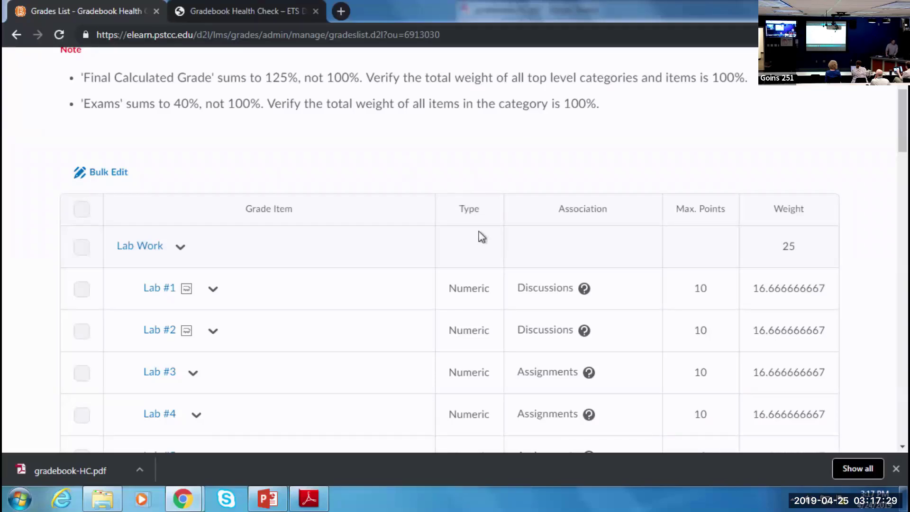
scroll(477, 235, down, 8)
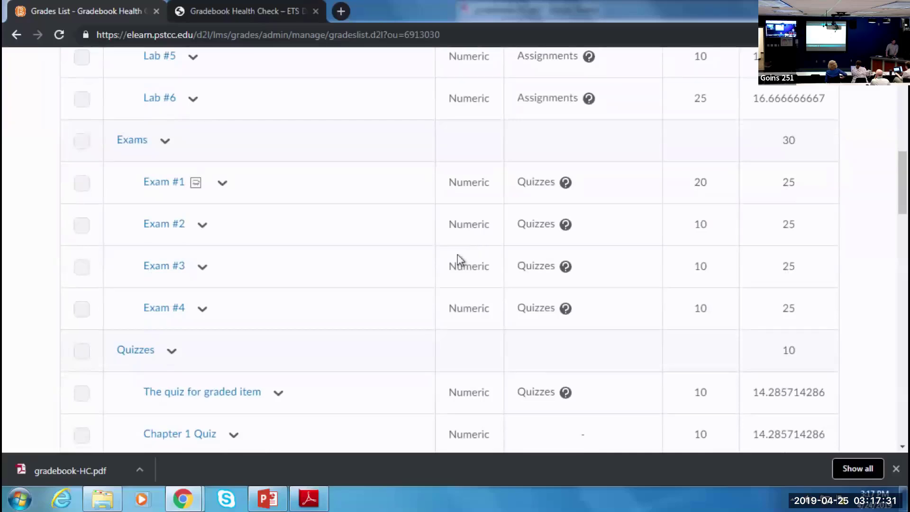
scroll(388, 304, down, 2)
scroll(387, 303, up, 2)
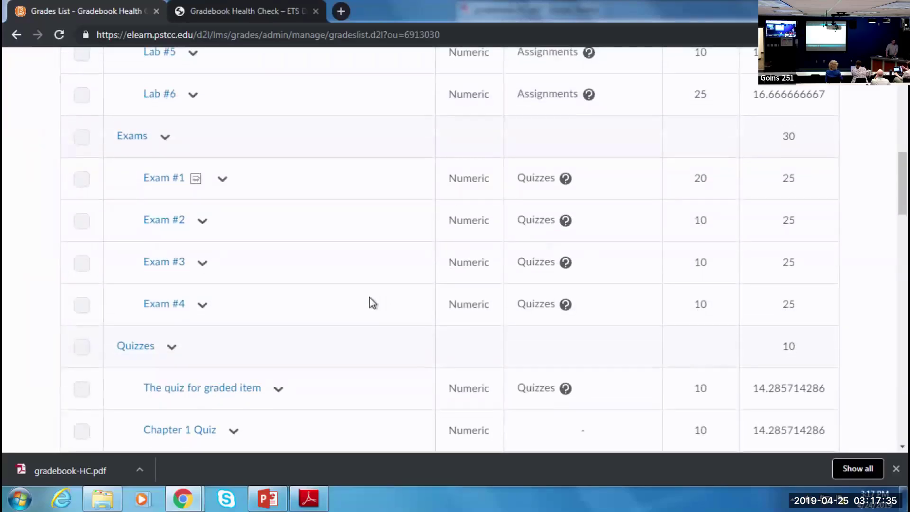
scroll(373, 297, down, 4)
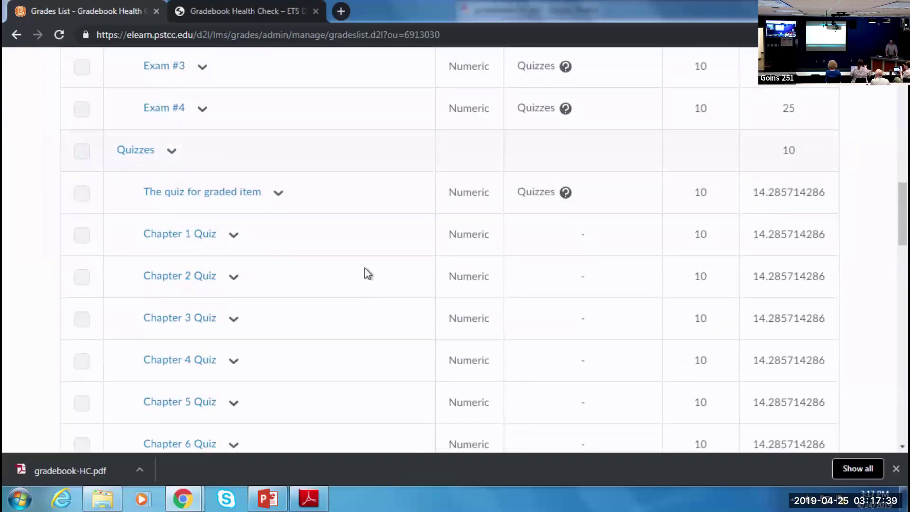
scroll(367, 273, down, 1)
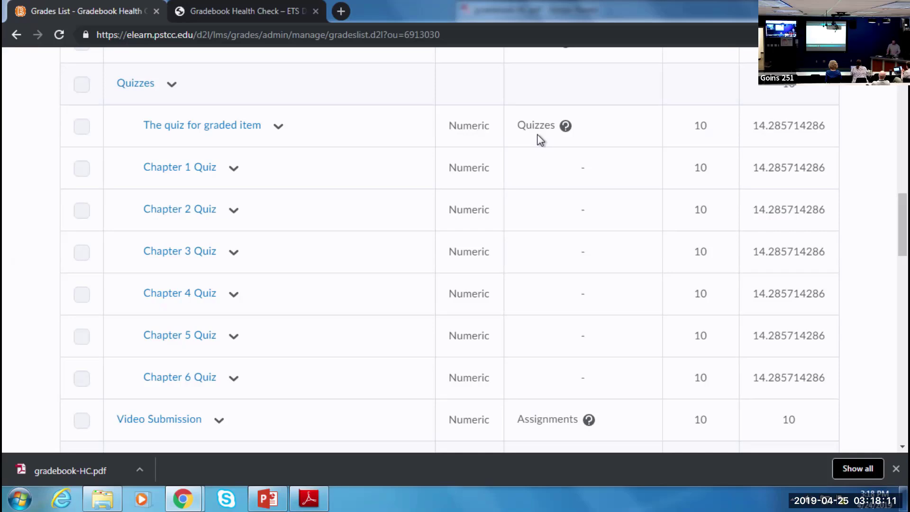
scroll(511, 265, down, 3)
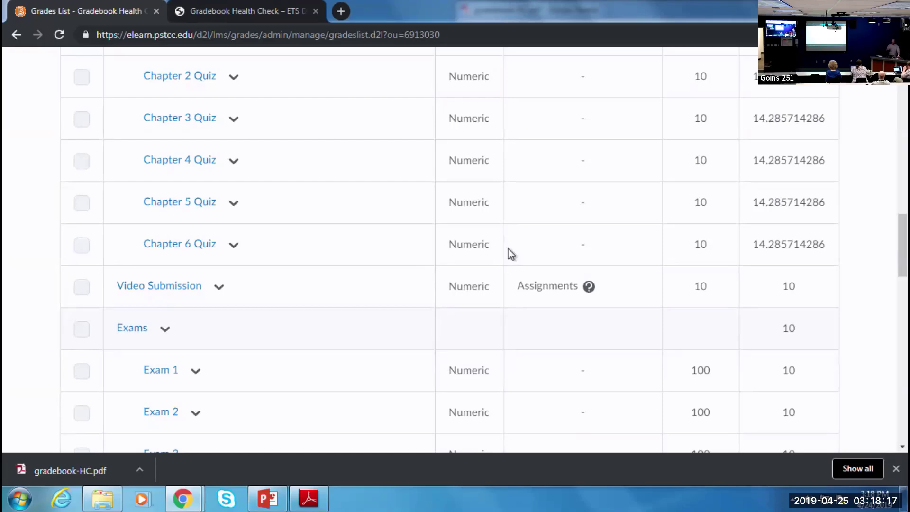
scroll(587, 156, up, 13)
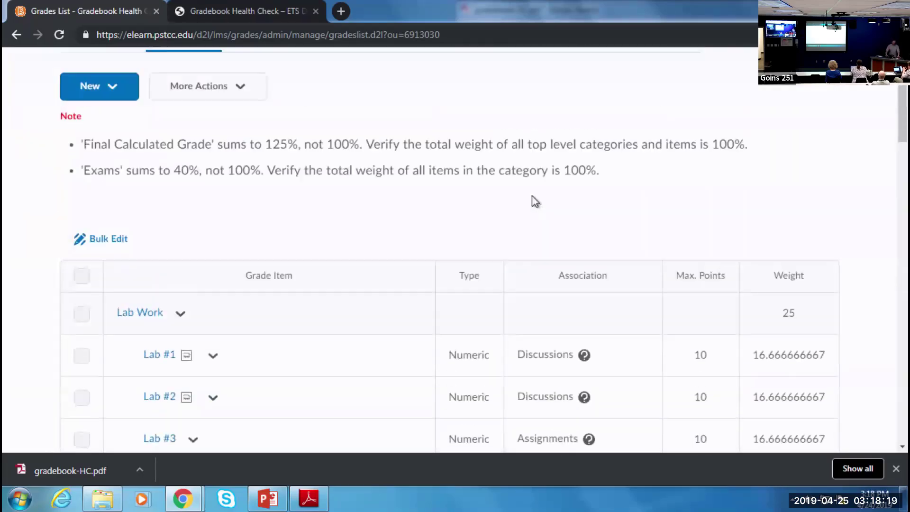
scroll(535, 201, up, 3)
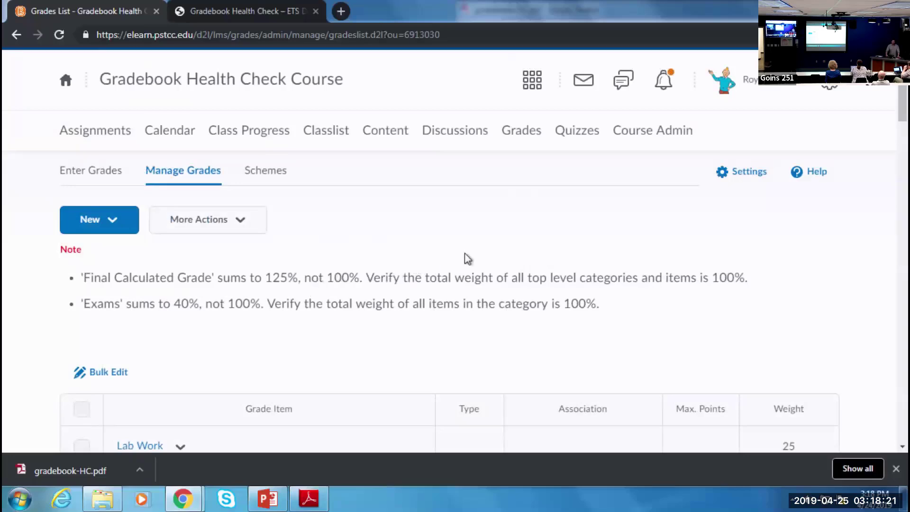
Check the grades list from Lab Work to Post-Test for grade items placed outside a category.
scroll(465, 255, down, 7)
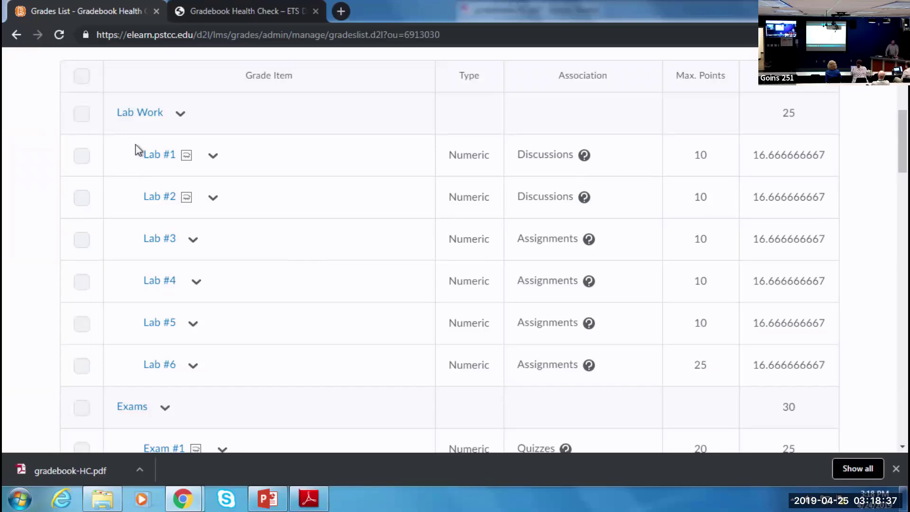
scroll(124, 215, down, 10)
scroll(125, 216, down, 5)
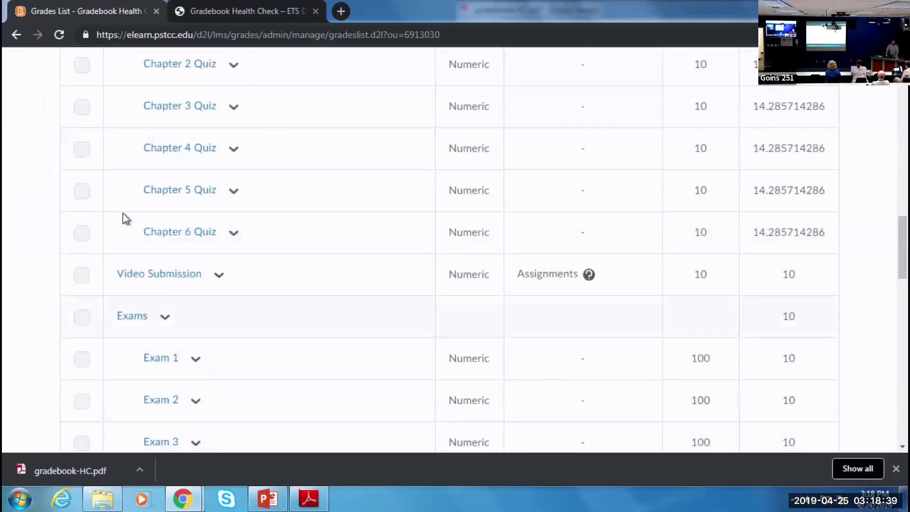
scroll(124, 215, up, 4)
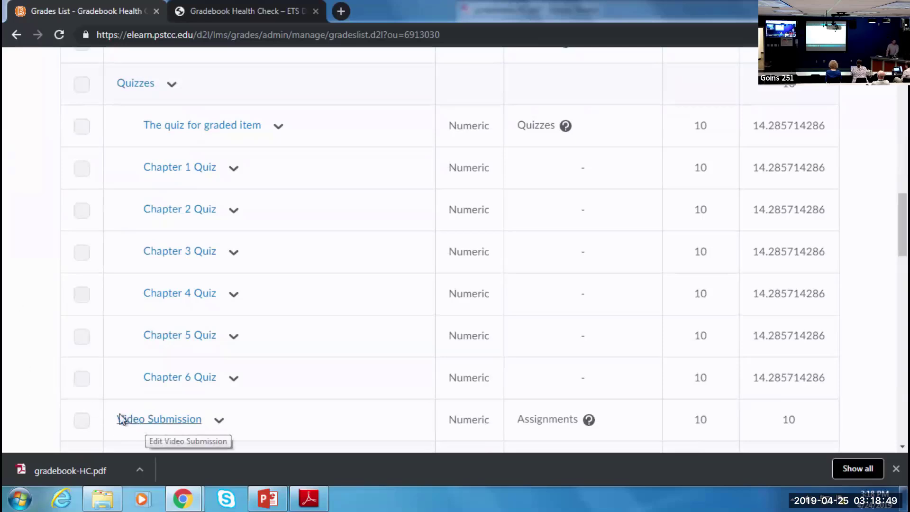
scroll(112, 396, down, 1)
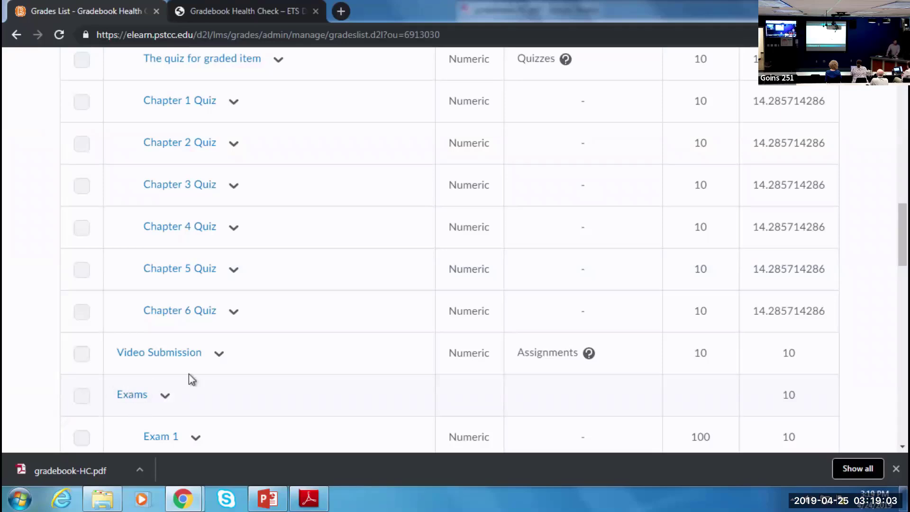
scroll(189, 378, down, 3)
scroll(192, 375, down, 3)
scroll(178, 379, up, 1)
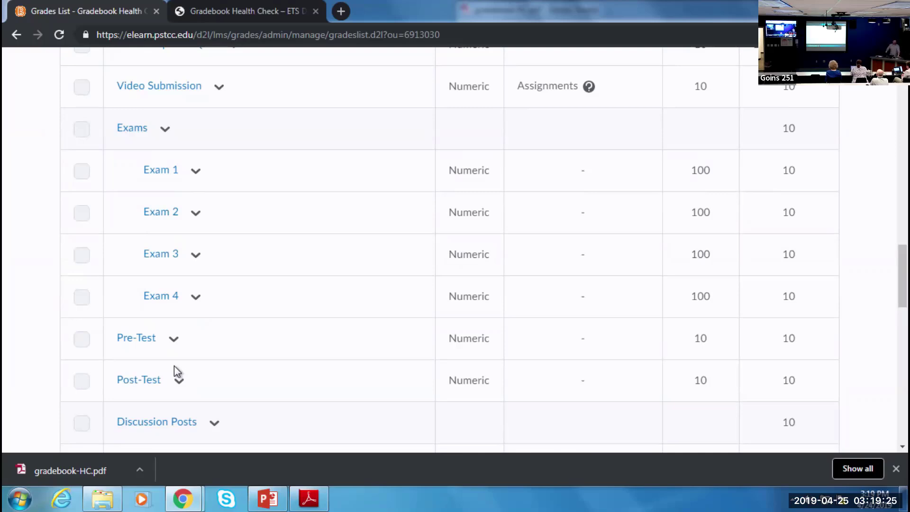
Examine the Discussion Posts category in the grades list for naming, associations and weights from Post 1 to Post 15.
scroll(251, 343, down, 4)
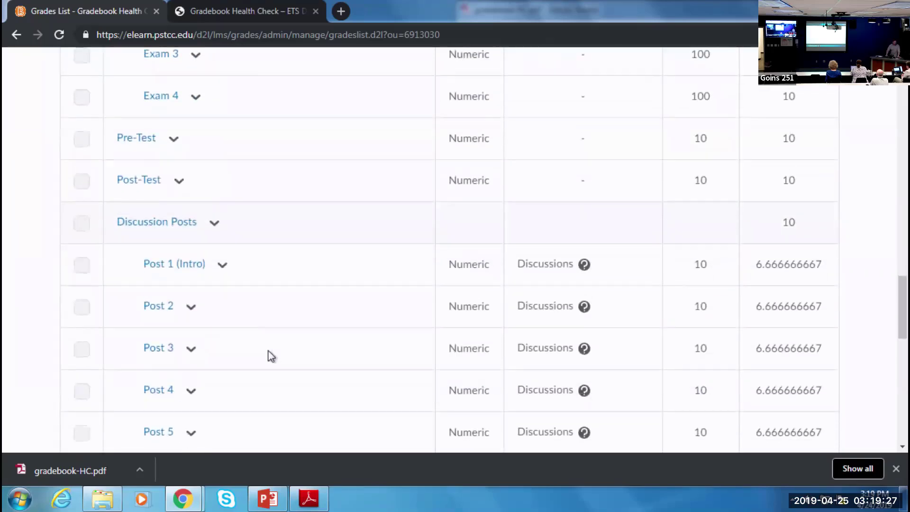
scroll(268, 350, down, 6)
scroll(270, 349, down, 5)
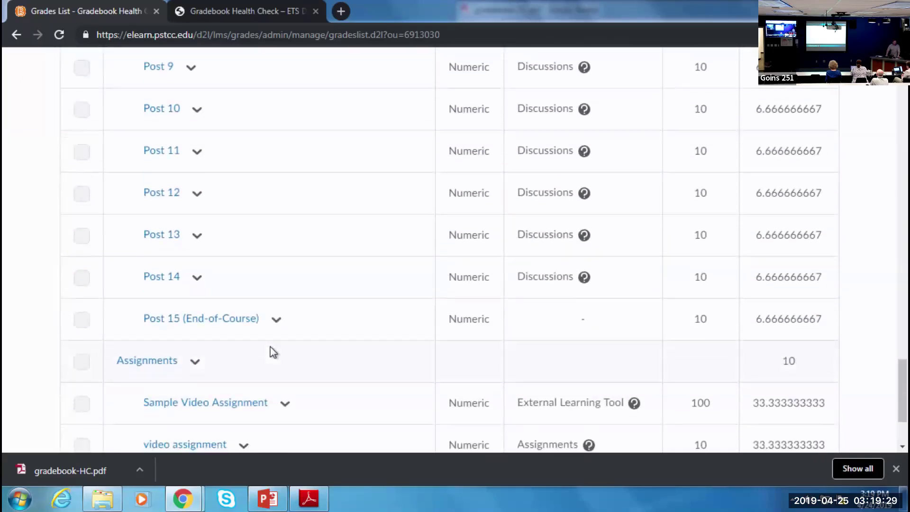
scroll(274, 337, up, 9)
scroll(274, 336, up, 10)
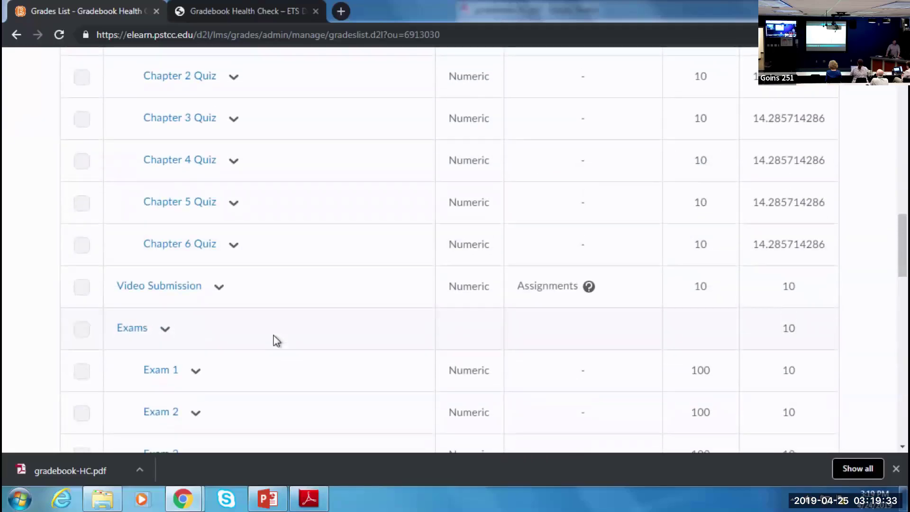
scroll(273, 336, down, 6)
scroll(275, 336, down, 10)
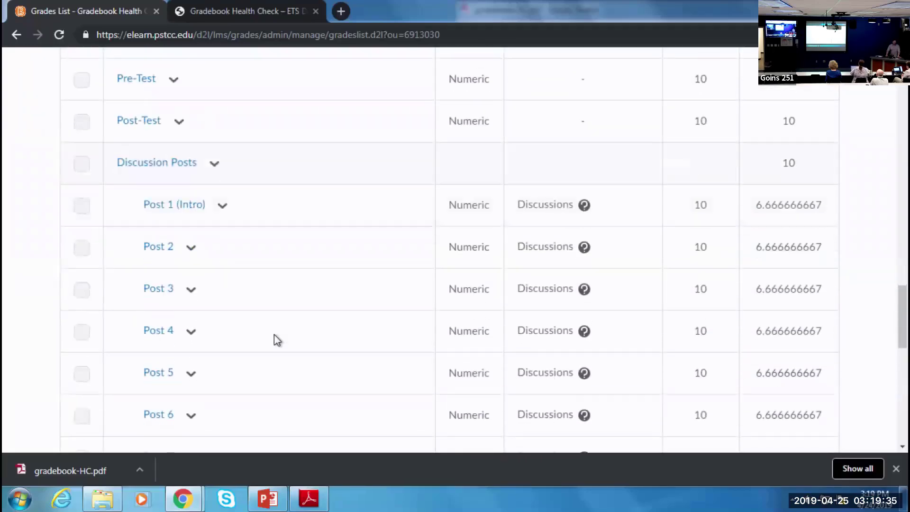
scroll(278, 340, down, 4)
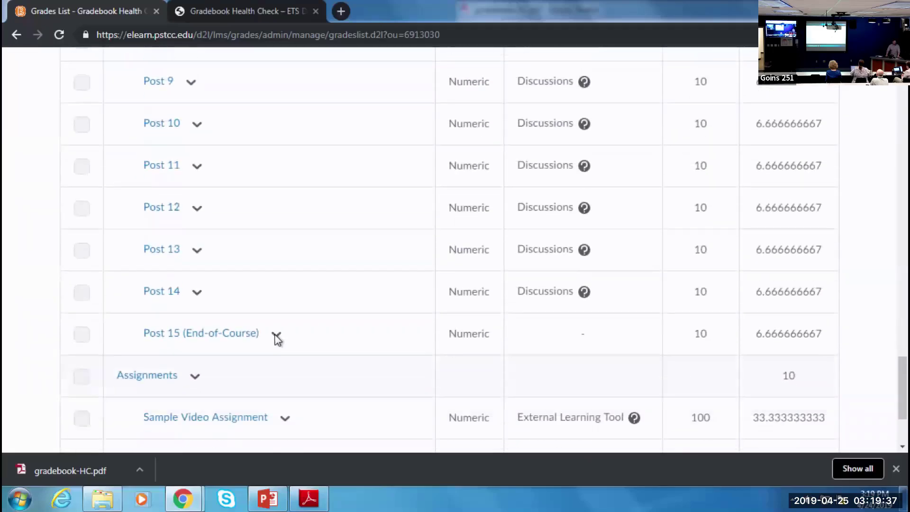
Compare the two Exams categories and the Quizzes category in the grades list for duplicate items and missing associations.
scroll(278, 339, up, 15)
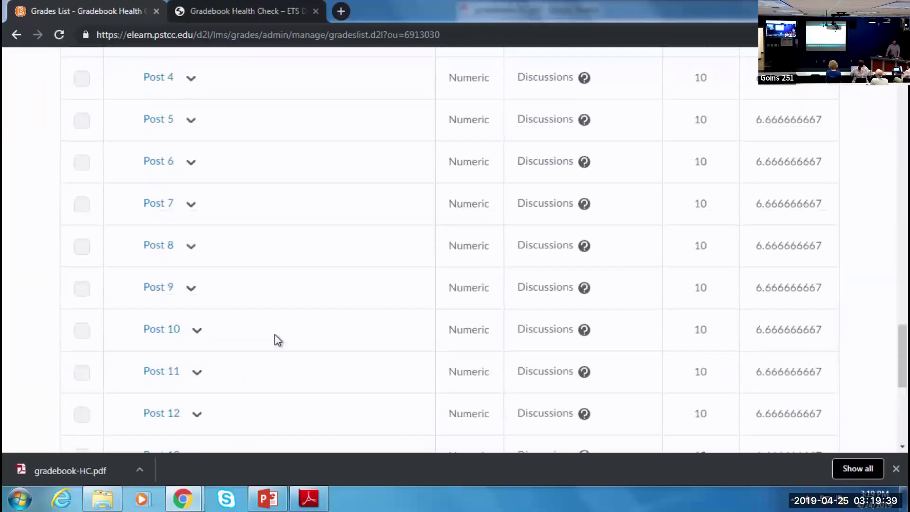
scroll(279, 340, up, 12)
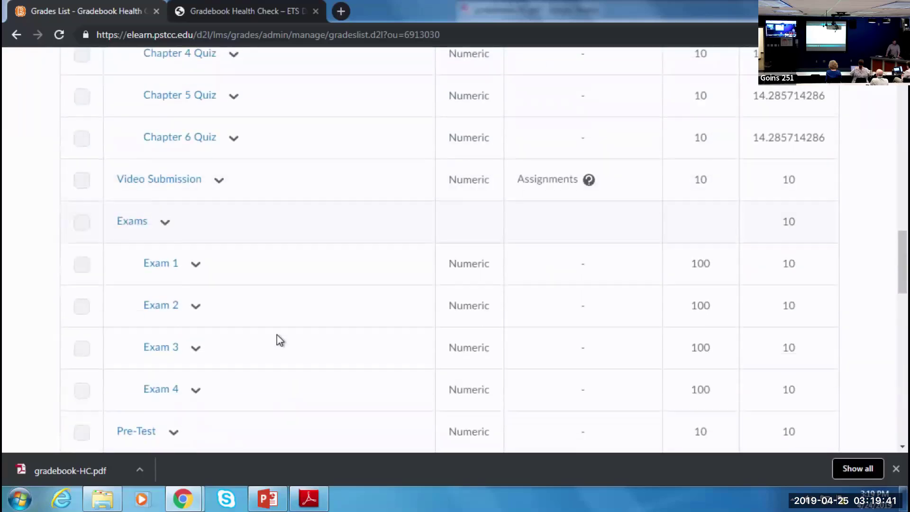
scroll(279, 339, up, 1)
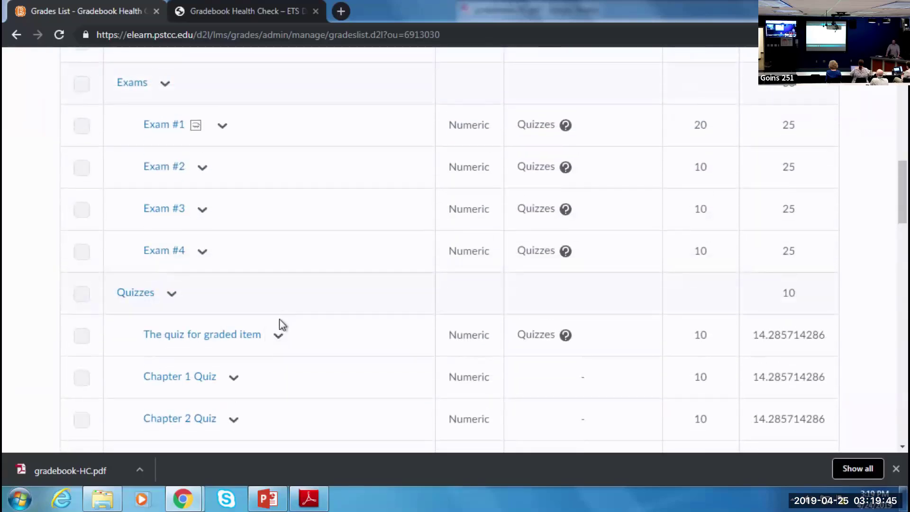
scroll(279, 331, down, 1)
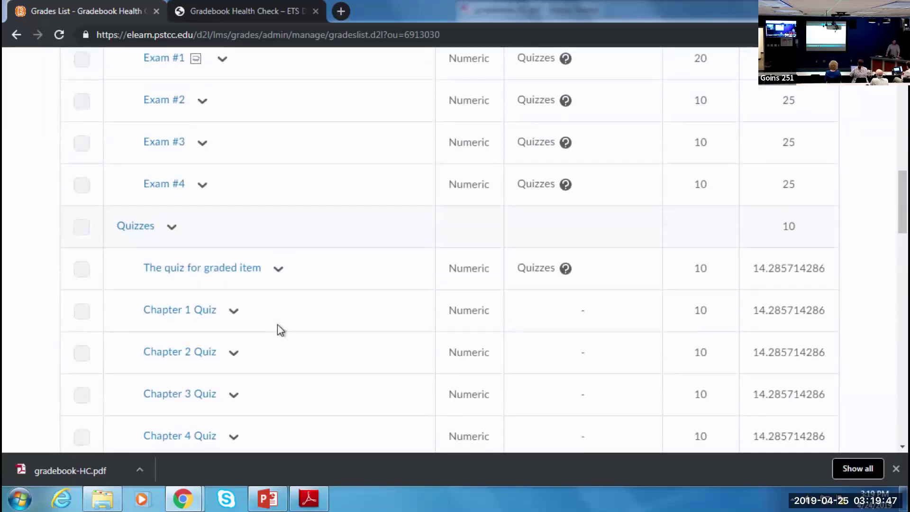
scroll(279, 330, down, 5)
scroll(279, 329, down, 4)
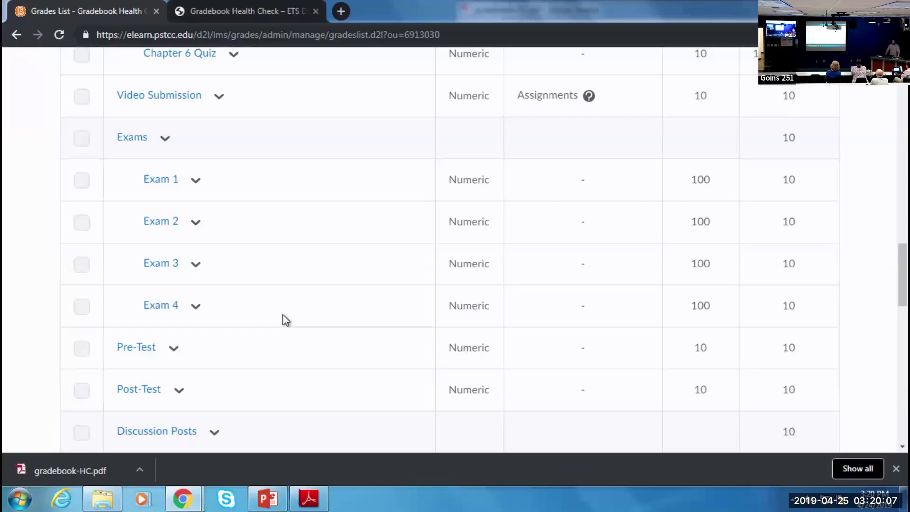
scroll(301, 331, up, 10)
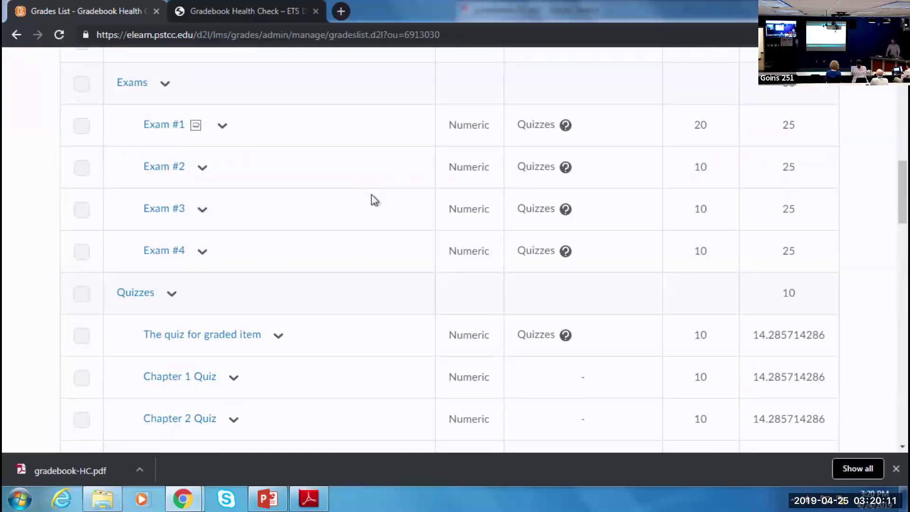
scroll(357, 211, down, 8)
scroll(357, 211, down, 4)
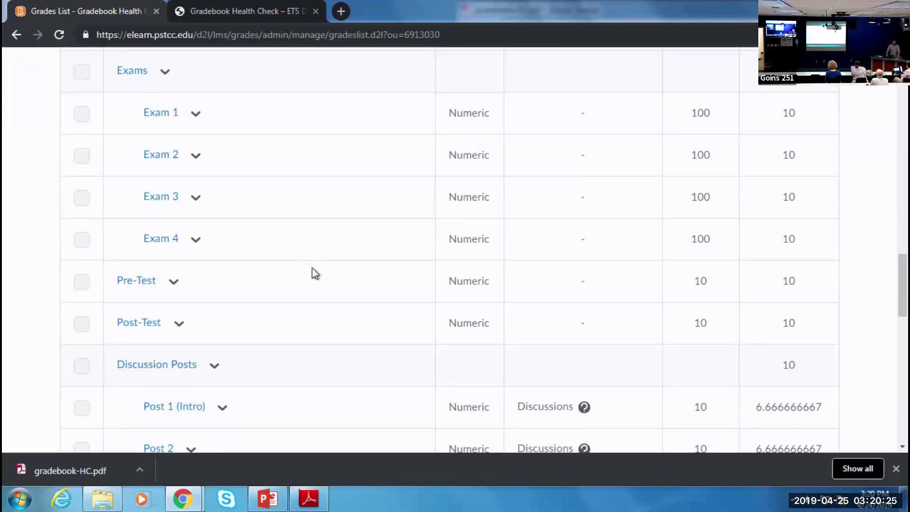
Review the Assignments category at the end of the grades list, including the Black and White Video Assignment Bonus item.
scroll(315, 263, down, 5)
scroll(317, 267, down, 10)
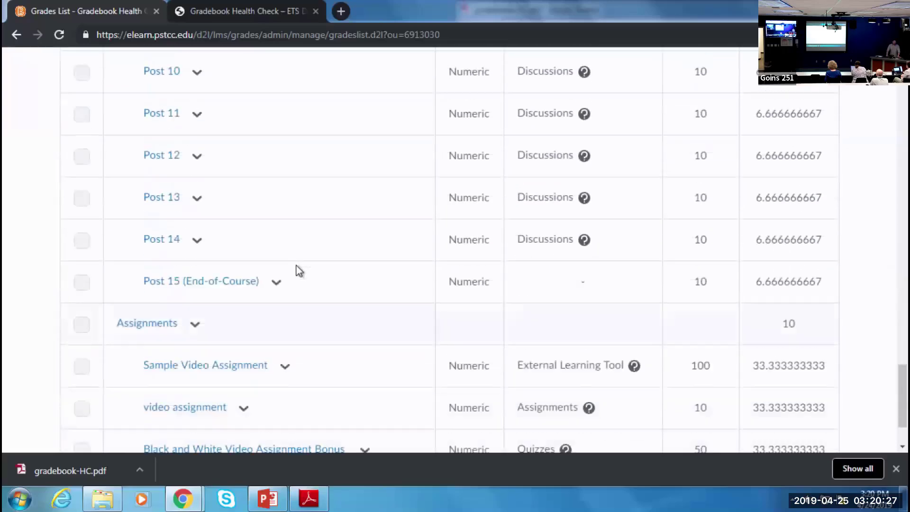
scroll(297, 264, down, 2)
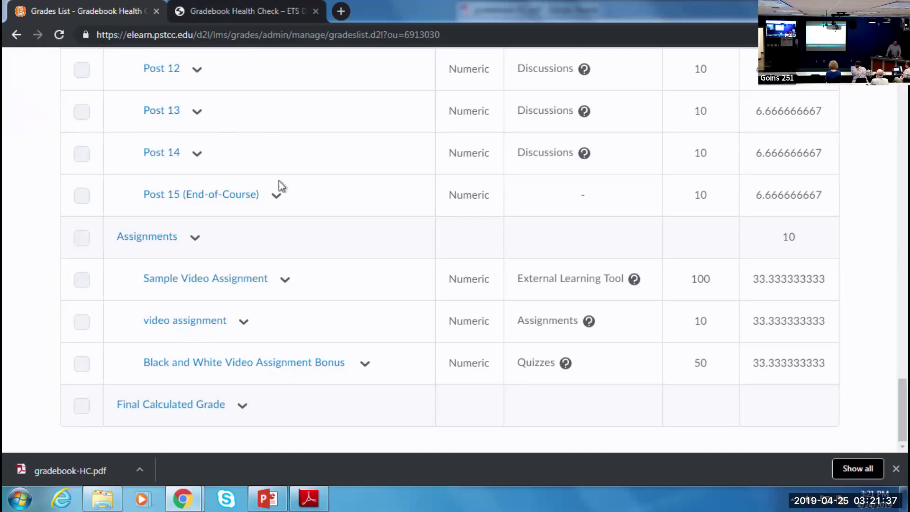
scroll(278, 254, up, 5)
scroll(284, 249, up, 15)
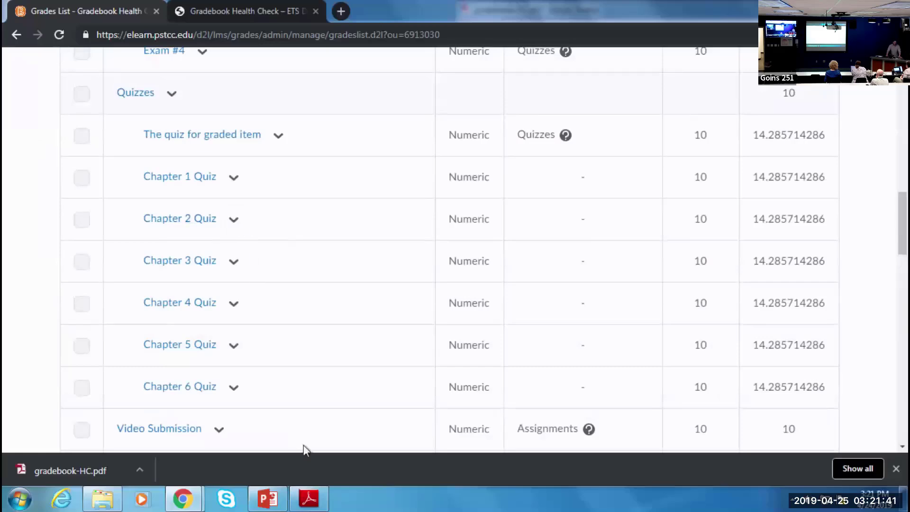
Switch to the gradebook-HC.pdf form in Adobe Reader, maximize it, and answer No to Manage Grades questions 10 and 9.
click(307, 498)
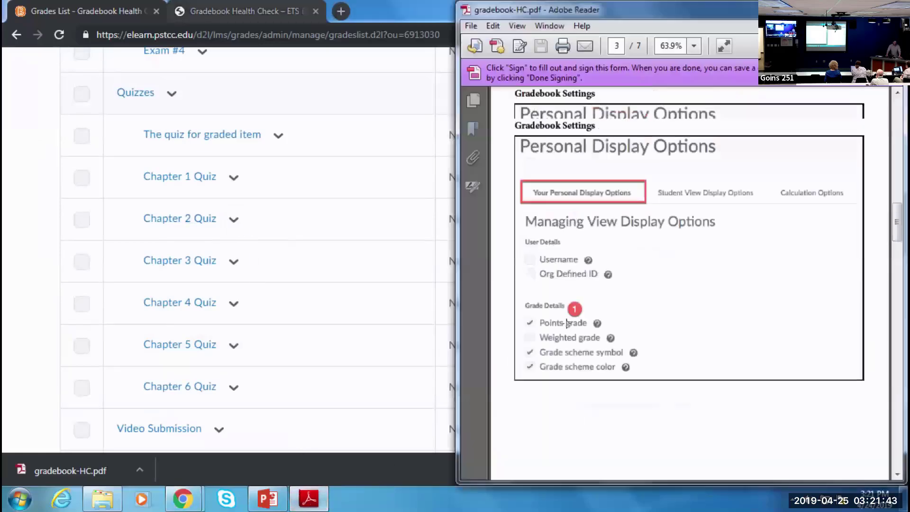
scroll(567, 323, up, 5)
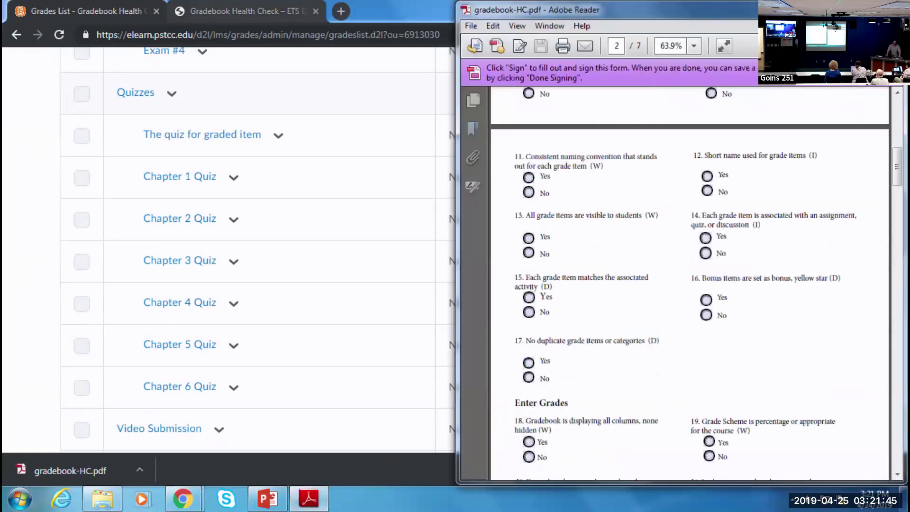
click(861, 7)
scroll(597, 227, up, 5)
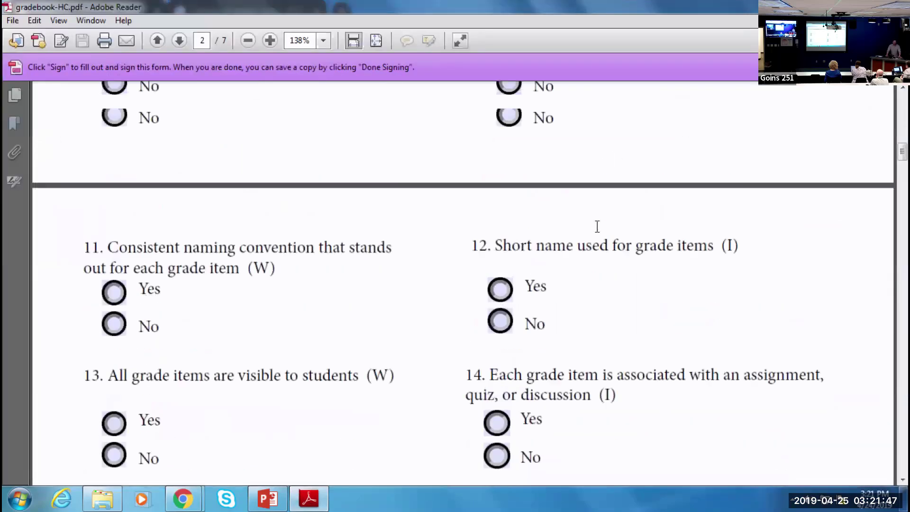
scroll(597, 227, up, 3)
scroll(596, 228, down, 2)
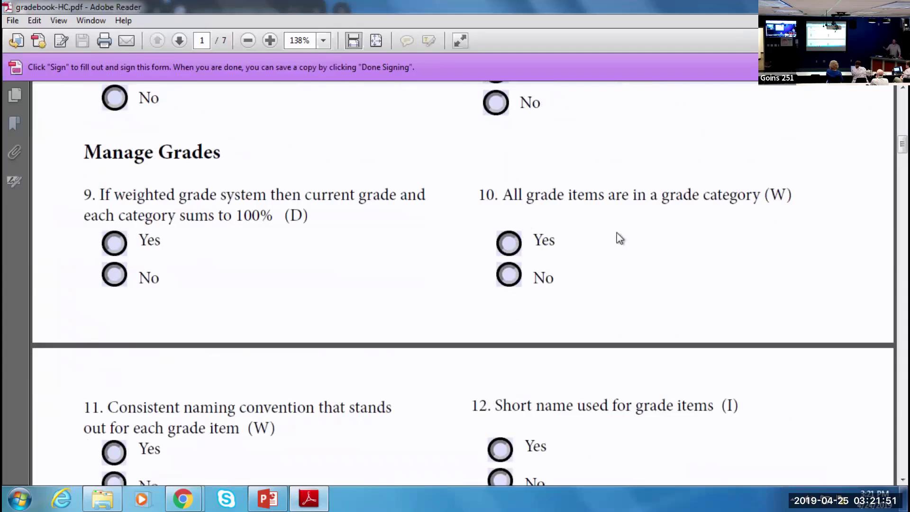
click(508, 275)
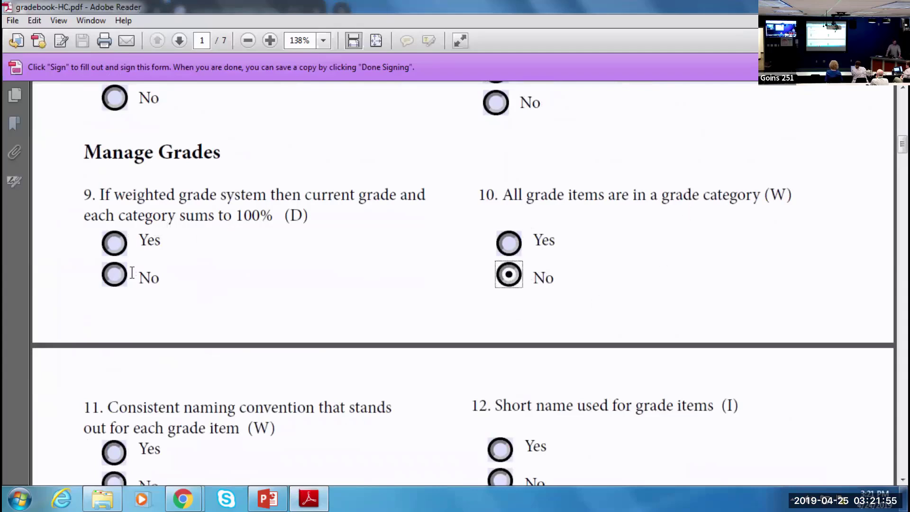
click(109, 275)
Answer No to questions 13, 11 and 14 on item visibility, naming convention and activity association.
scroll(274, 286, down, 3)
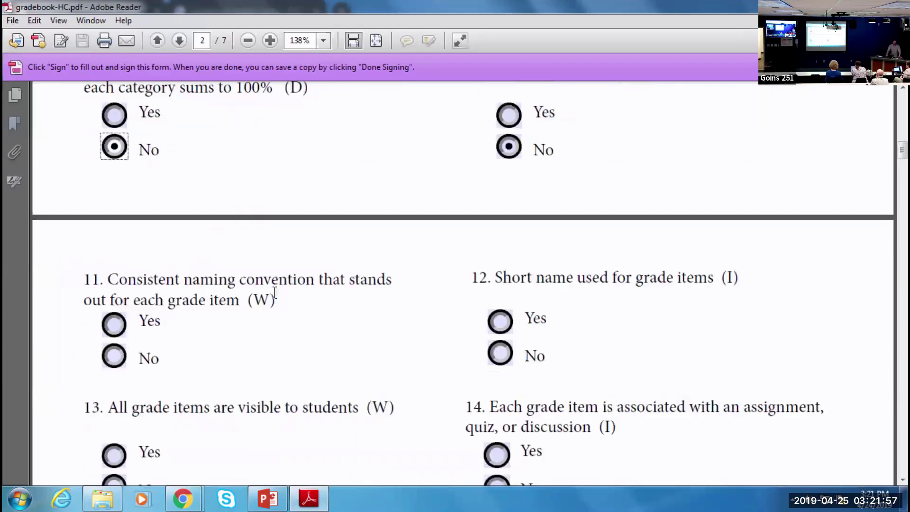
scroll(258, 303, down, 1)
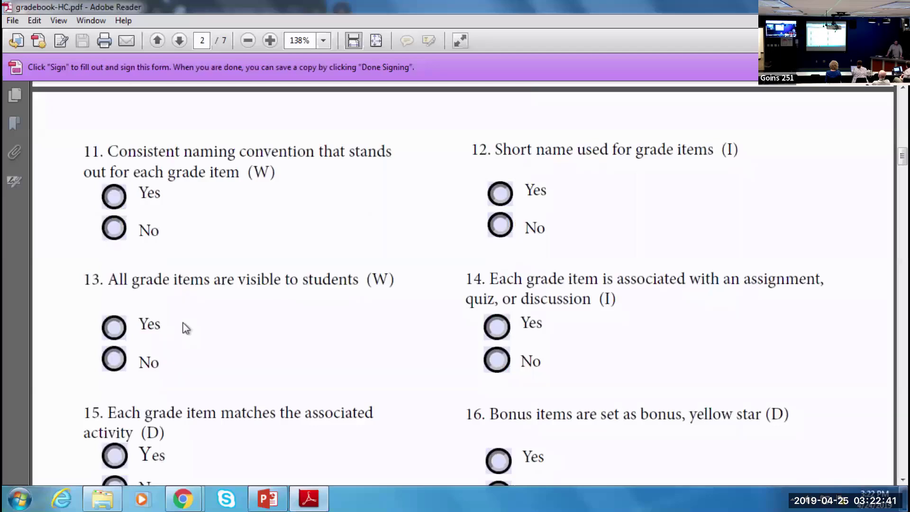
click(116, 362)
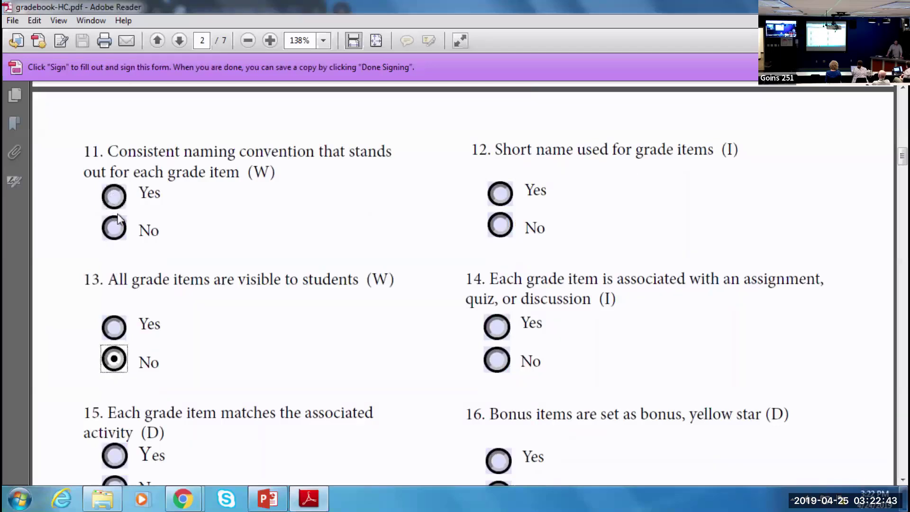
click(114, 228)
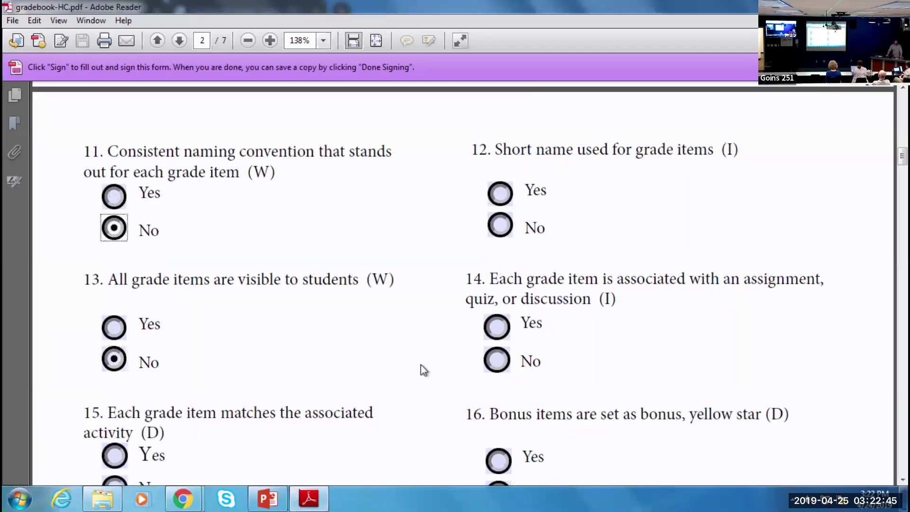
scroll(444, 364, down, 1)
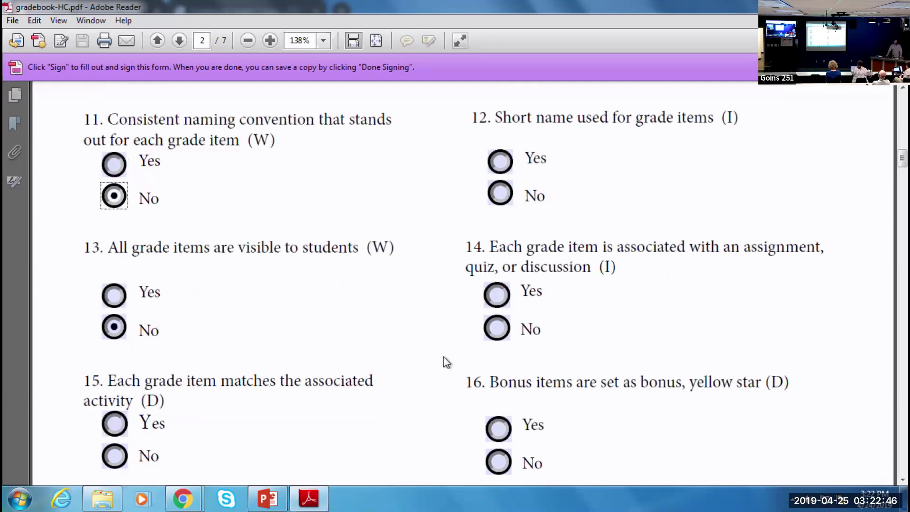
click(496, 328)
Answer No to questions 15 and 16 on matching activities and bonus items, and Yes to question 17 on duplicates.
scroll(431, 356, down, 3)
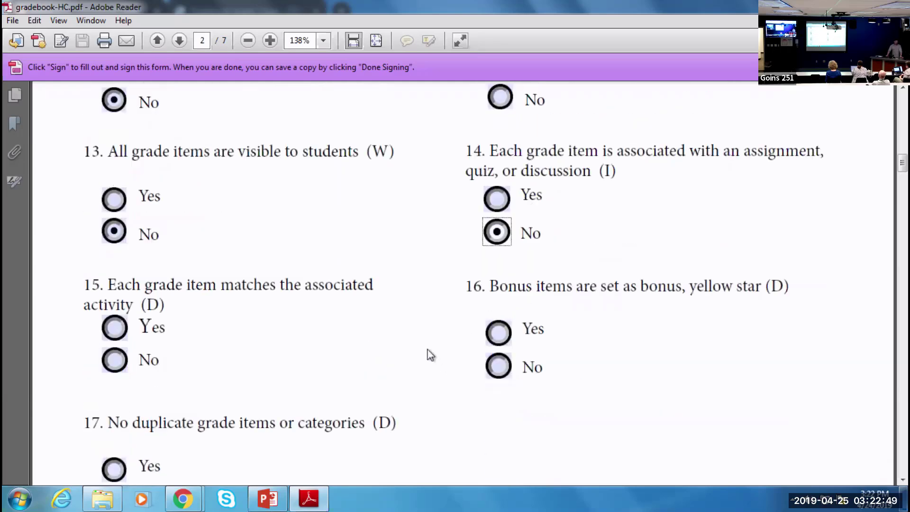
scroll(342, 346, down, 2)
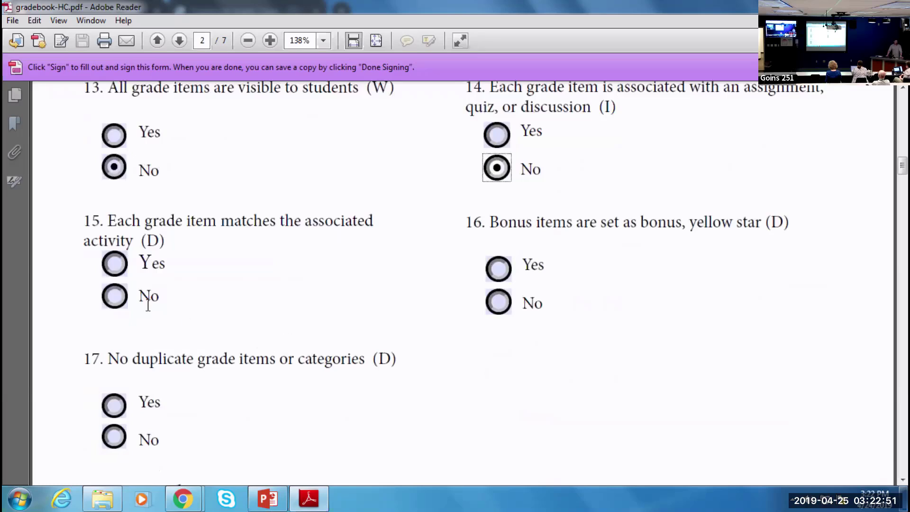
click(117, 299)
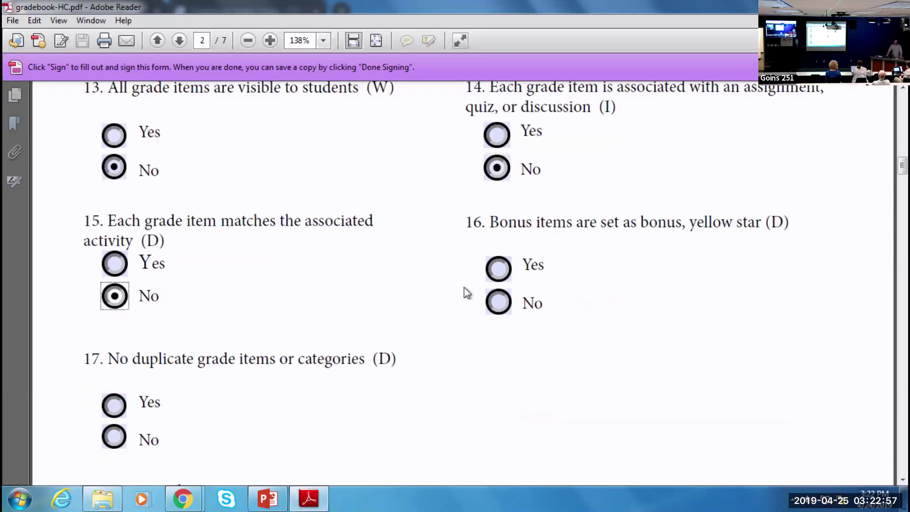
click(497, 303)
scroll(427, 310, down, 2)
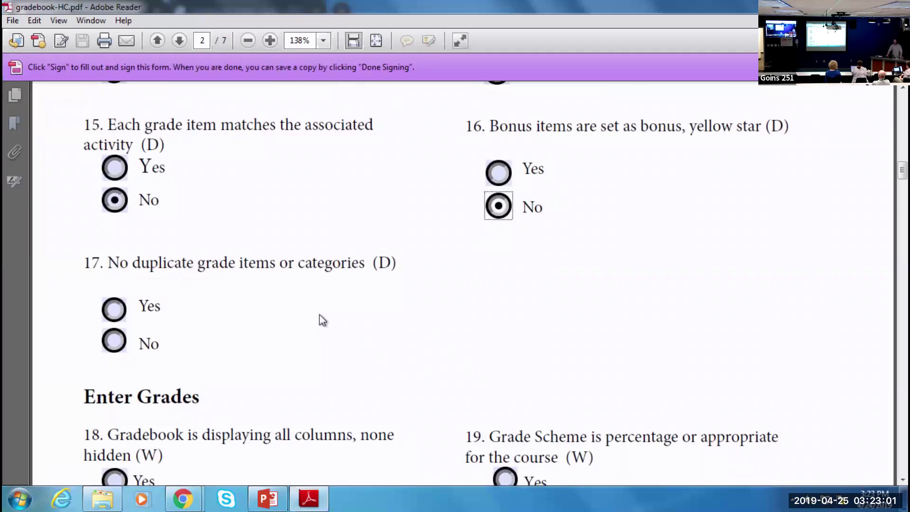
click(114, 309)
Return to the course in Chrome, open its Enter Grades page and examine the students' Final Calculated Grade column.
scroll(286, 346, down, 2)
scroll(286, 346, down, 3)
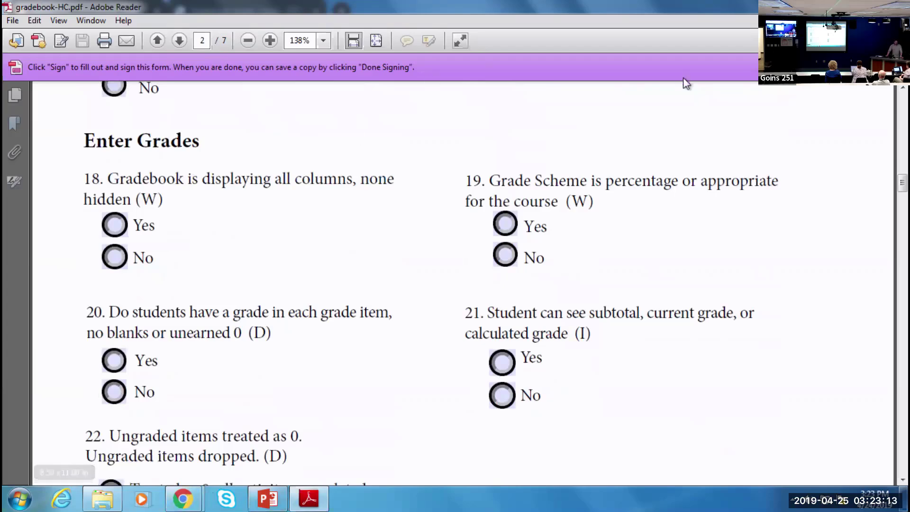
key(alt+Tab)
scroll(418, 172, up, 20)
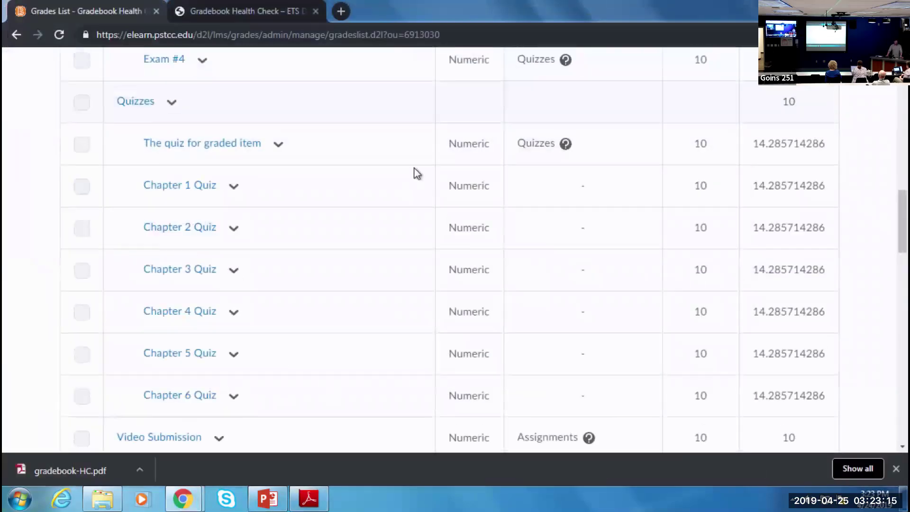
click(120, 176)
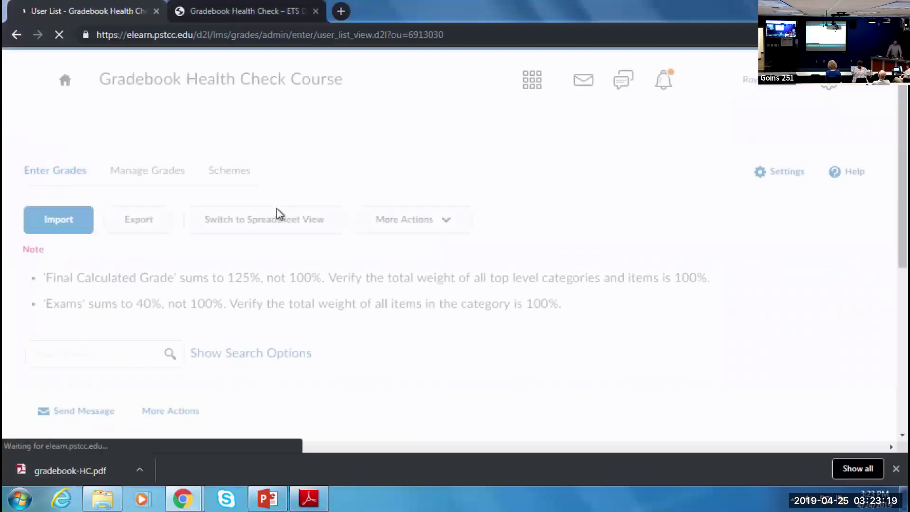
scroll(449, 331, down, 1)
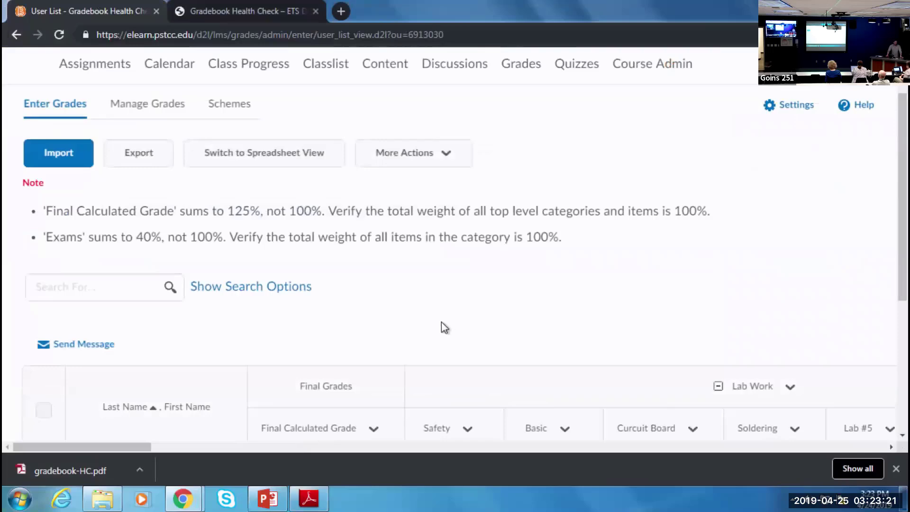
scroll(431, 312, down, 3)
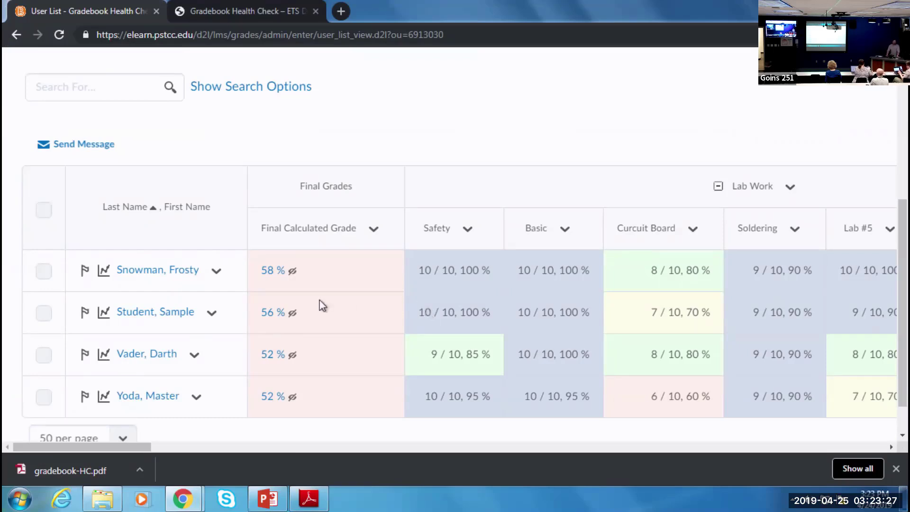
mouse_move(296, 277)
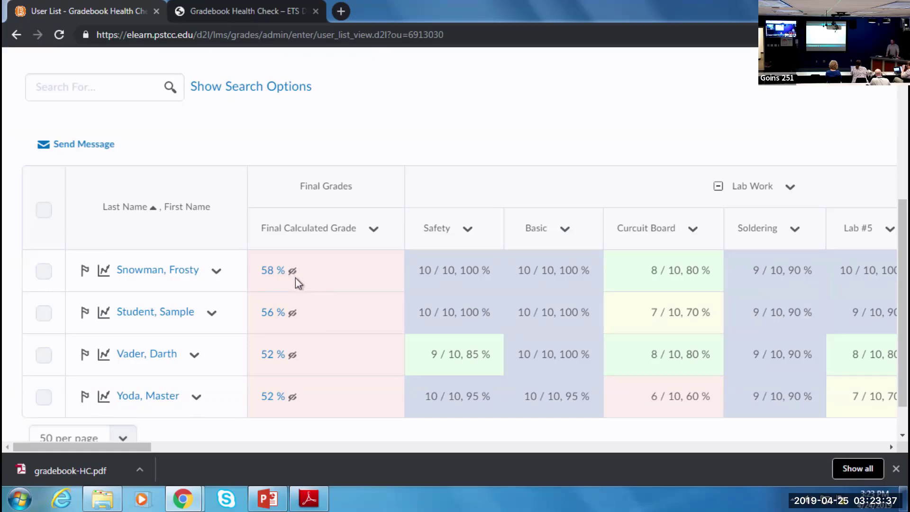
Limit the Enter Grades columns to only the Lab Work category and its lab items, and save the selection.
scroll(317, 293, up, 5)
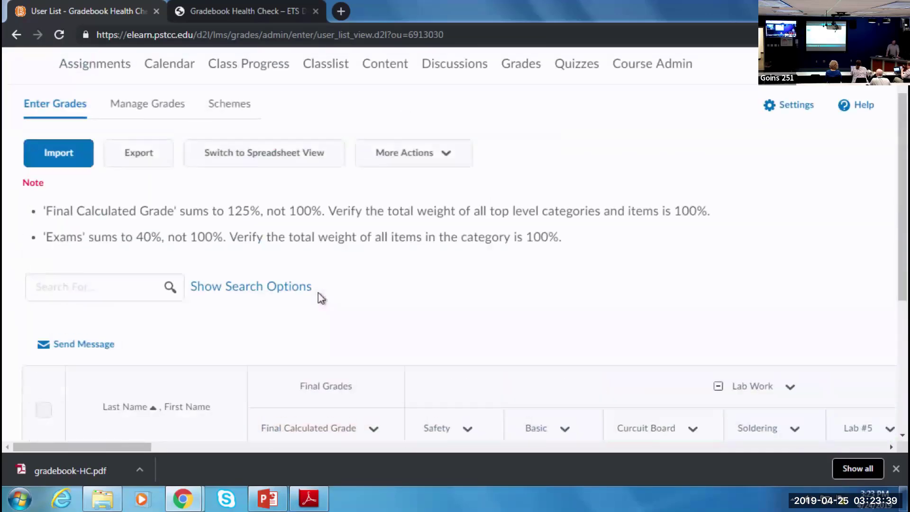
click(445, 225)
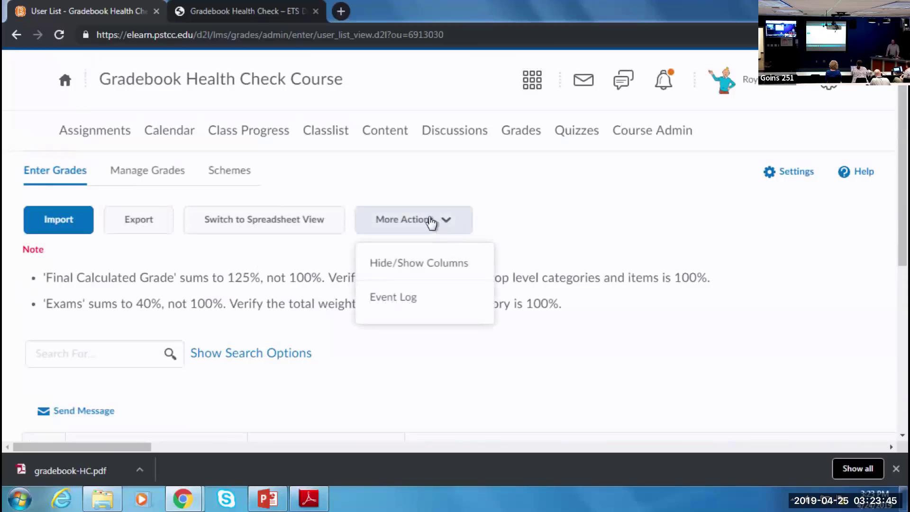
click(447, 261)
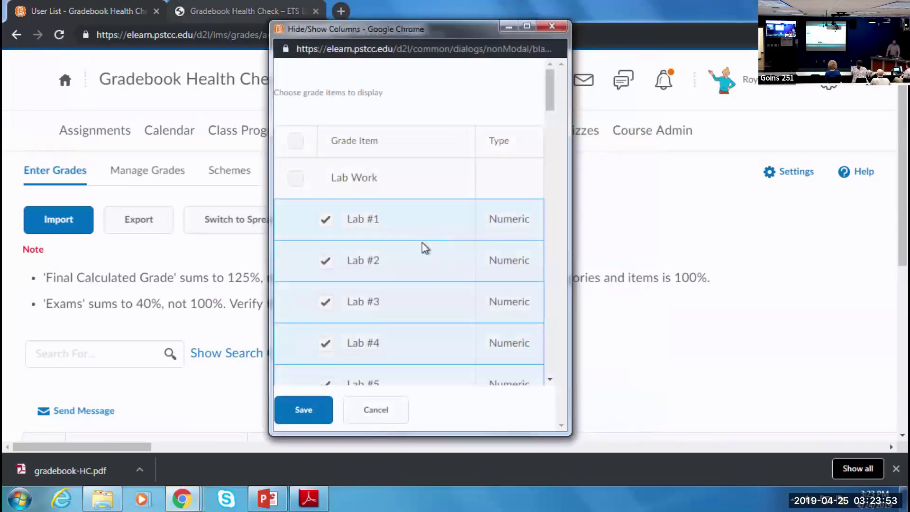
click(295, 142)
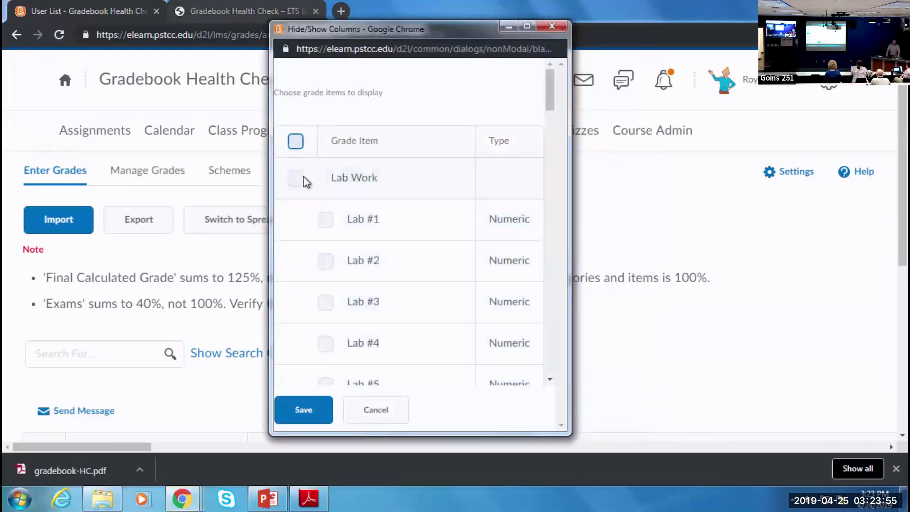
scroll(341, 211, down, 1)
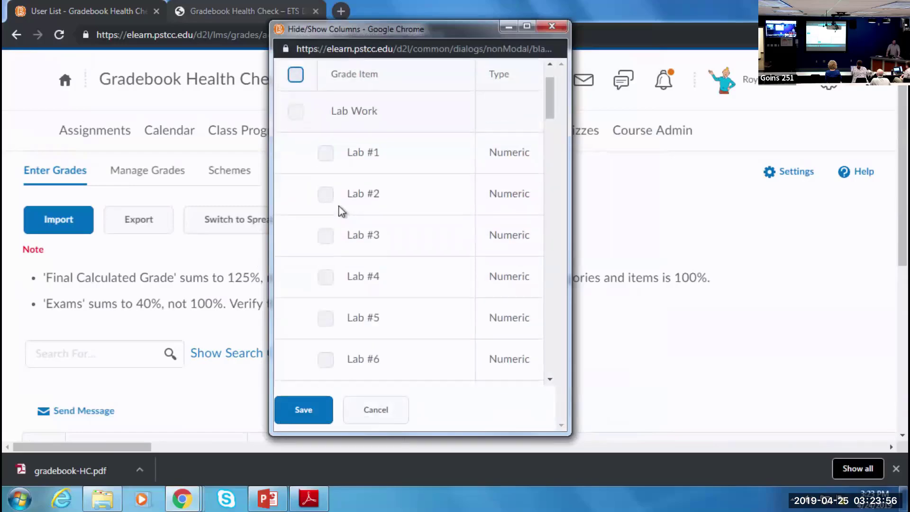
click(295, 111)
click(321, 405)
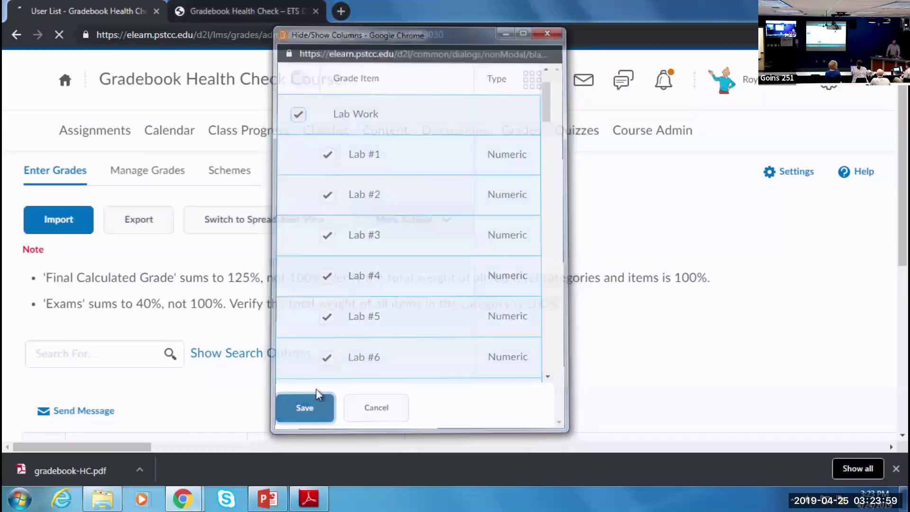
Examine the reduced grades table and the notes above it about displayed items and weights.
scroll(414, 307, down, 5)
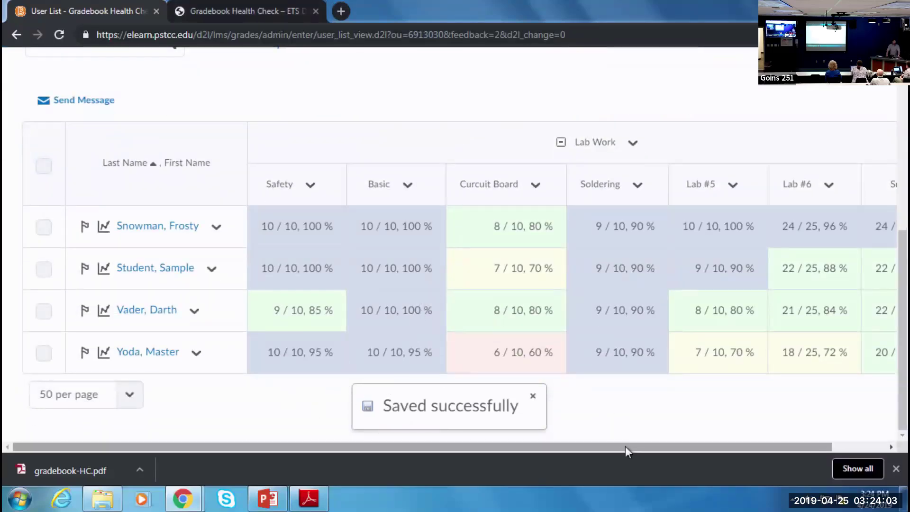
drag(626, 446, 560, 446)
scroll(517, 353, up, 5)
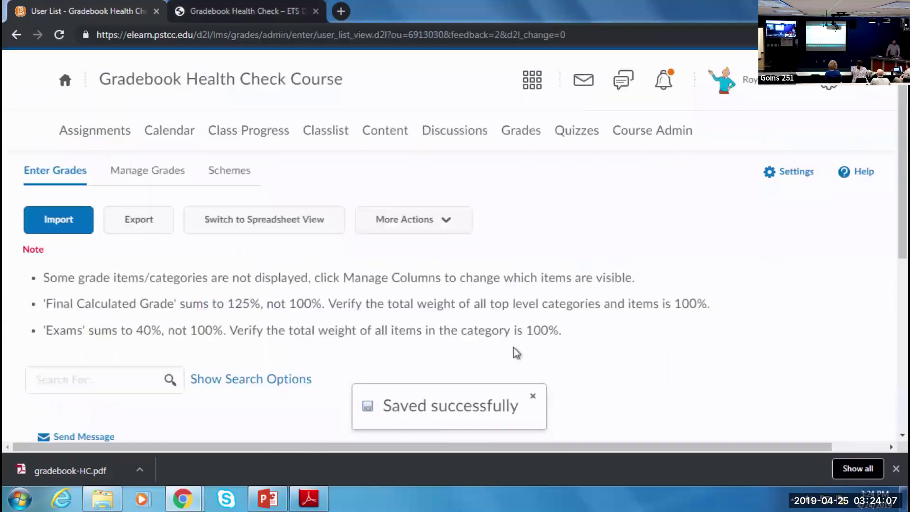
scroll(426, 341, down, 1)
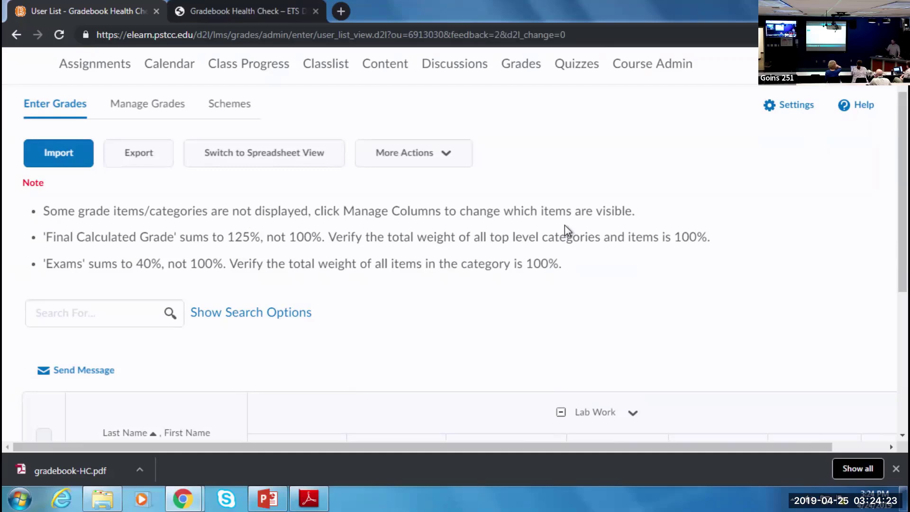
scroll(422, 204, up, 1)
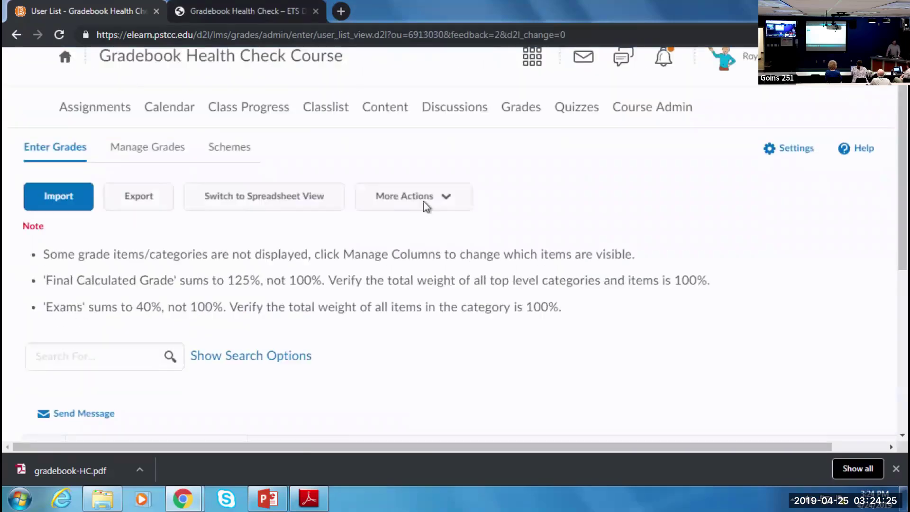
scroll(423, 201, up, 1)
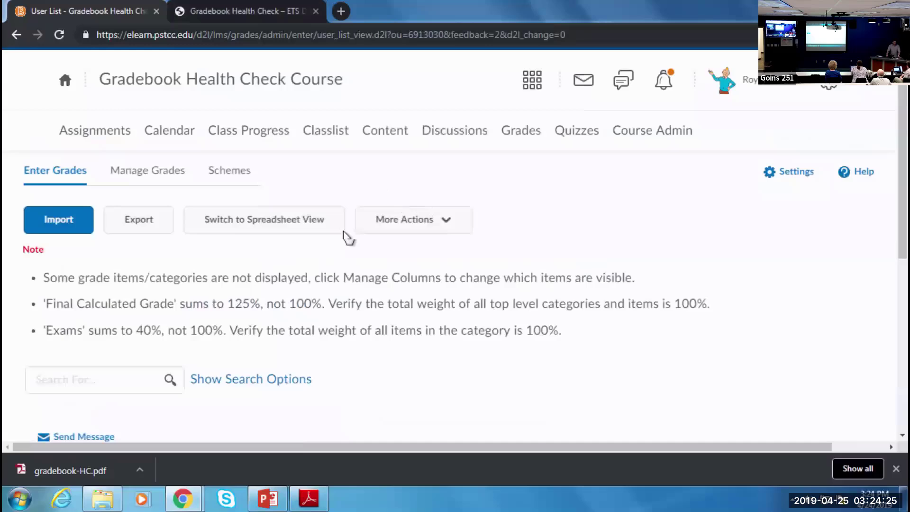
Switch to the gradebook-HC.pdf form in Adobe Reader and answer No to question 18 on displaying all columns.
click(307, 500)
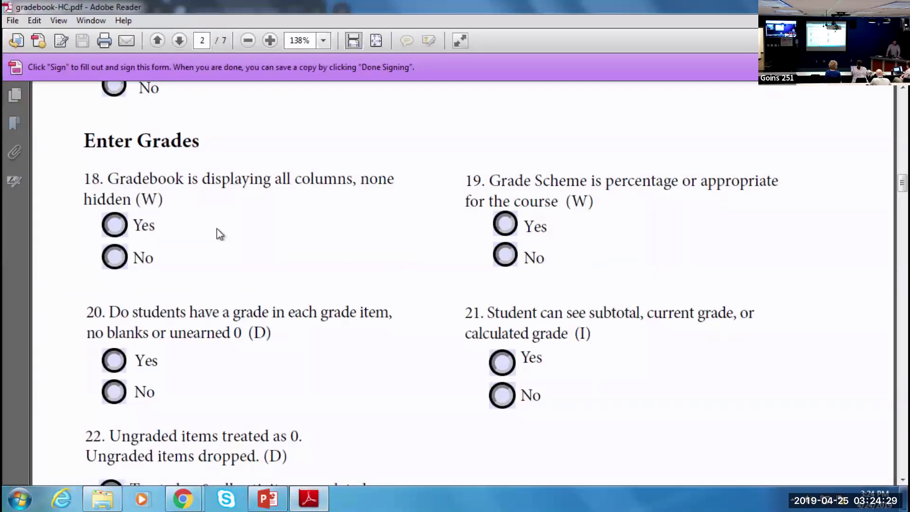
click(117, 262)
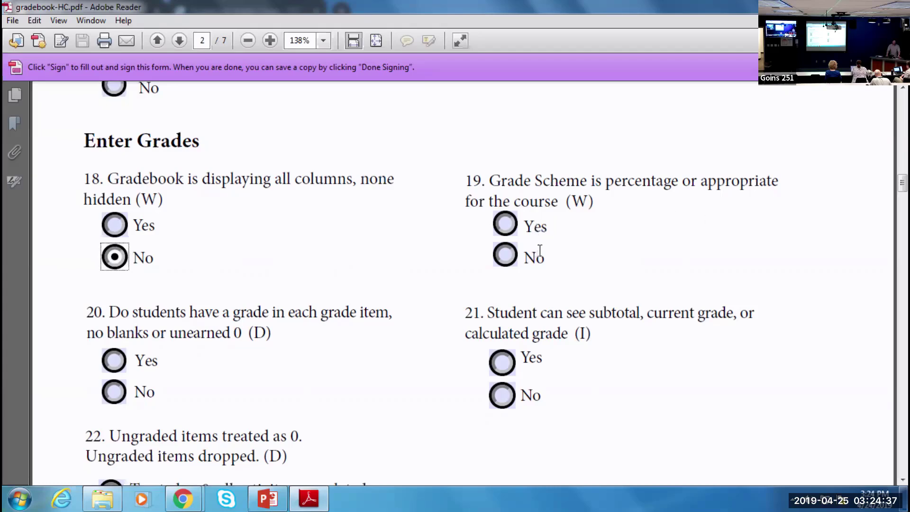
click(505, 228)
Return to Chrome, review the default, organization and course grade schemes on the Schemes page, and go back to Enter Grades.
click(182, 498)
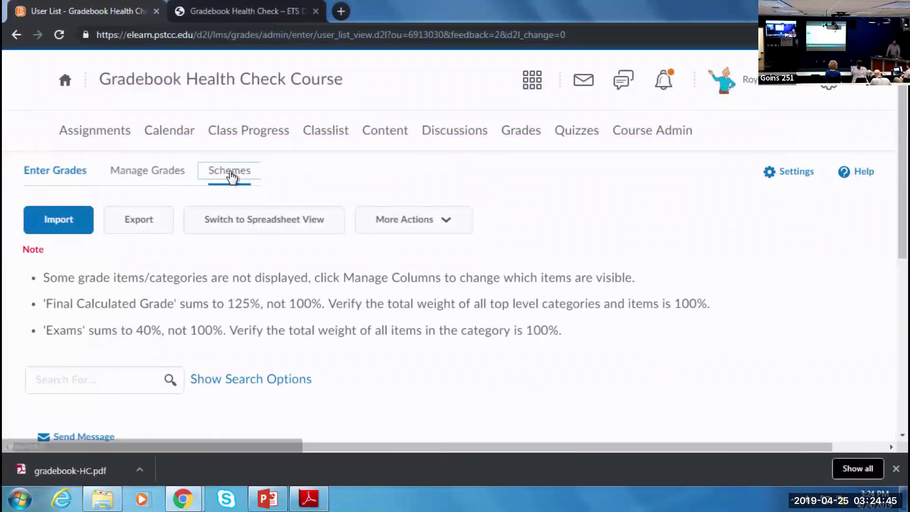
click(231, 177)
scroll(341, 209, down, 2)
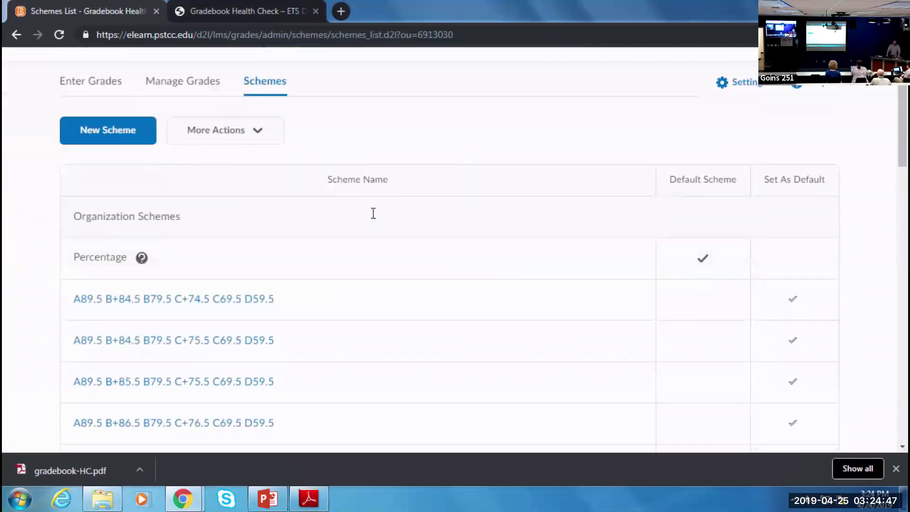
scroll(372, 213, down, 10)
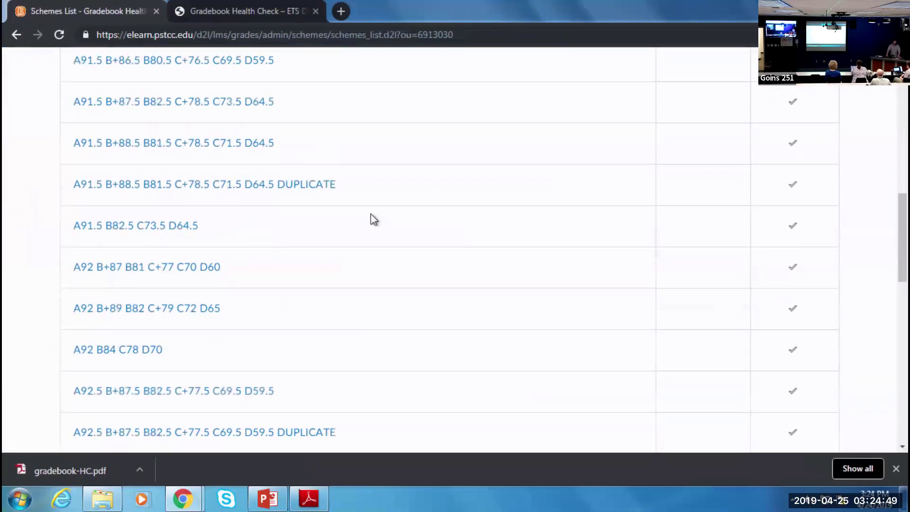
scroll(373, 219, down, 14)
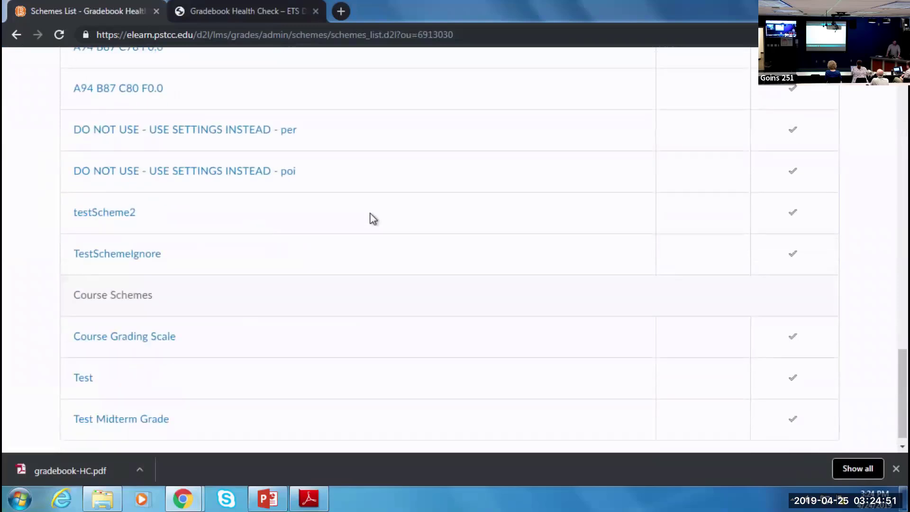
scroll(373, 219, up, 3)
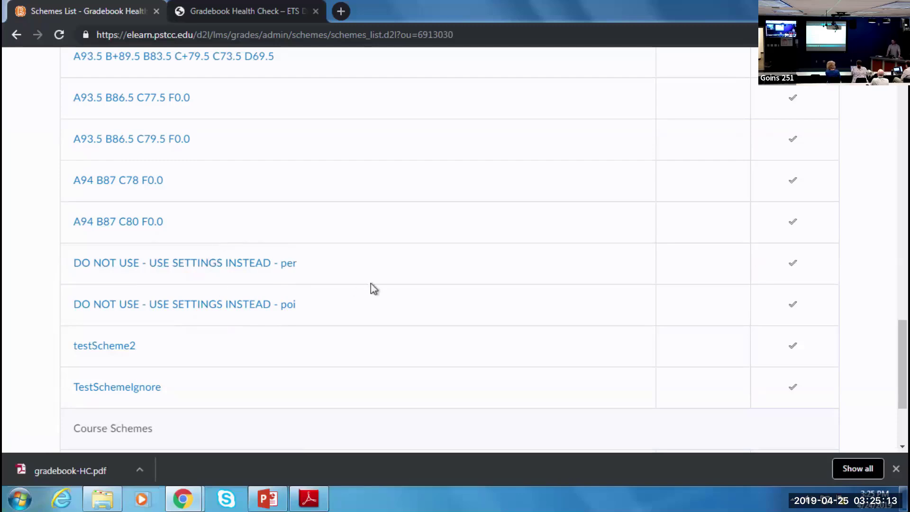
scroll(371, 281, up, 2)
scroll(373, 271, up, 20)
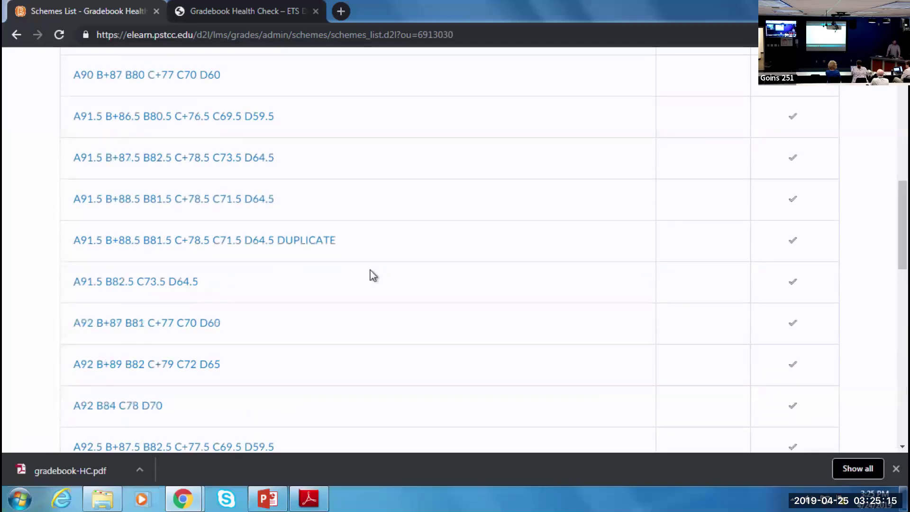
click(199, 174)
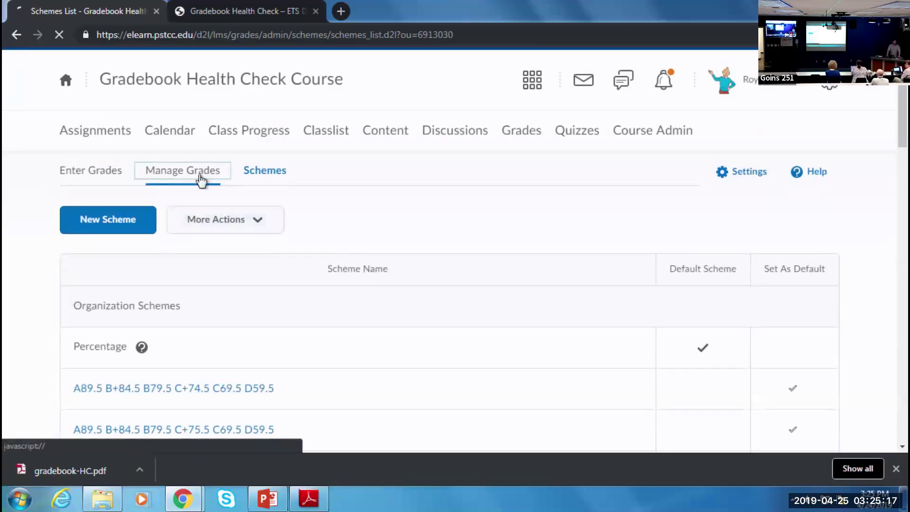
click(109, 176)
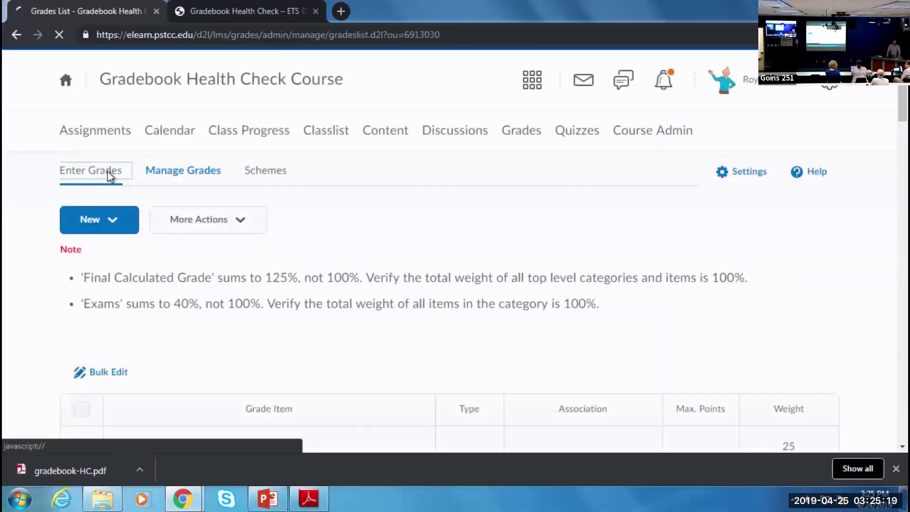
In the gradebook-HC.pdf form, answer Yes to question 19 on the grade scheme and No to questions 20 and 21.
click(308, 503)
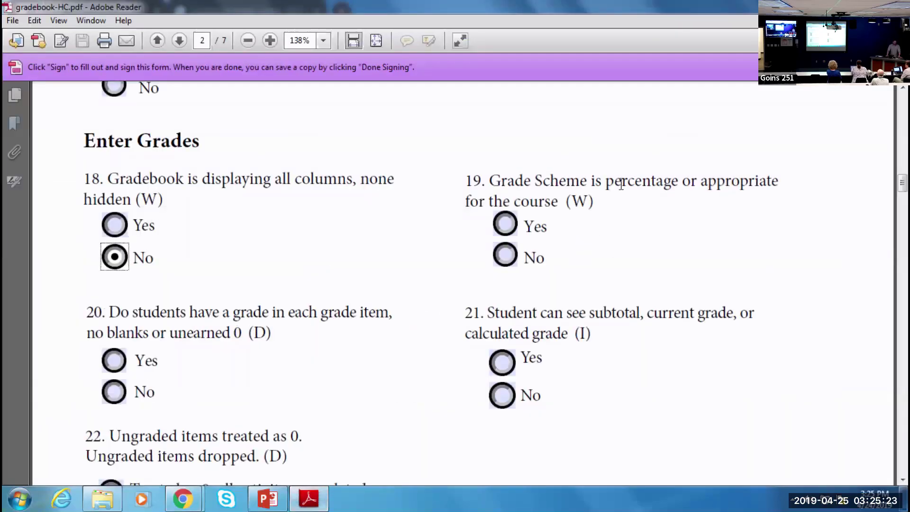
click(505, 224)
scroll(321, 276, down, 3)
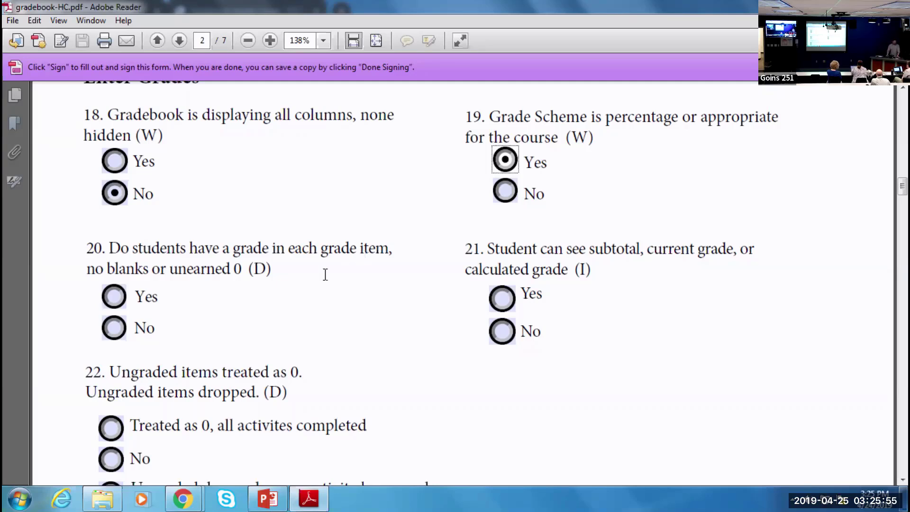
click(114, 335)
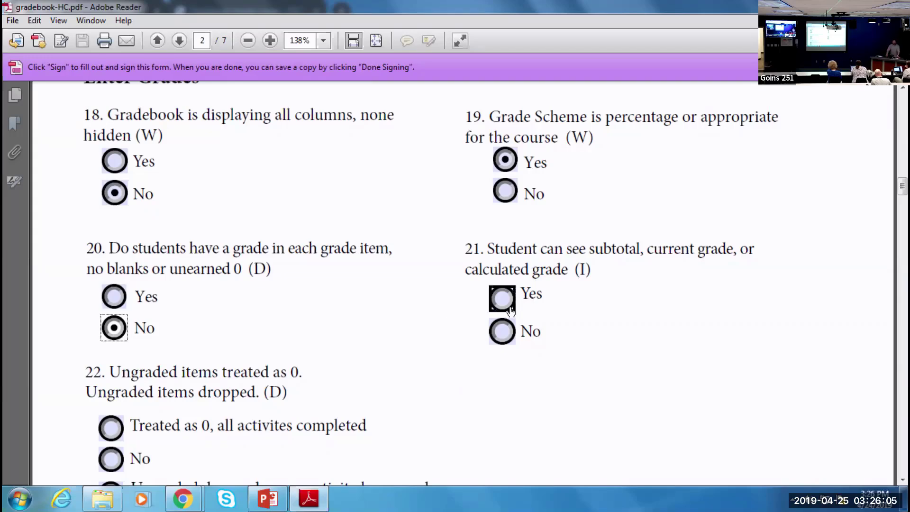
click(501, 331)
scroll(413, 355, down, 4)
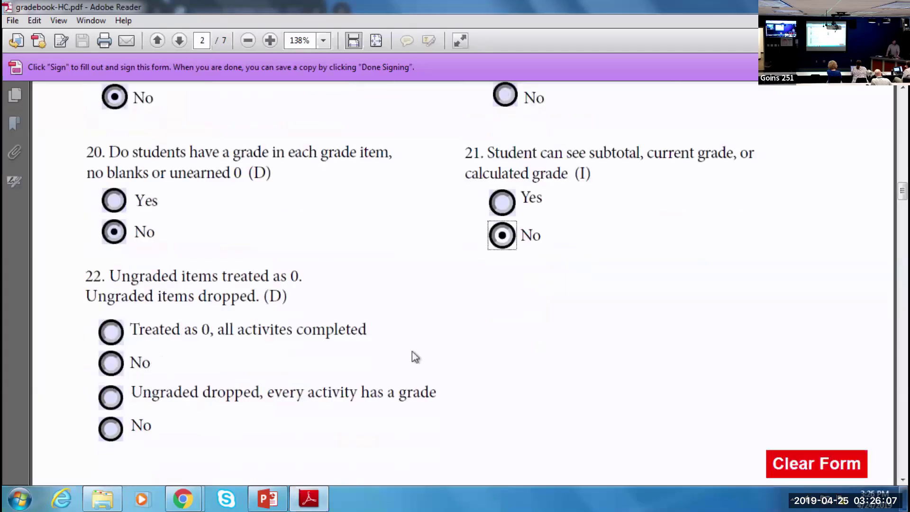
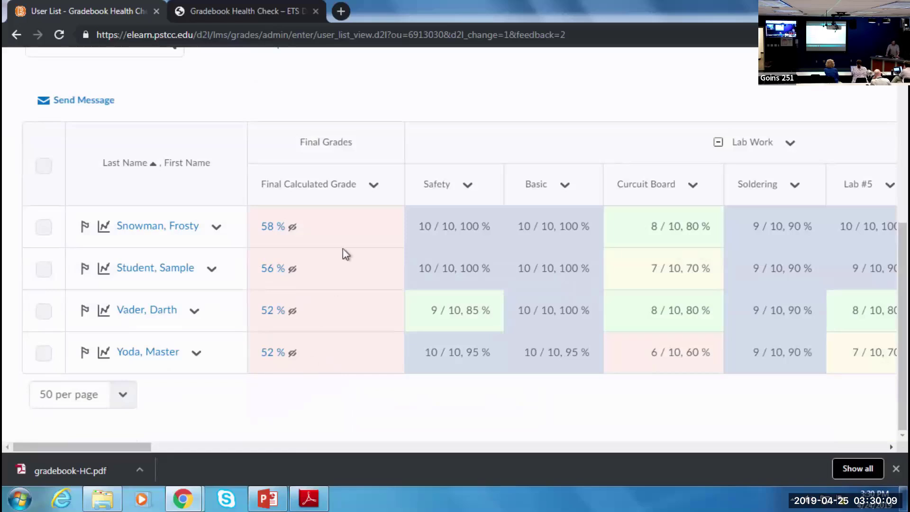
In the Chrome gradebook, open Grade All for the Final Calculated Grade, release it to all users, and save and close the page.
click(374, 186)
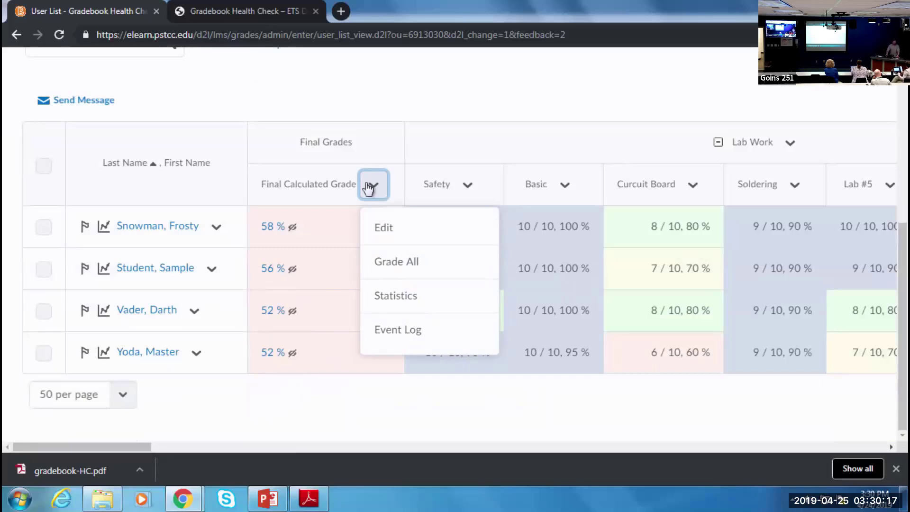
click(460, 269)
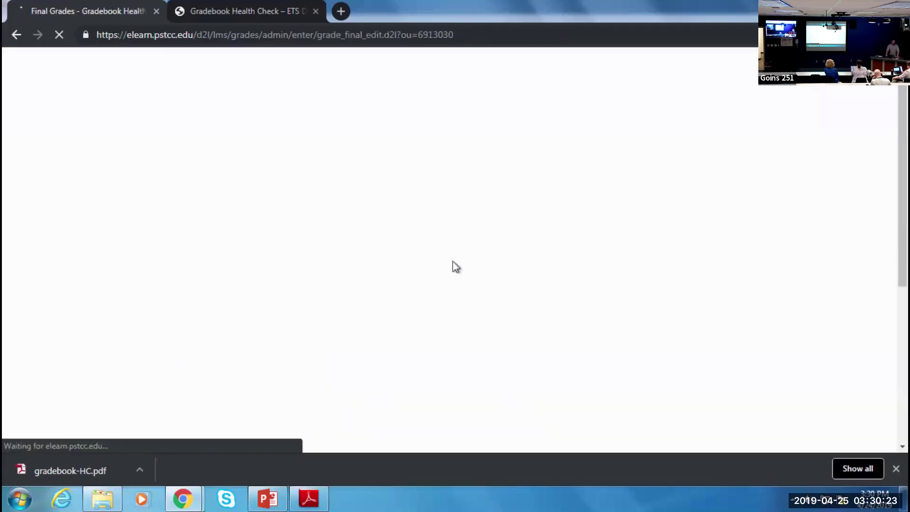
scroll(450, 264, down, 3)
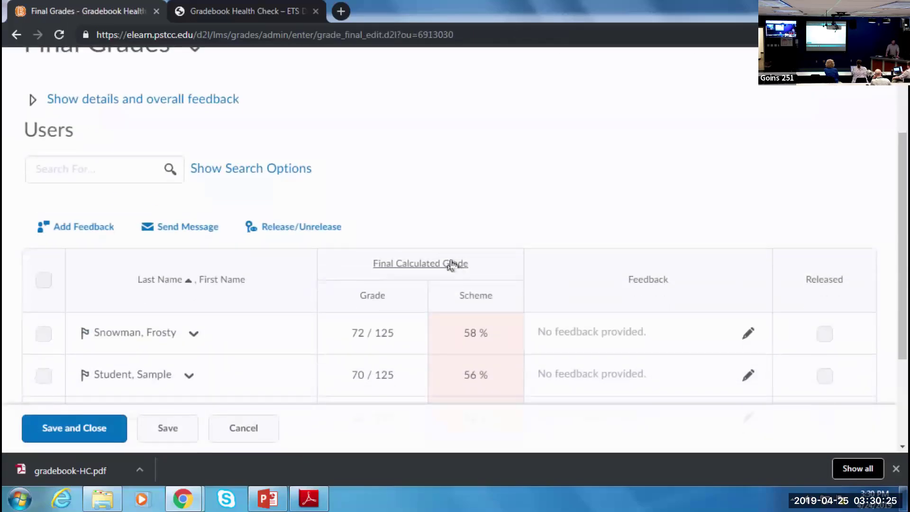
scroll(451, 264, up, 3)
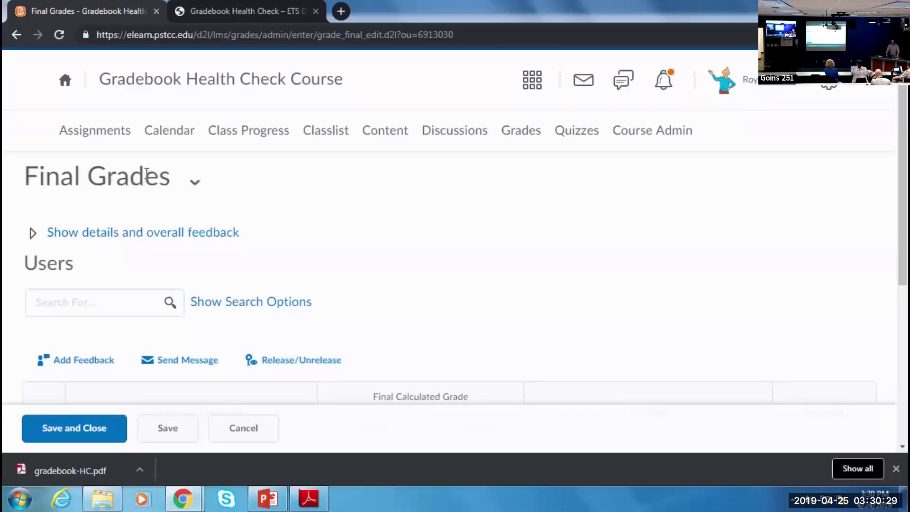
click(197, 186)
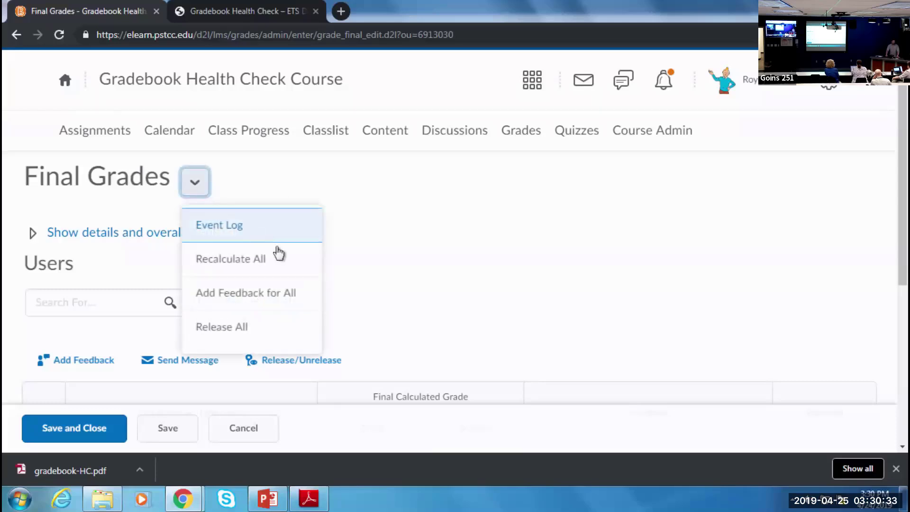
click(281, 333)
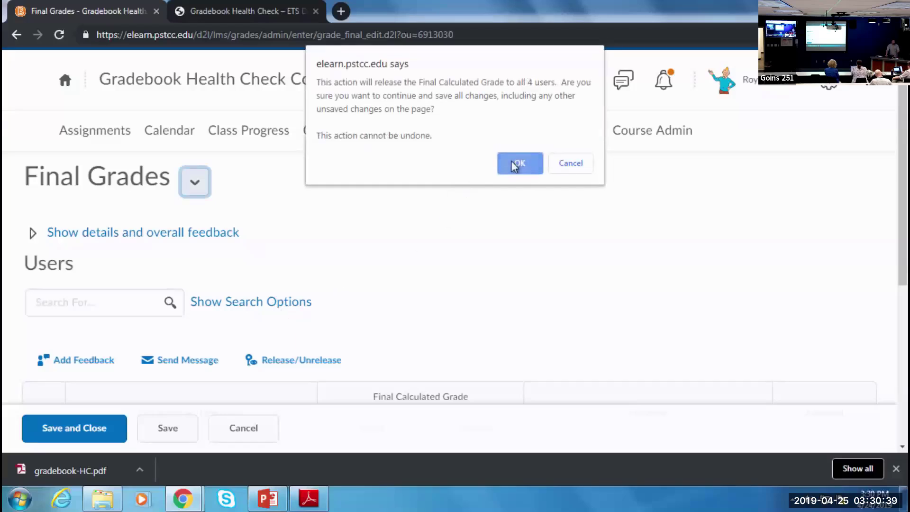
click(514, 165)
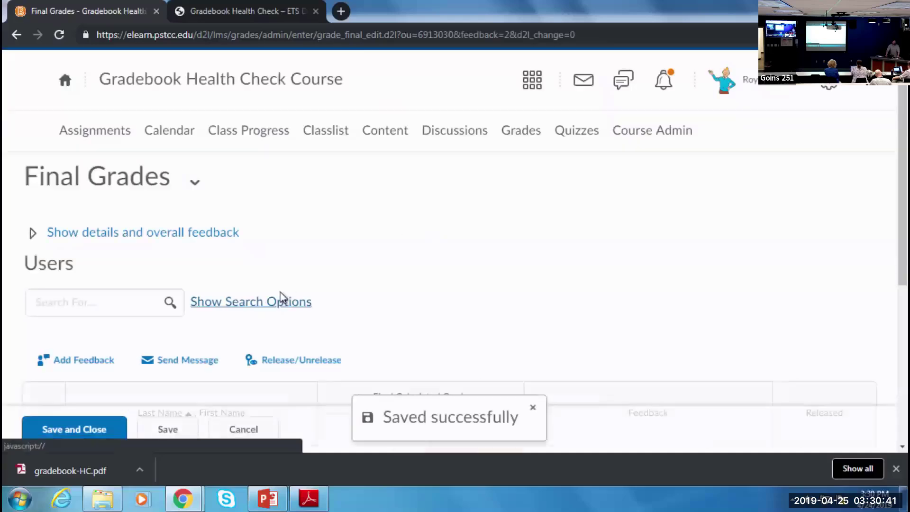
click(97, 429)
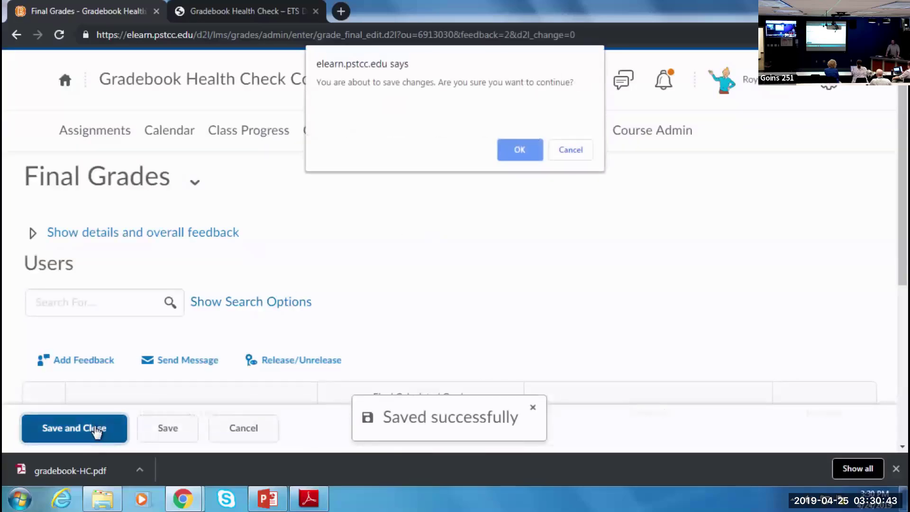
click(505, 149)
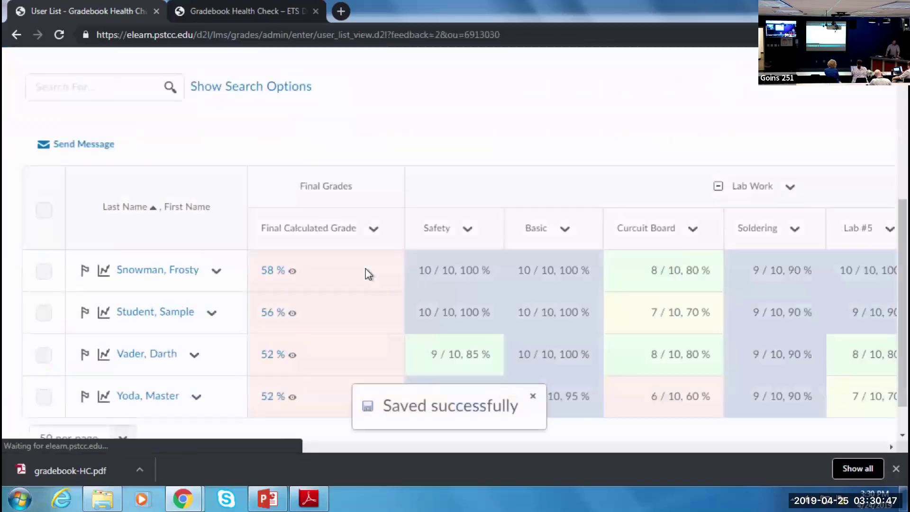
Look over the released final grades, and check the Semester End items in the Course Setup Checklist on the course homepage.
scroll(362, 268, down, 1)
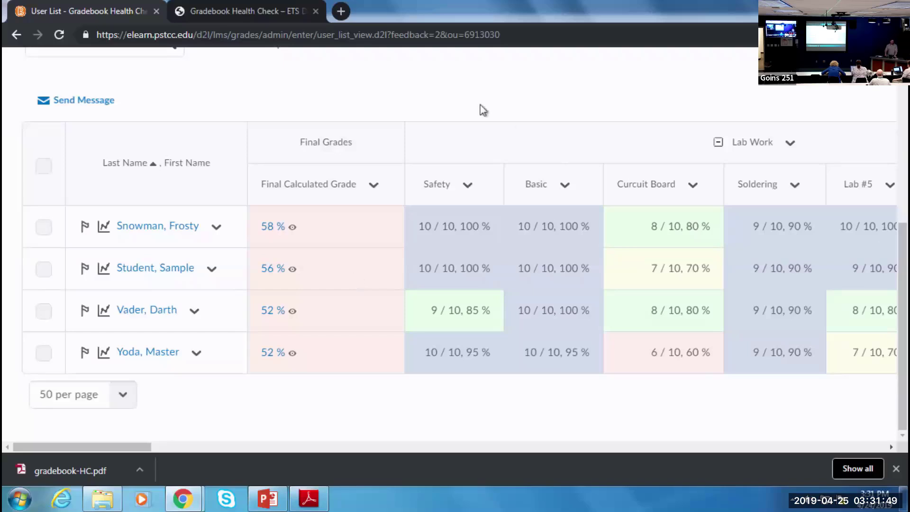
scroll(283, 109, up, 6)
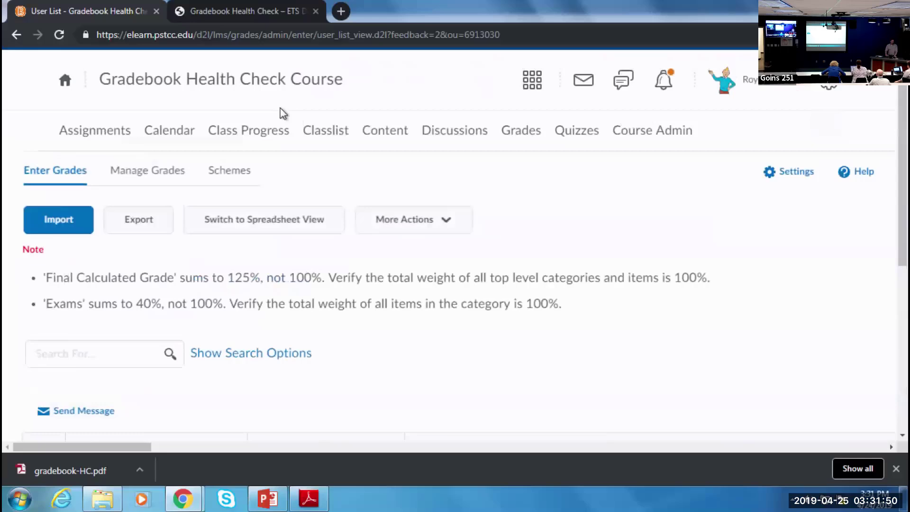
click(227, 81)
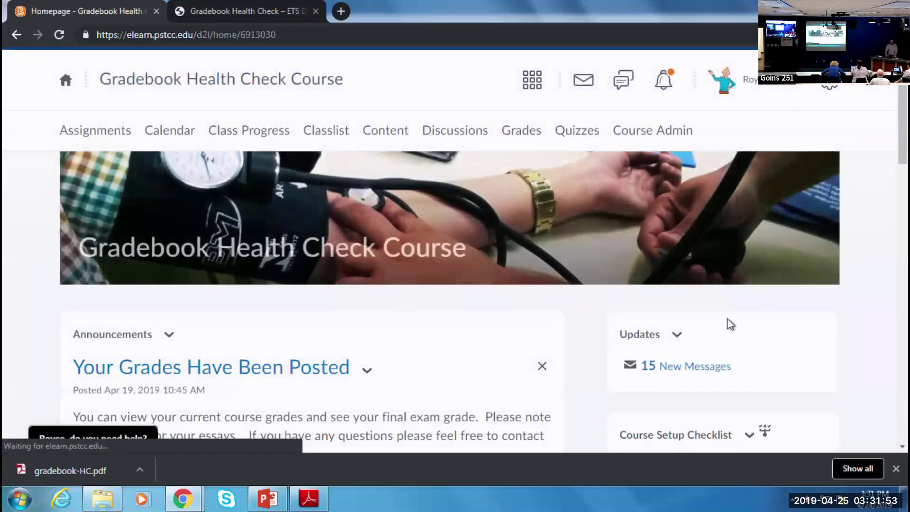
scroll(734, 339, down, 8)
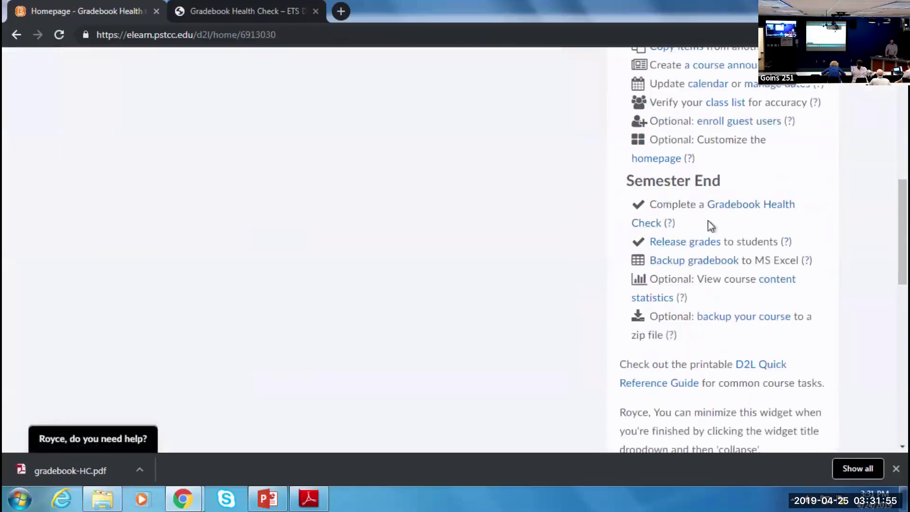
Return to the college homepage and open the Resources list.
scroll(587, 268, up, 10)
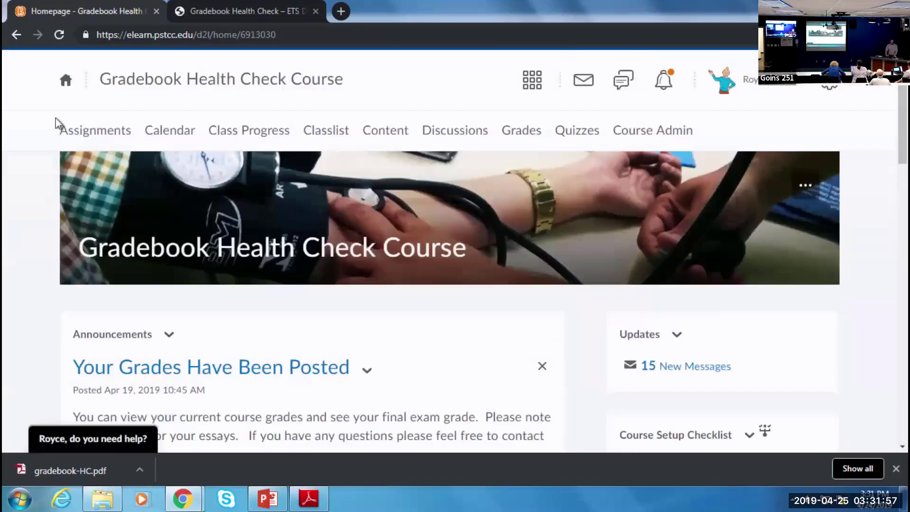
click(68, 83)
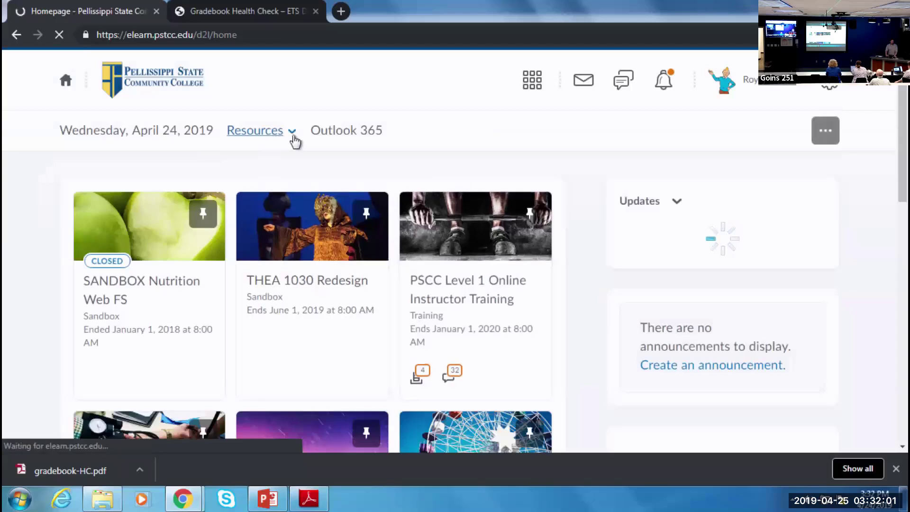
click(291, 132)
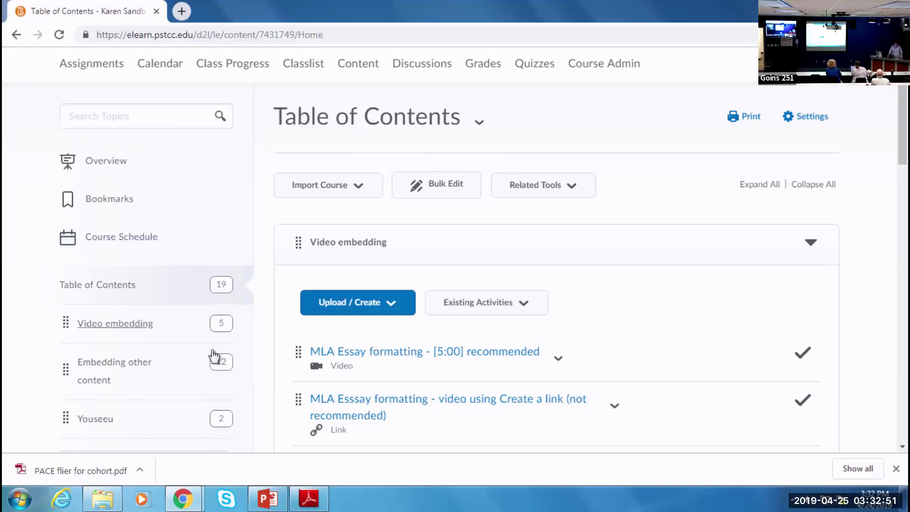
Switch to PowerPoint and start the slide show of Using data to improve engagement.pptx from the title slide.
click(268, 502)
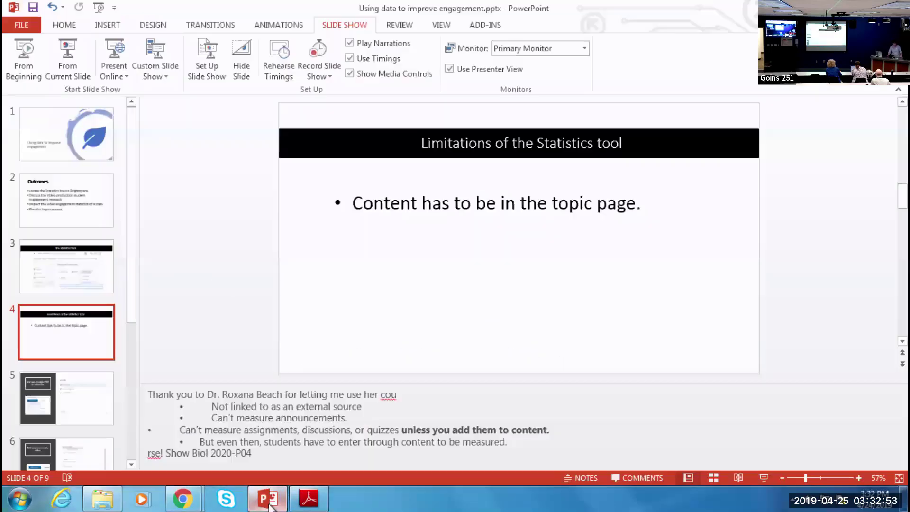
click(43, 124)
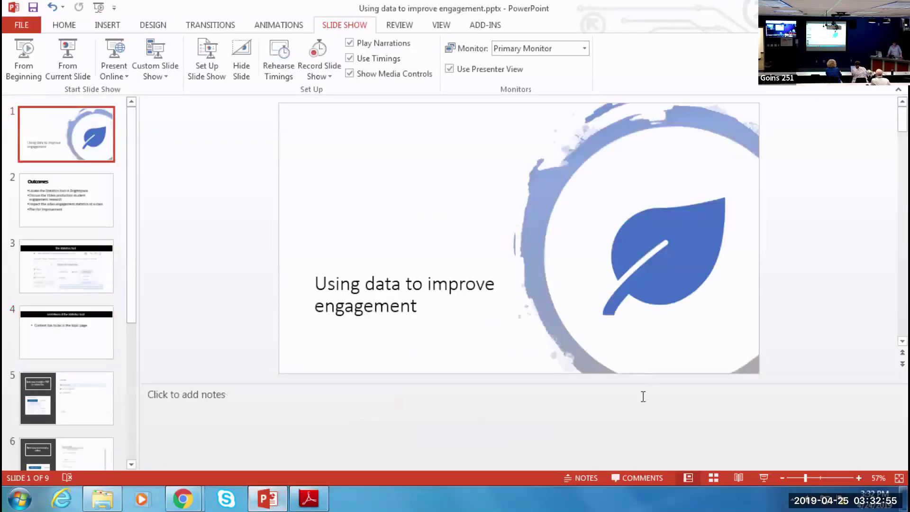
click(758, 476)
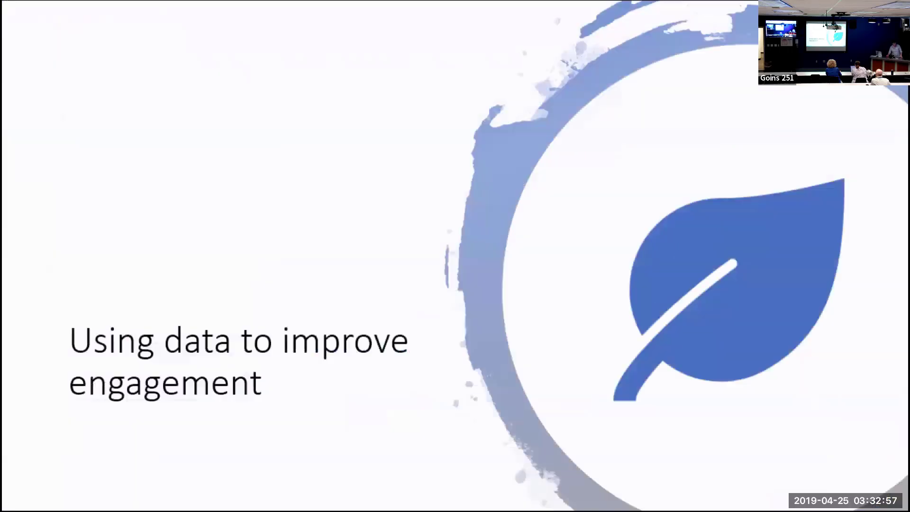
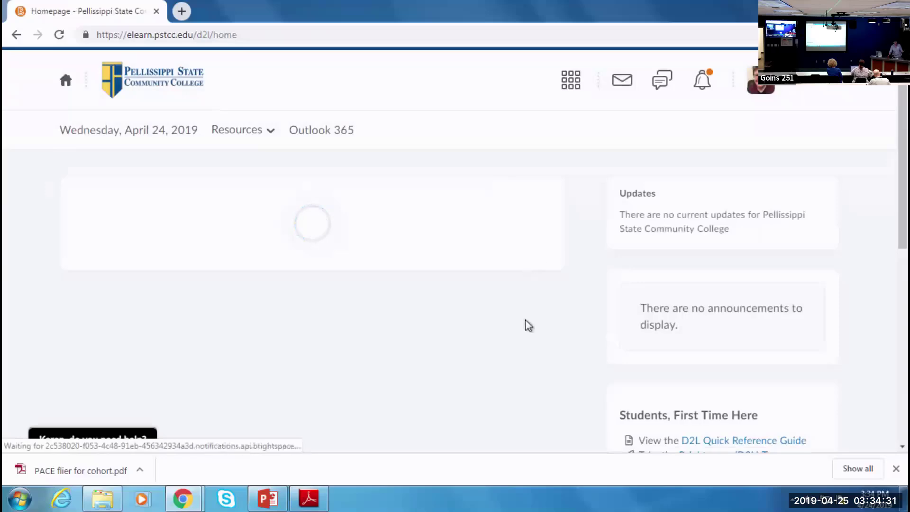
In Chrome, look through the course tiles on the college homepage and open the Sandbox 1 course.
scroll(523, 319, down, 1)
scroll(523, 319, down, 3)
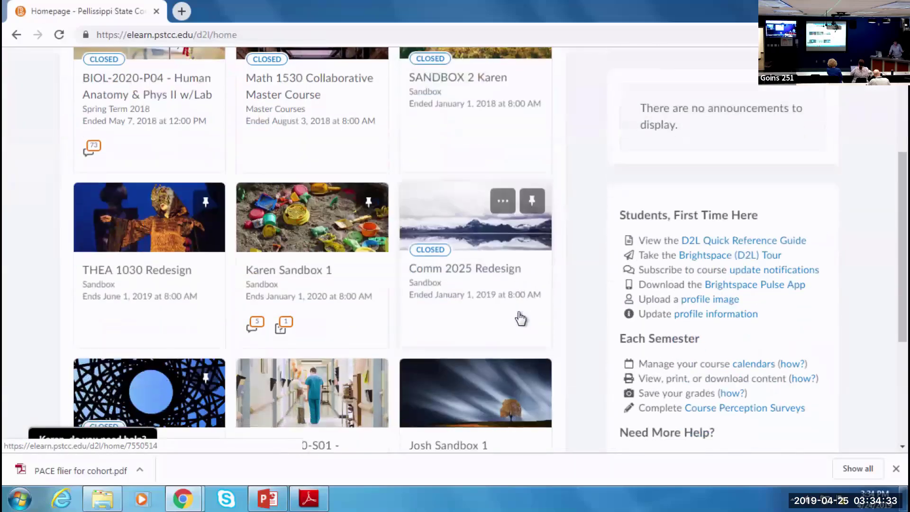
scroll(420, 304, up, 3)
scroll(421, 304, up, 1)
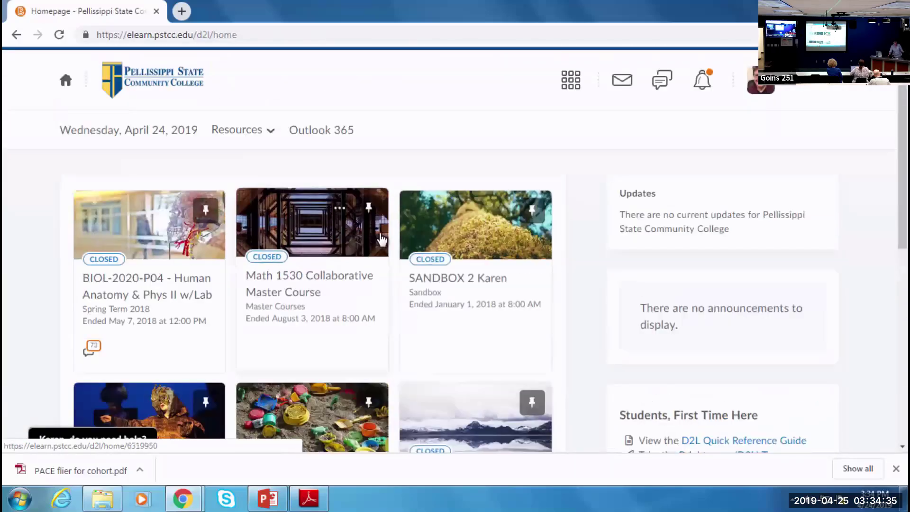
scroll(379, 243, down, 3)
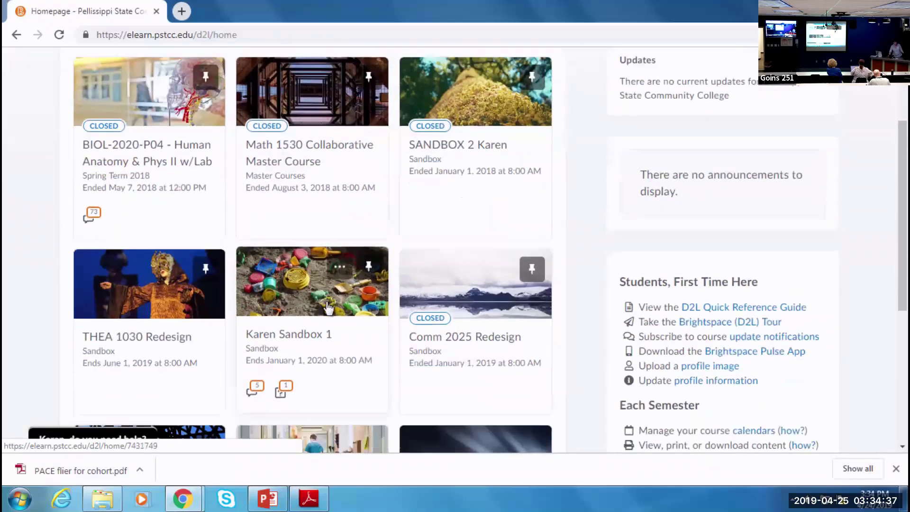
click(325, 311)
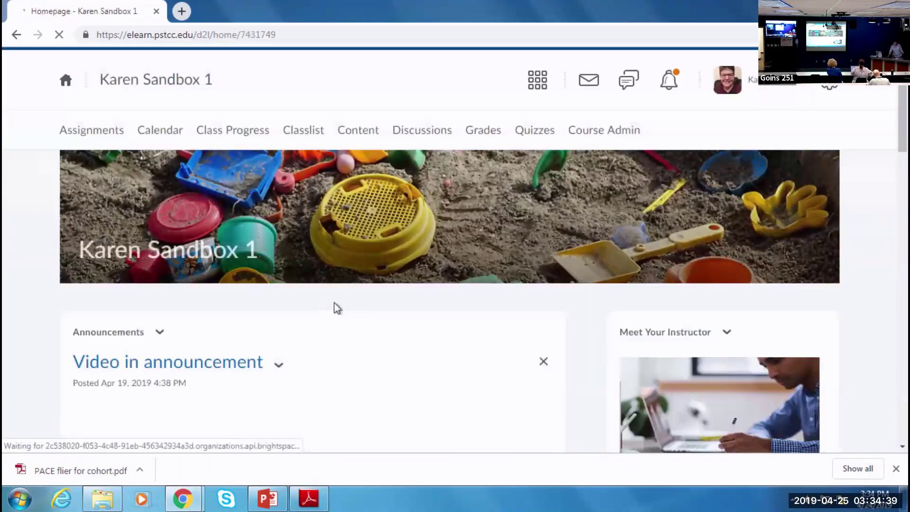
Examine how videos are included in the announcements on the Sandbox 1 course homepage.
scroll(458, 318, down, 3)
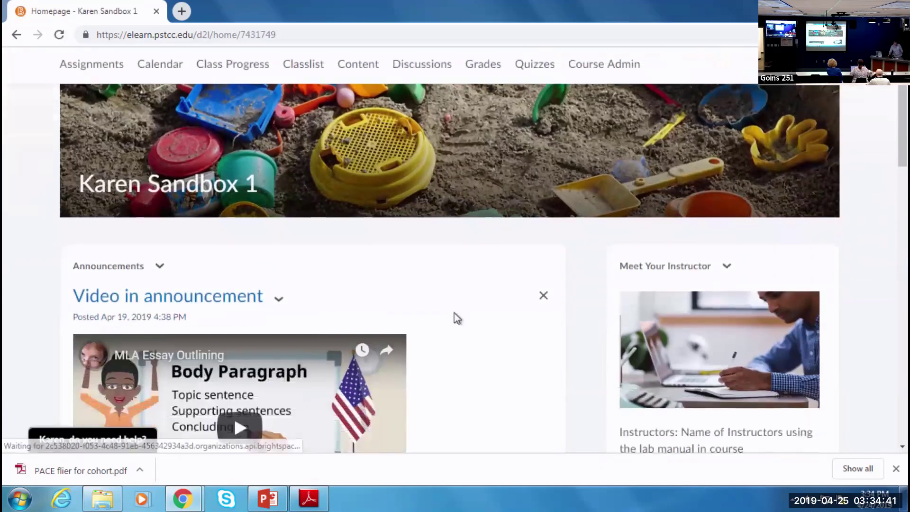
scroll(456, 318, down, 6)
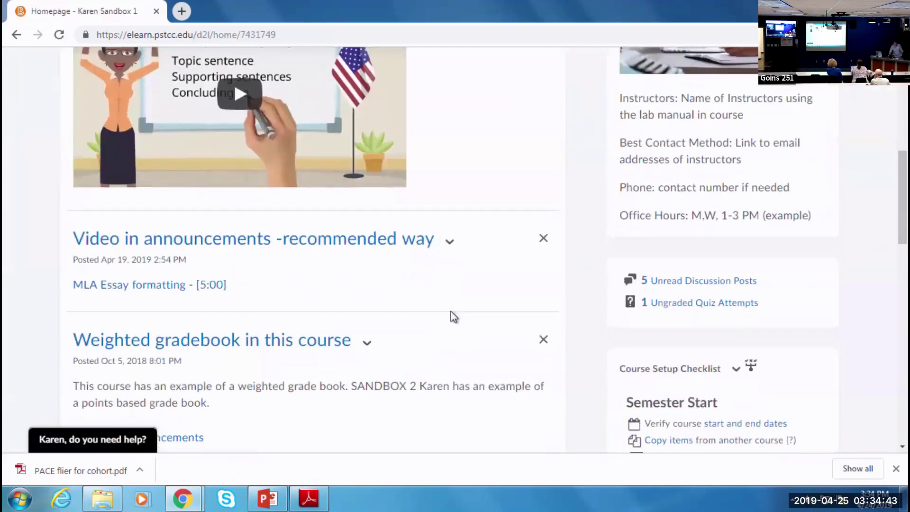
scroll(394, 316, up, 5)
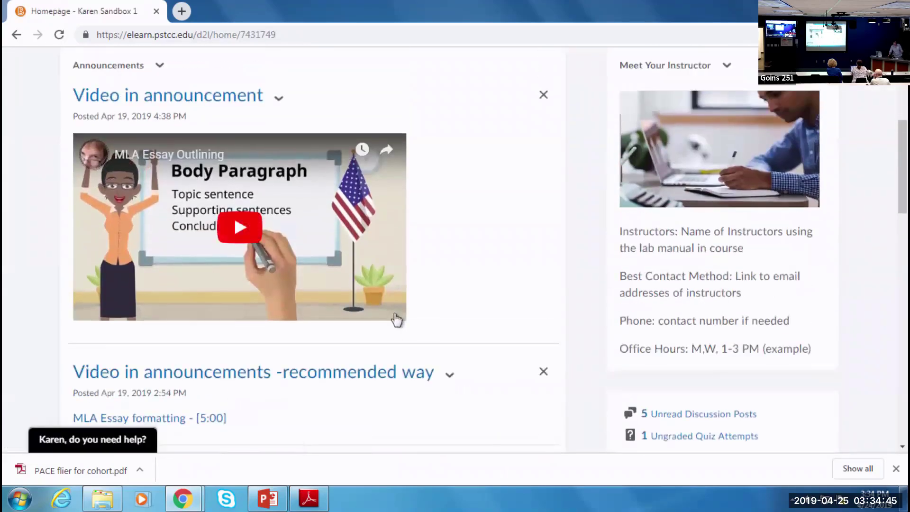
scroll(396, 319, up, 2)
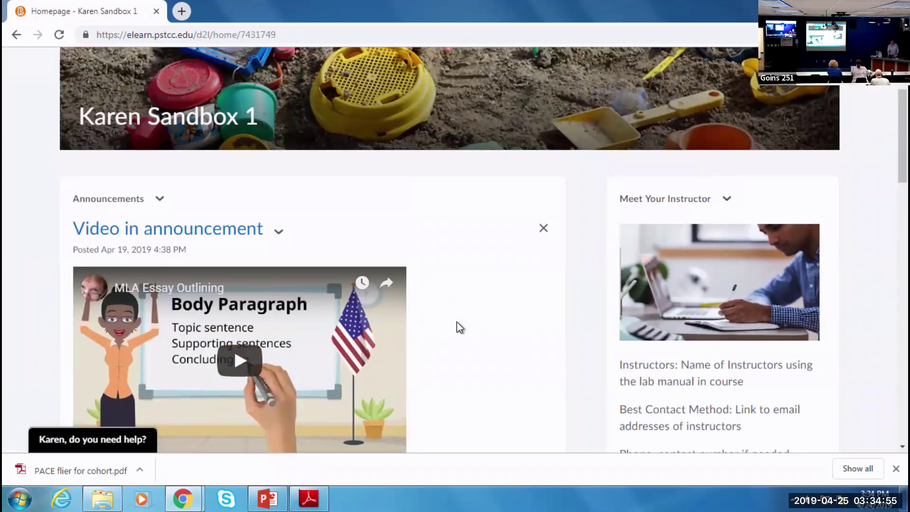
Go to the course's Content area and open its statistics report through View Reports.
scroll(456, 325, up, 3)
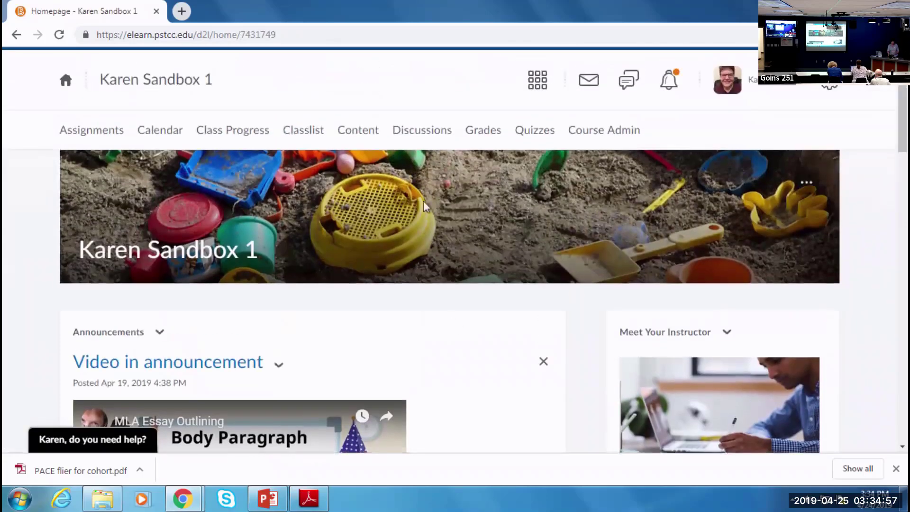
click(373, 135)
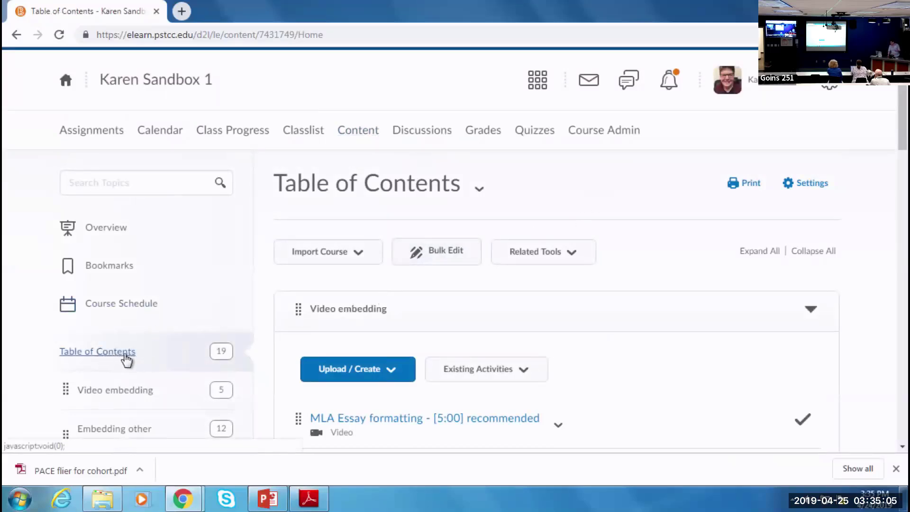
click(576, 257)
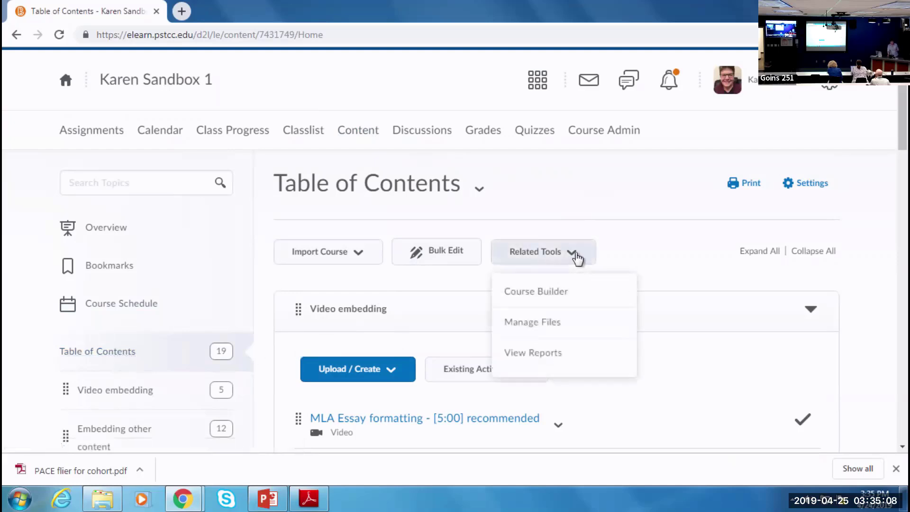
click(540, 355)
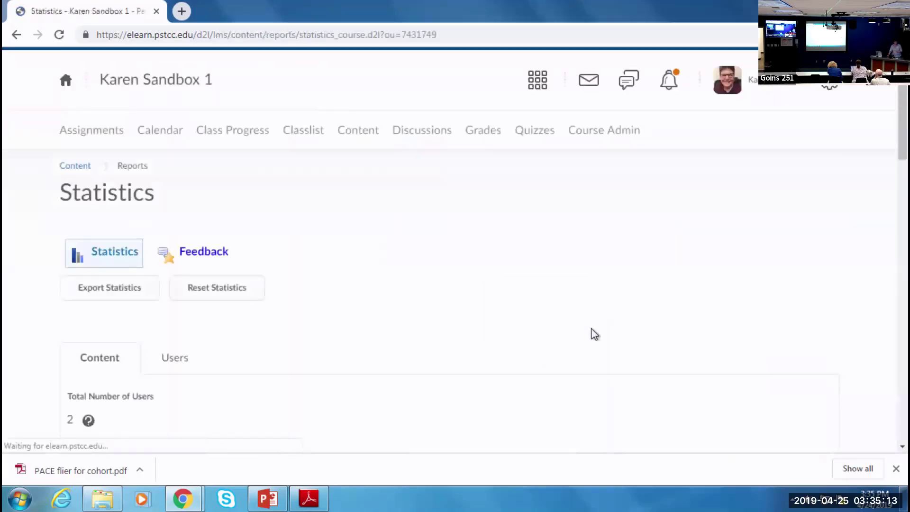
Examine the users visited and average time spent for each topic in the three units of the content statistics.
scroll(597, 301, down, 5)
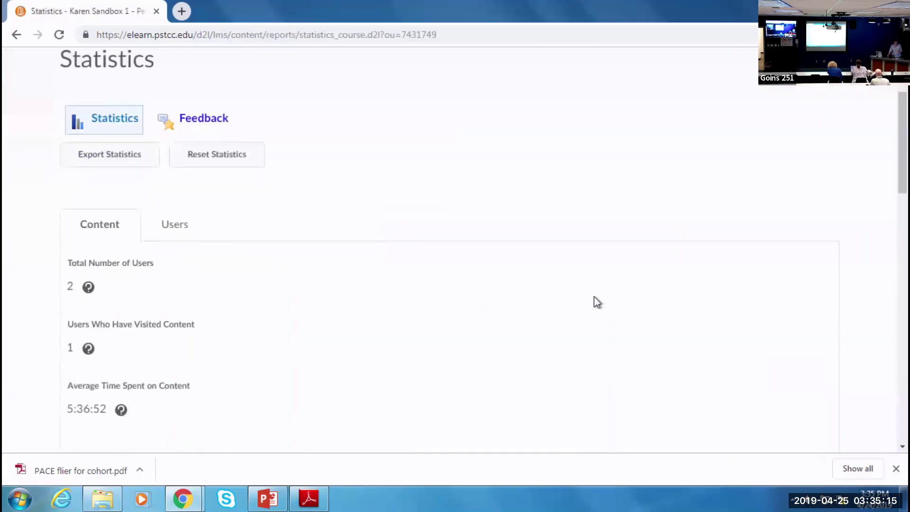
scroll(597, 304, down, 4)
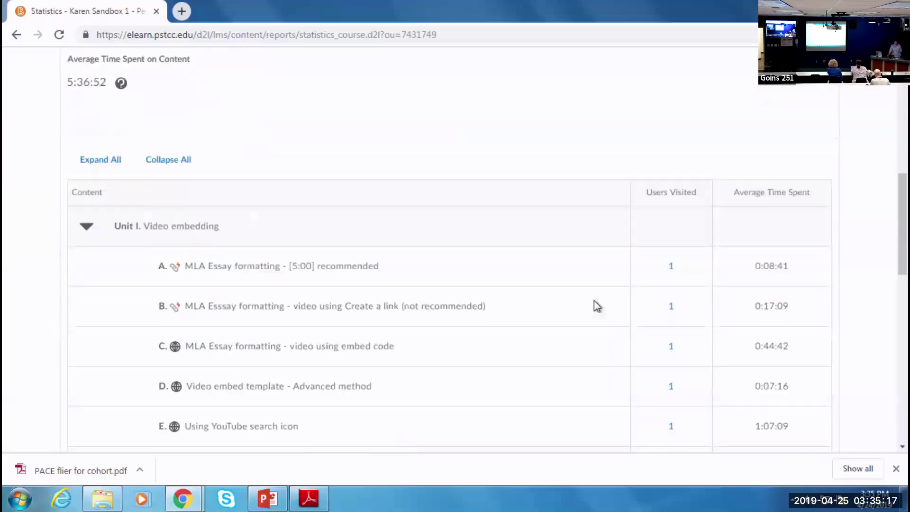
scroll(559, 299, down, 3)
scroll(560, 301, up, 1)
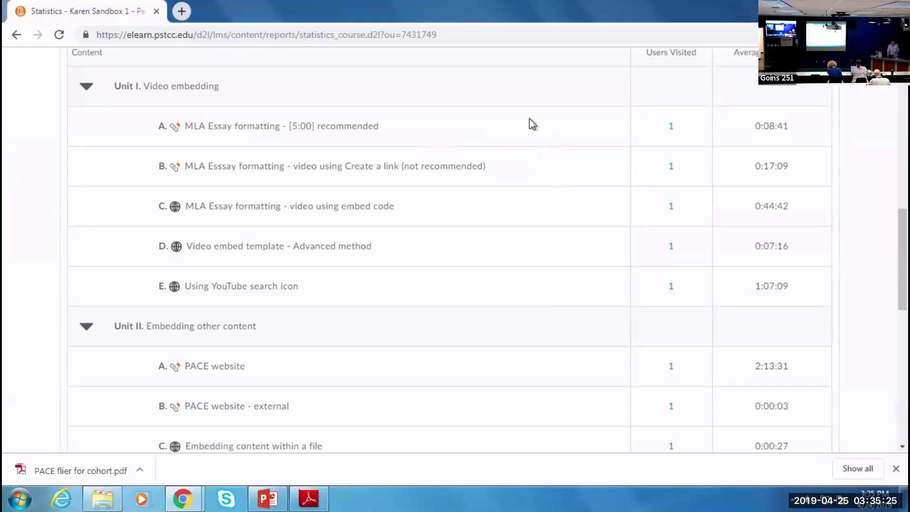
scroll(498, 179, down, 8)
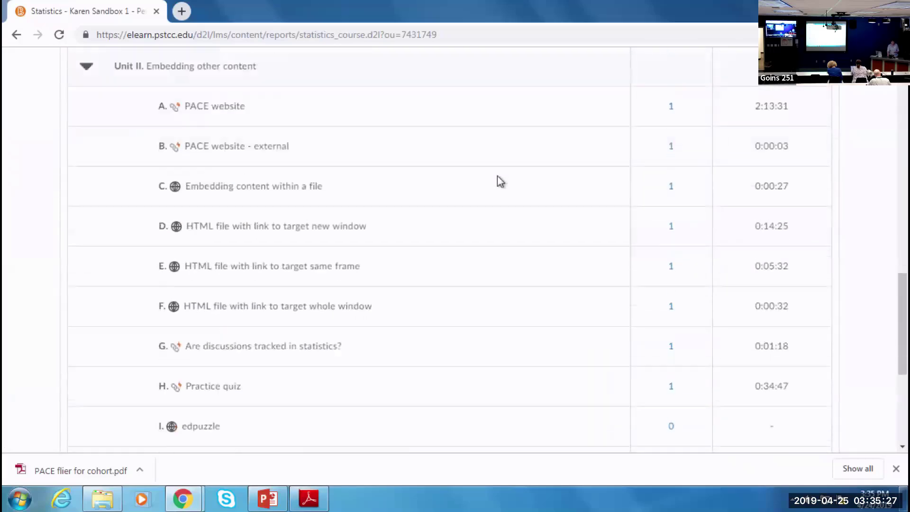
scroll(500, 180, down, 3)
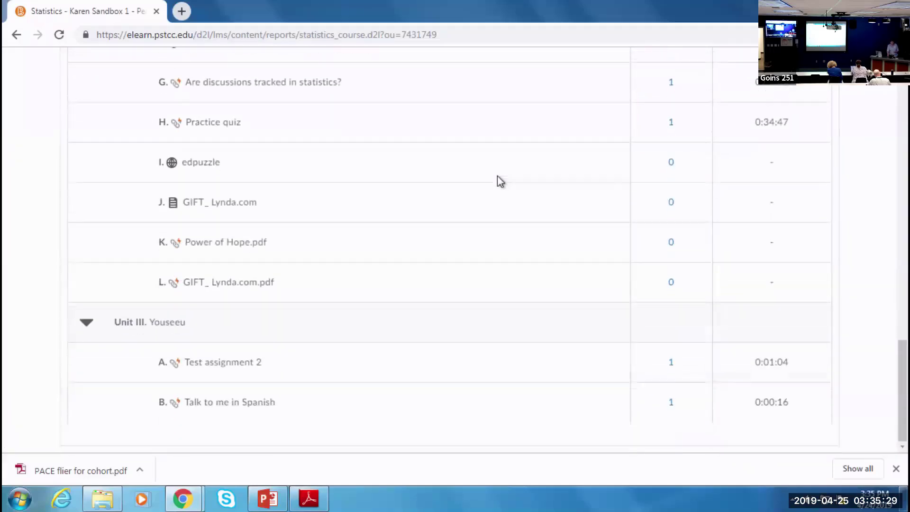
scroll(500, 180, up, 4)
scroll(500, 179, up, 3)
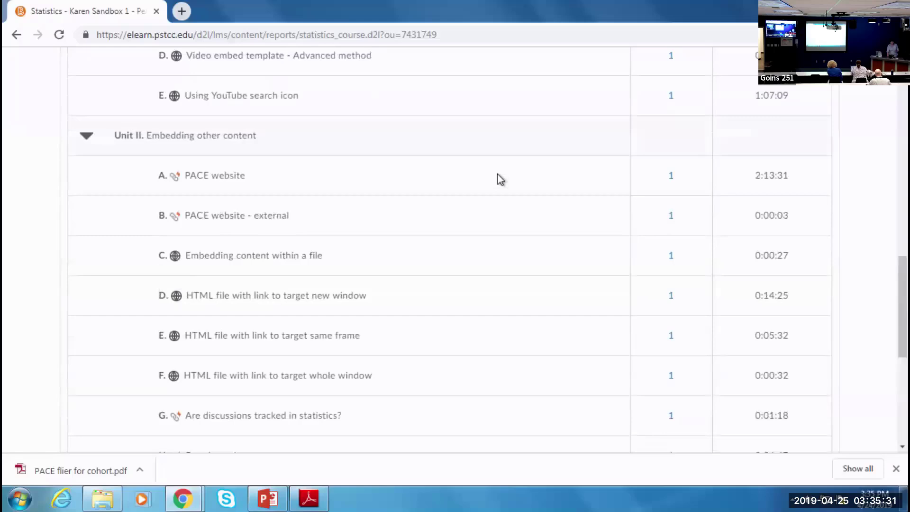
scroll(500, 179, up, 5)
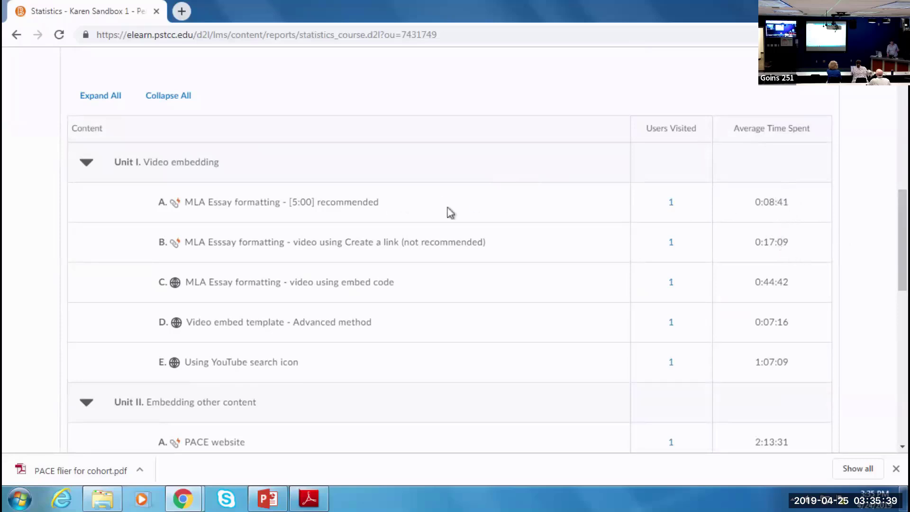
View the per-user visit statistics for the topic "MLA Essay formatting - [5:00] recommended", and return to the college homepage.
click(671, 204)
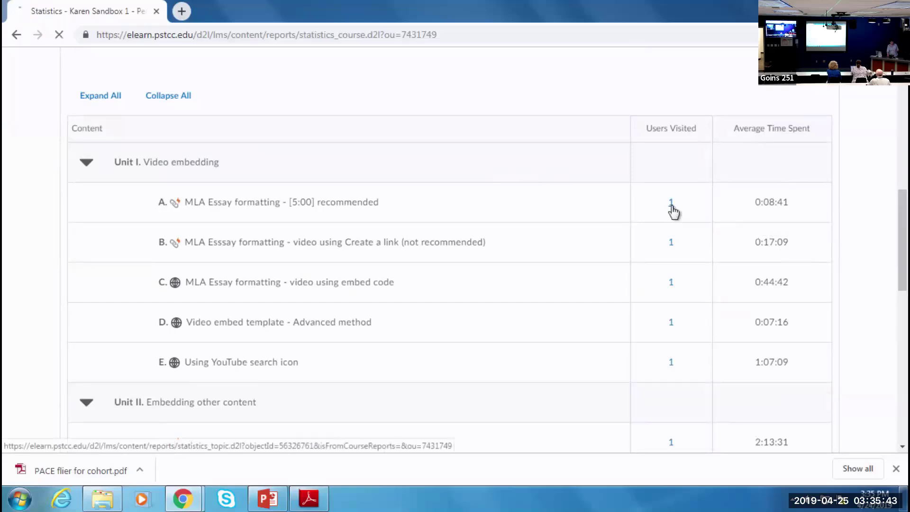
scroll(501, 238, down, 6)
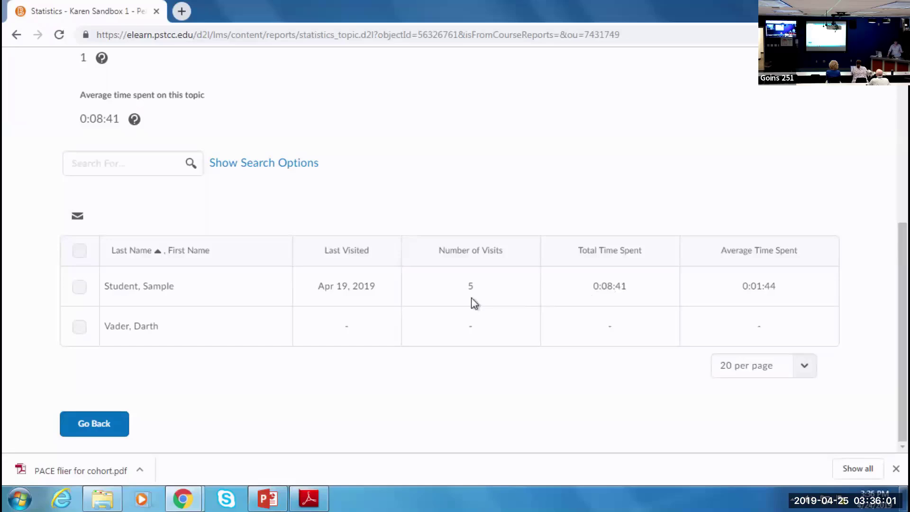
scroll(484, 299, up, 5)
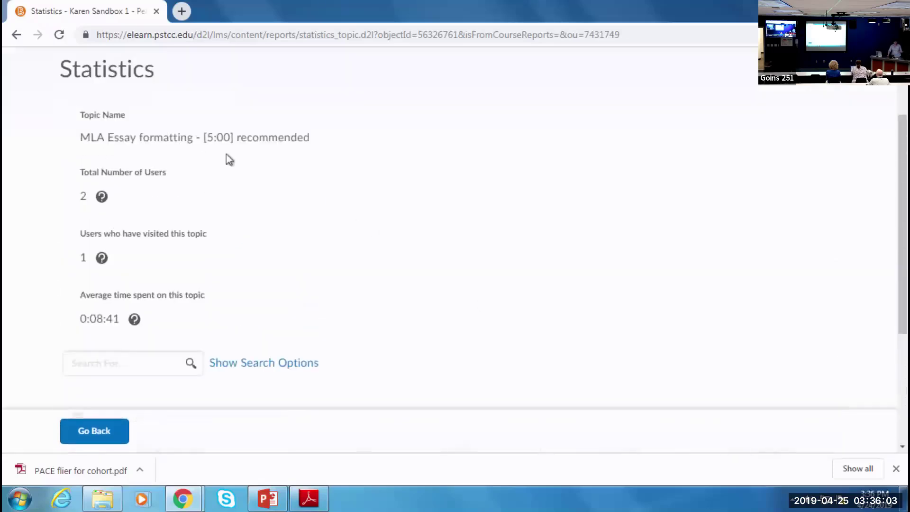
click(16, 34)
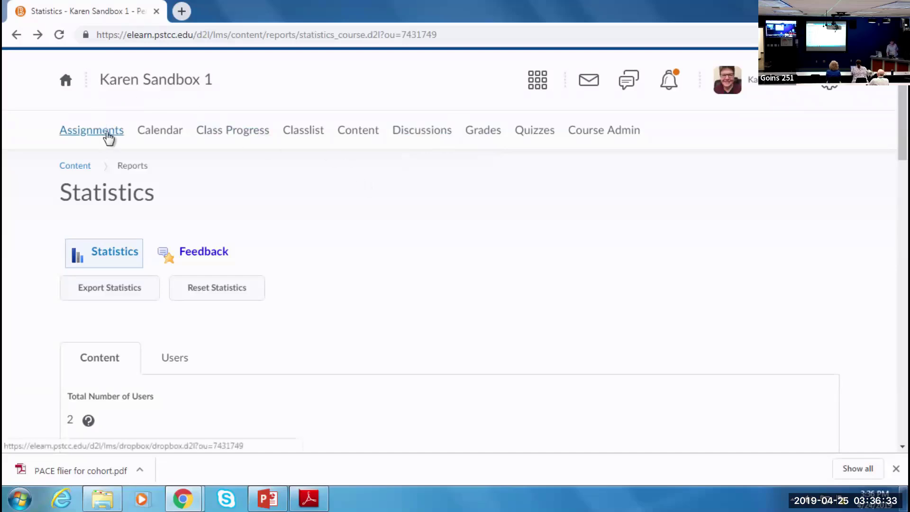
click(66, 86)
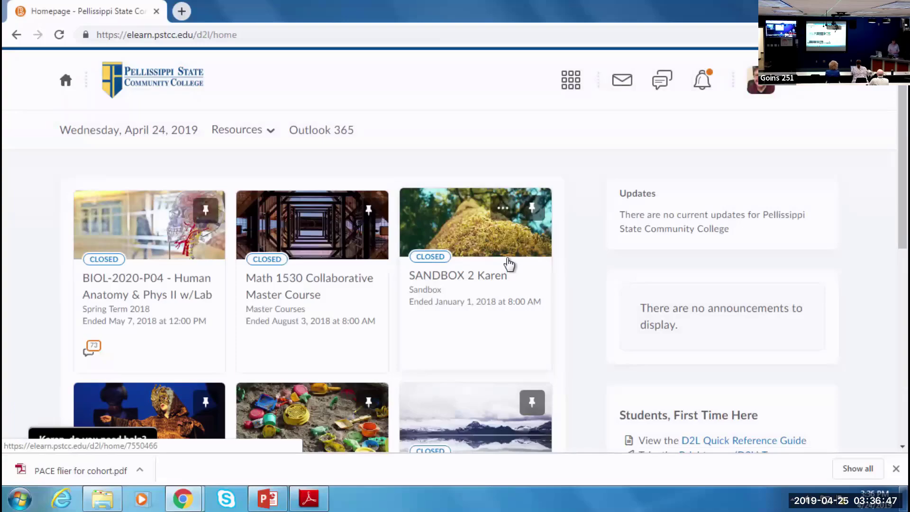
Open the Sandbox 1 course and compare the announcement with an embedded video to the one with a linked video.
scroll(465, 301, down, 5)
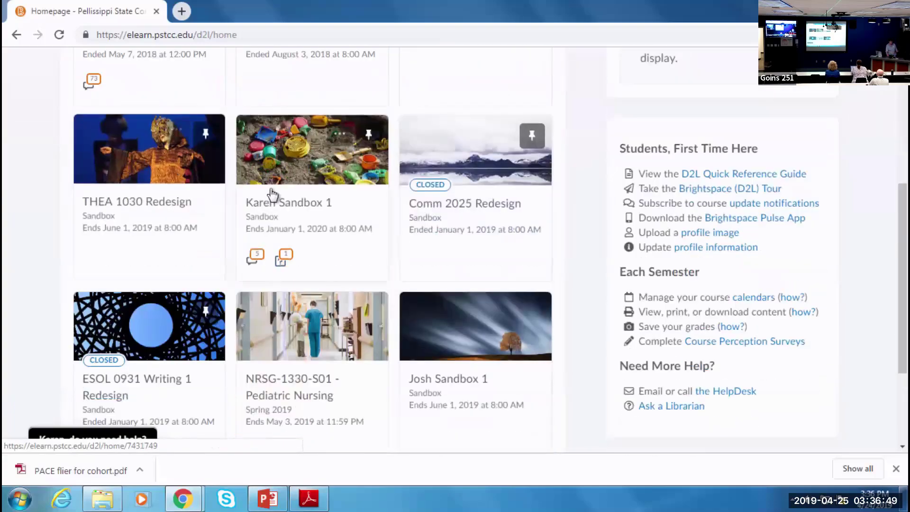
click(271, 194)
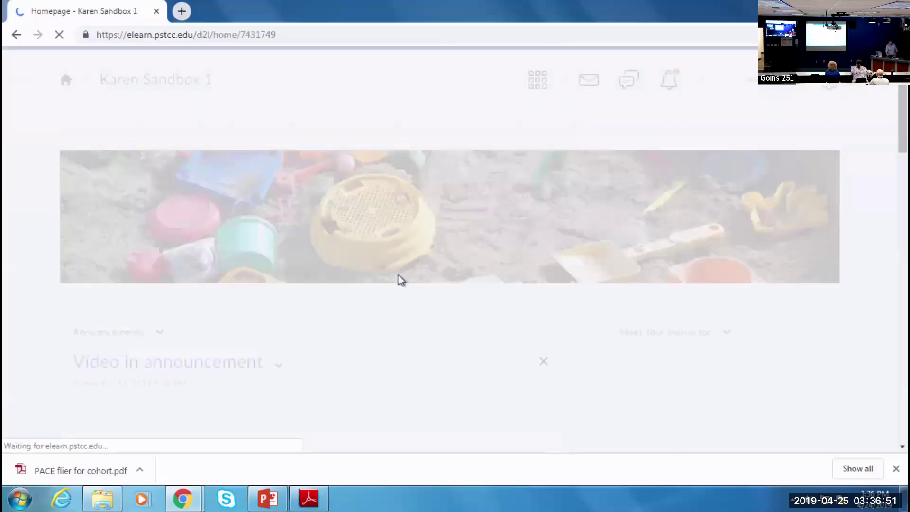
scroll(415, 284, down, 5)
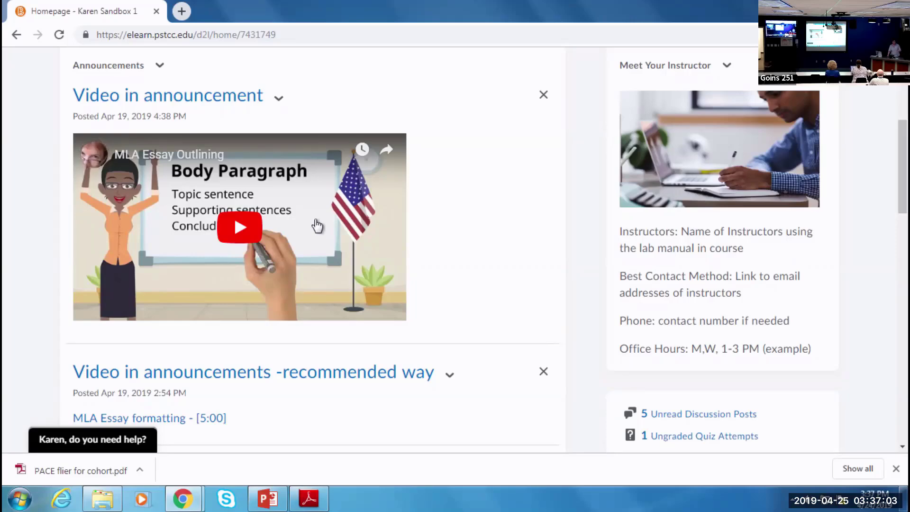
scroll(317, 226, down, 3)
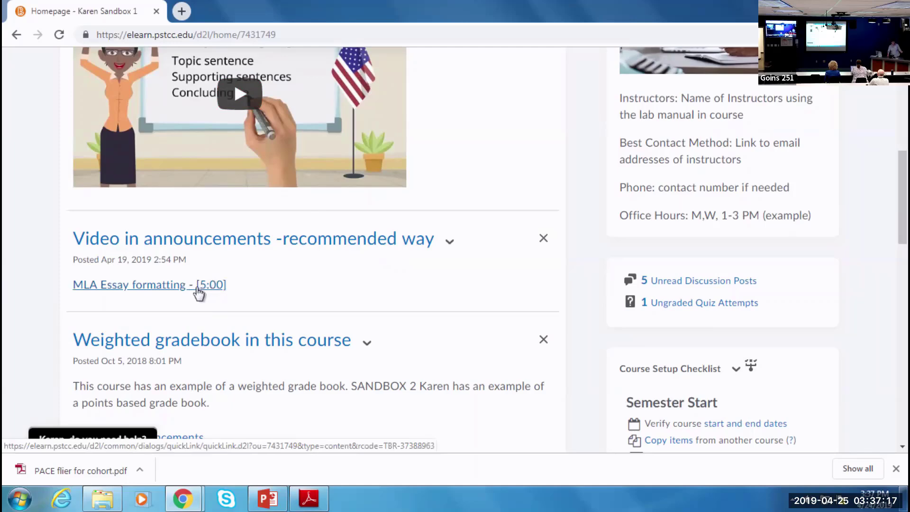
click(446, 244)
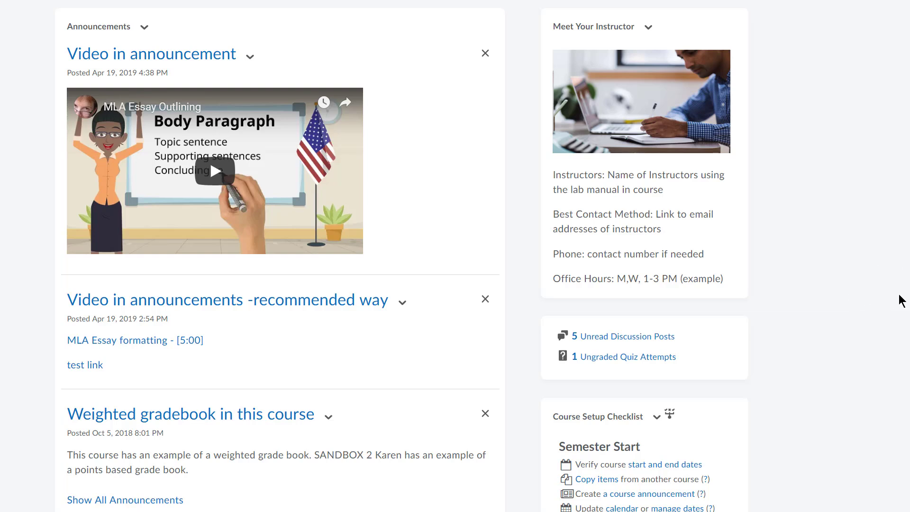
scroll(402, 256, up, 2)
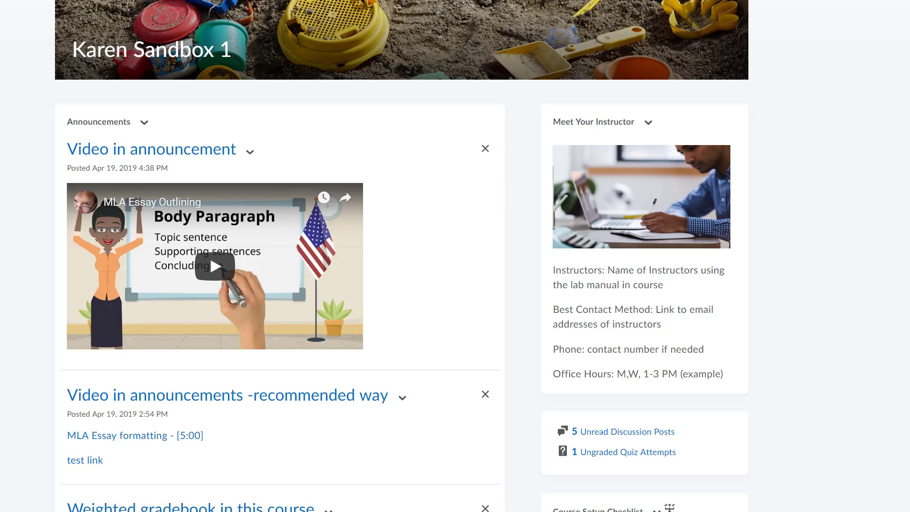
scroll(456, 59, up, 2)
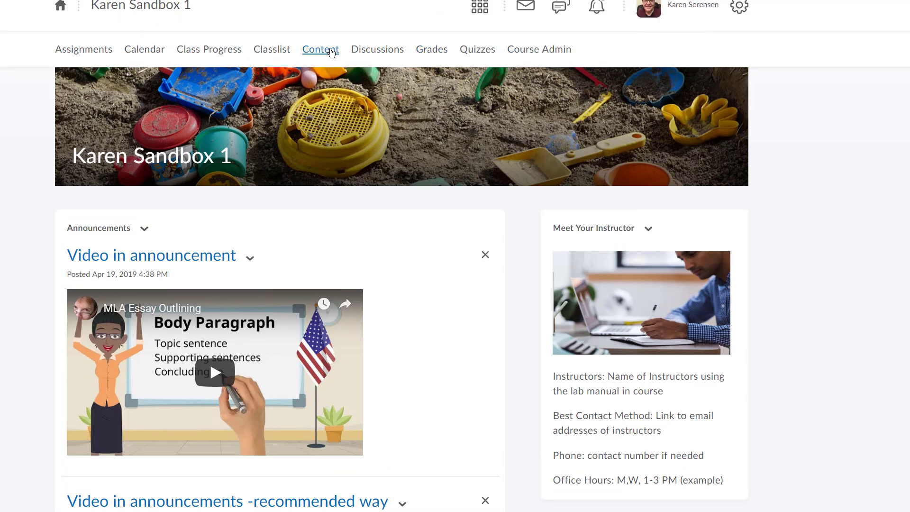
click(329, 51)
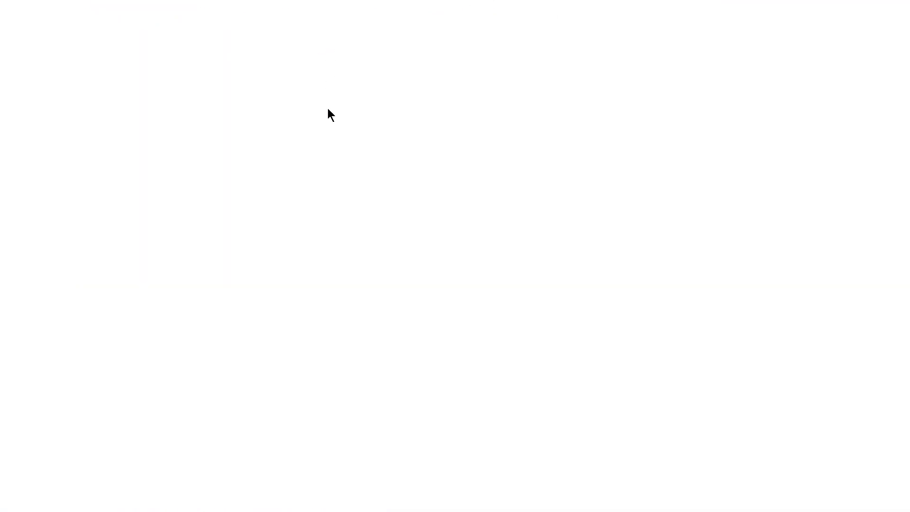
click(313, 207)
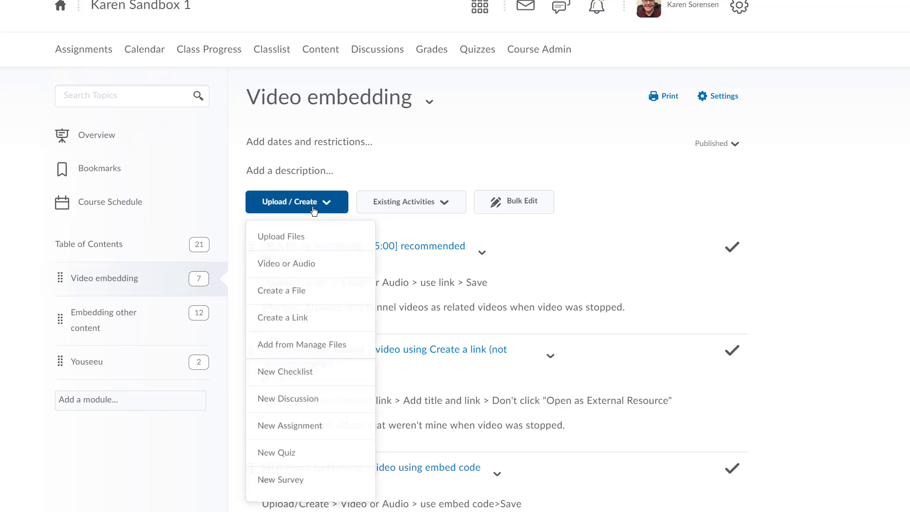
click(298, 269)
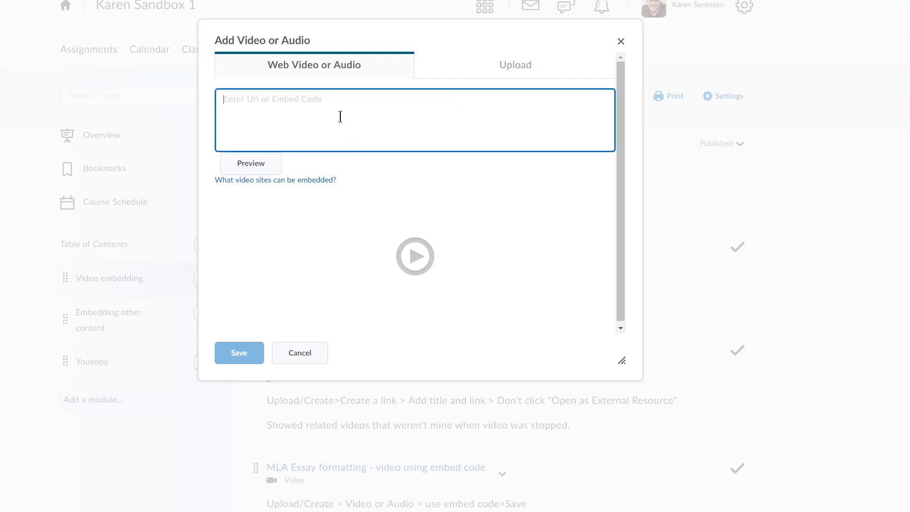
text(https://www.youtube.com/watch?v=tbmAnBxjUPg)
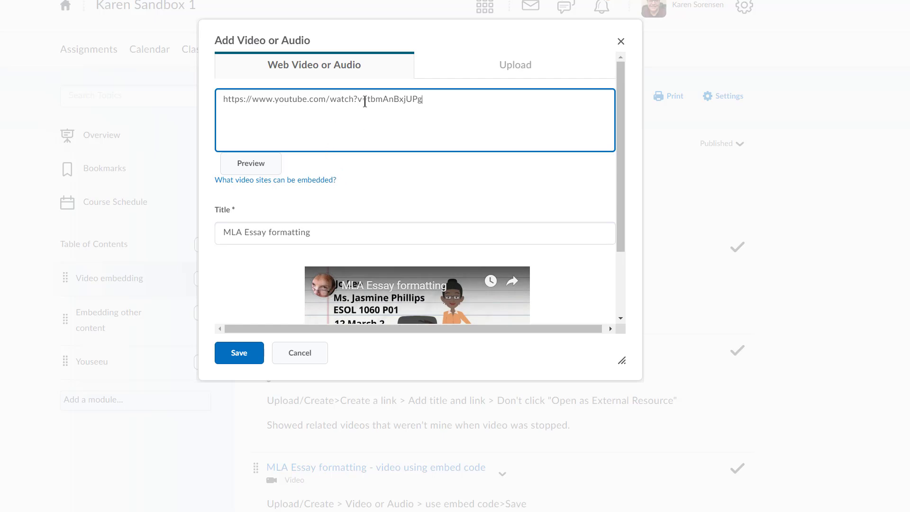
click(233, 360)
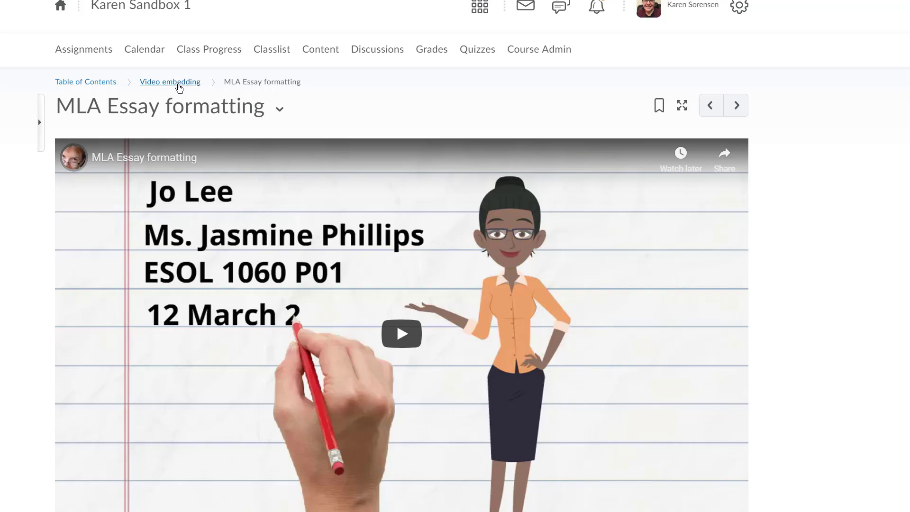
Go to the Table of Contents and rename the newly added video topic in the Video embedding module as "Example MLA Essay formatting".
click(102, 83)
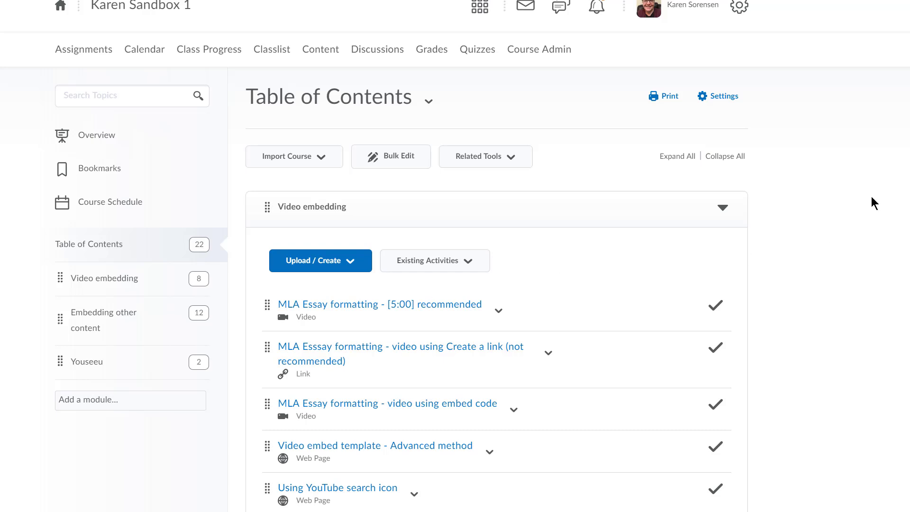
scroll(805, 256, down, 5)
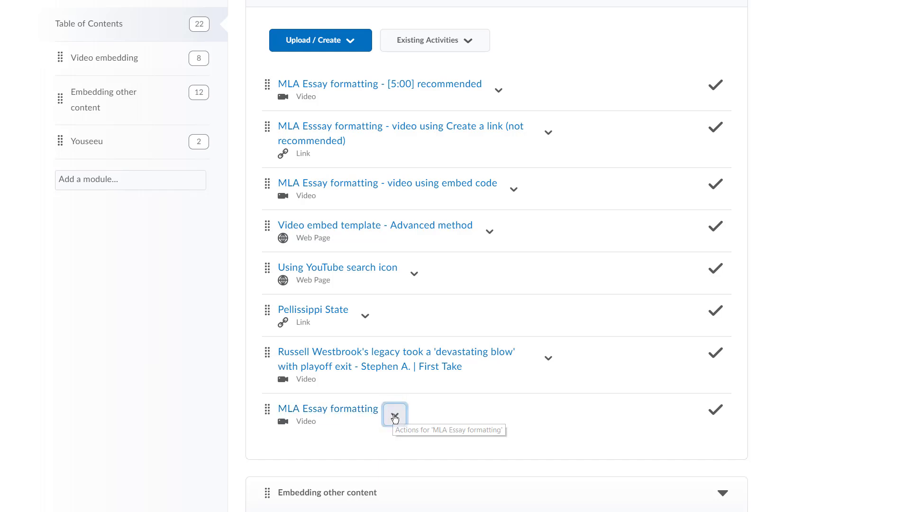
click(395, 415)
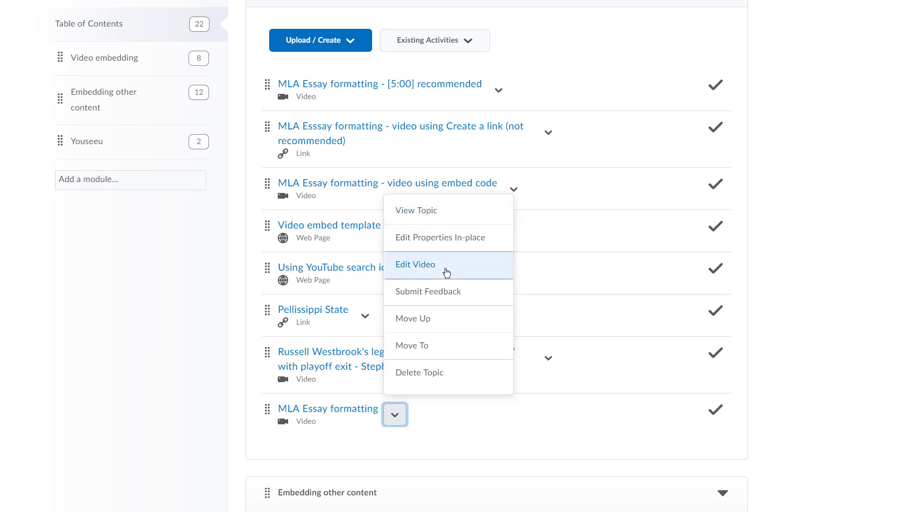
click(450, 240)
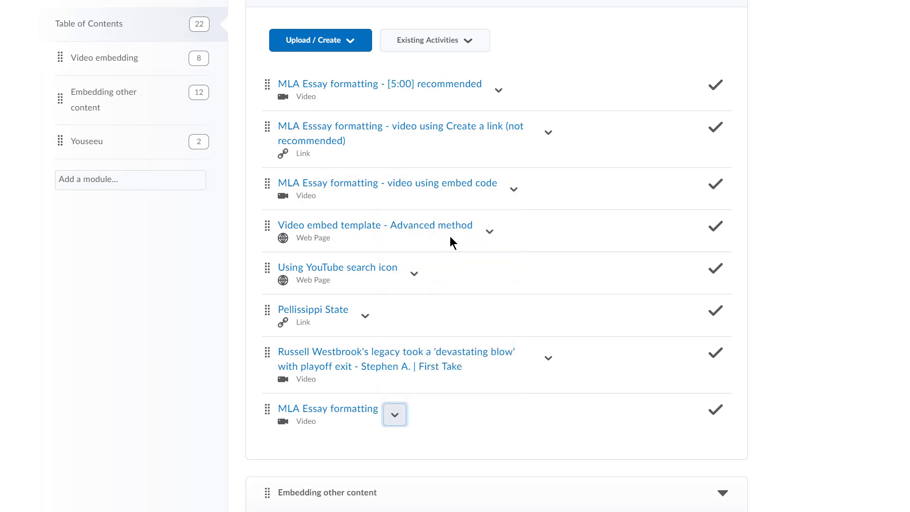
click(370, 412)
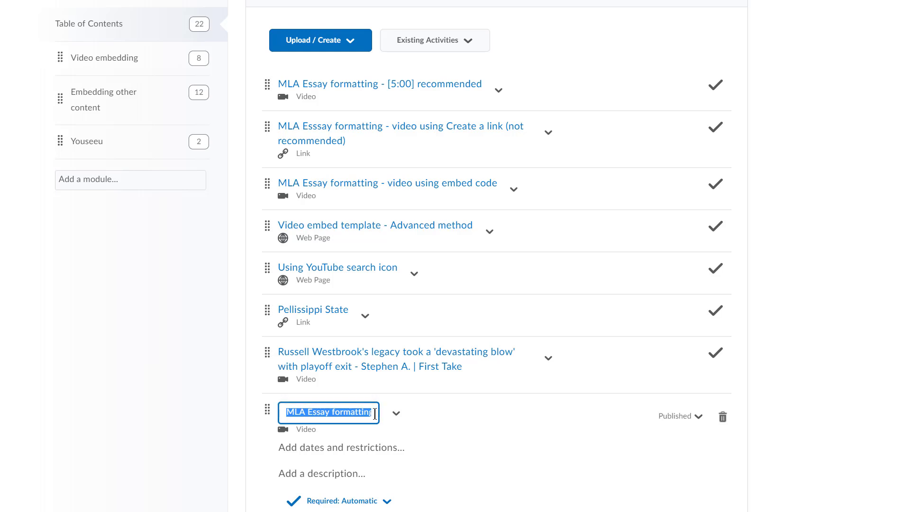
click(363, 413)
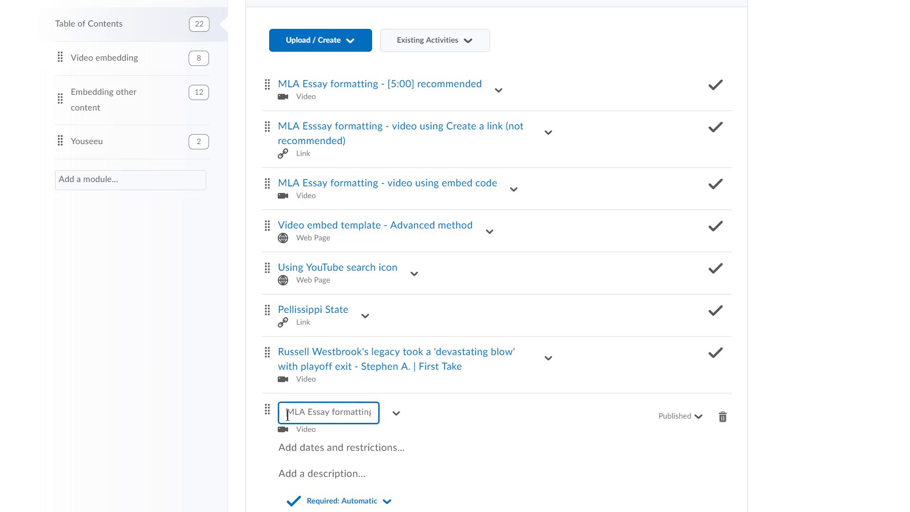
text(Example)
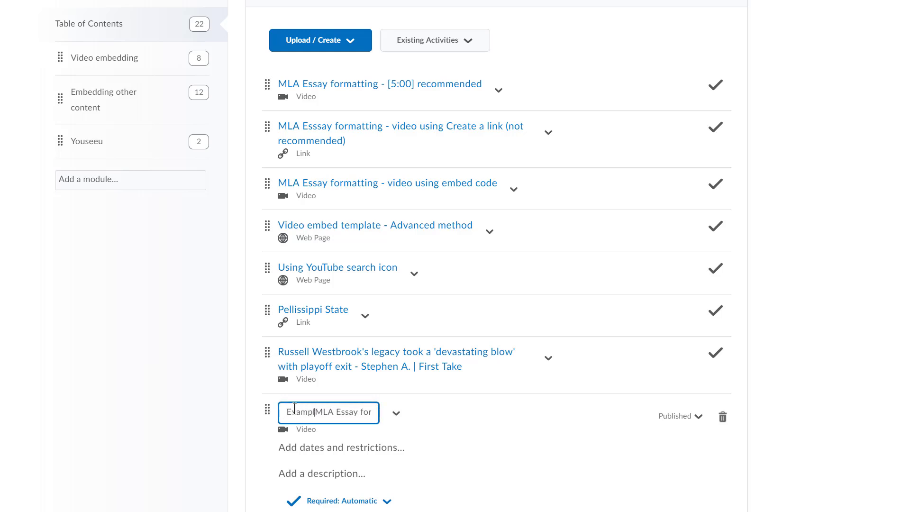
key(Return)
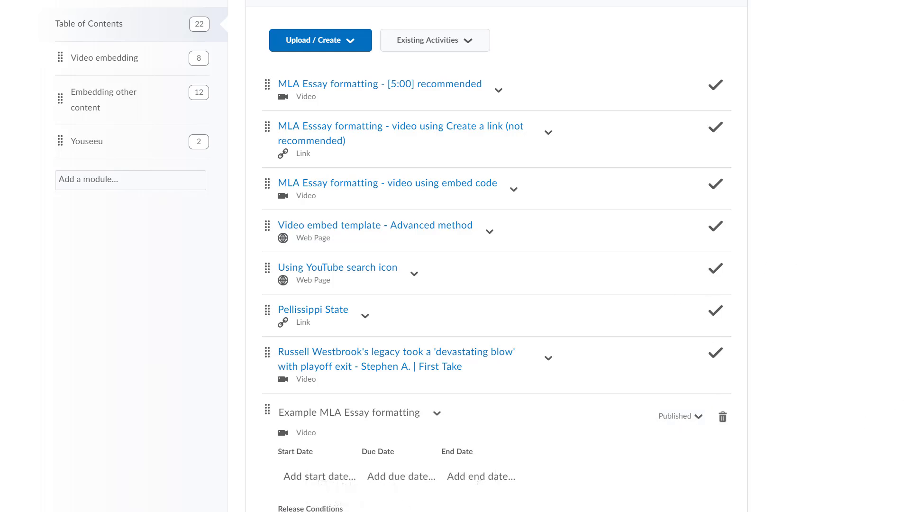
Review the date and release condition options of the Example MLA Essay formatting topic, save them unset, and return to the course homepage.
scroll(445, 450, down, 2)
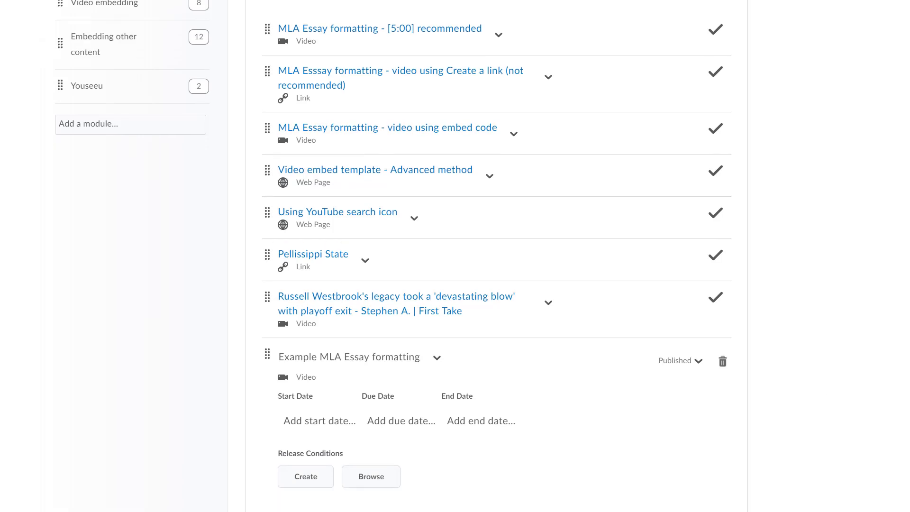
click(296, 491)
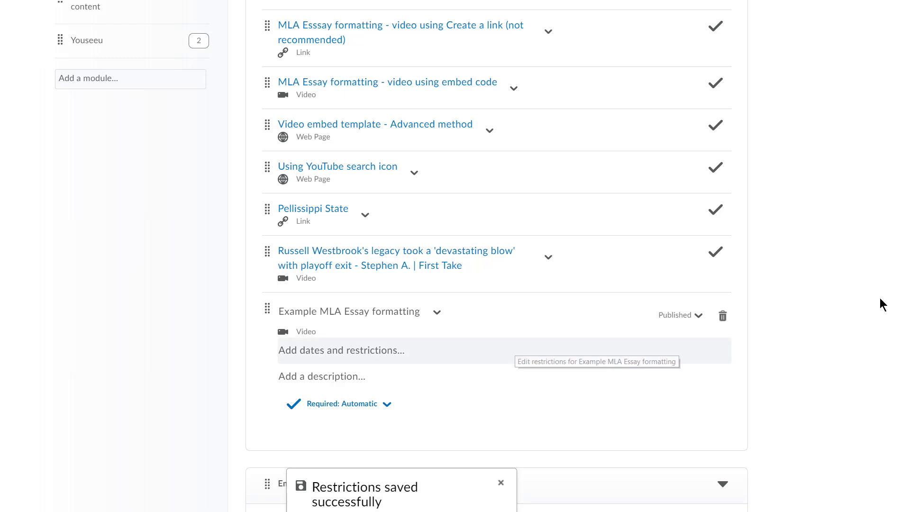
scroll(880, 305, up, 4)
scroll(474, 84, up, 1)
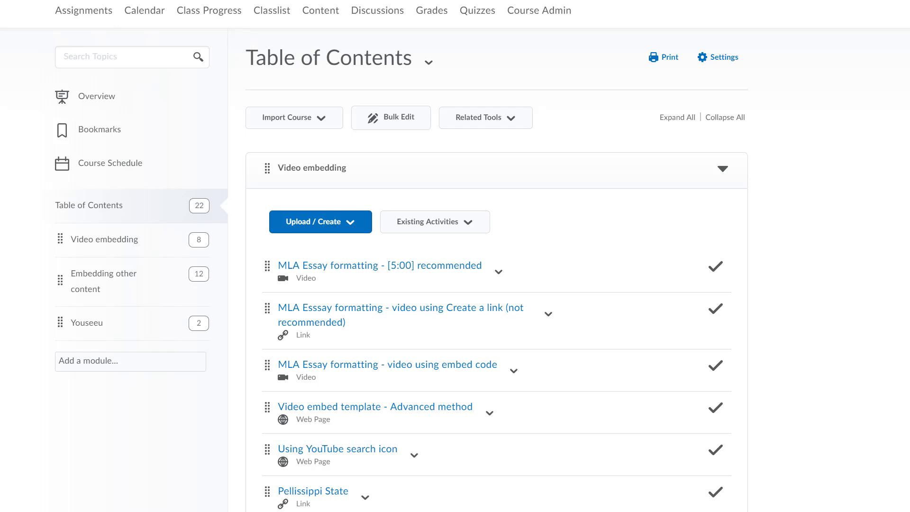
scroll(455, 256, up, 1)
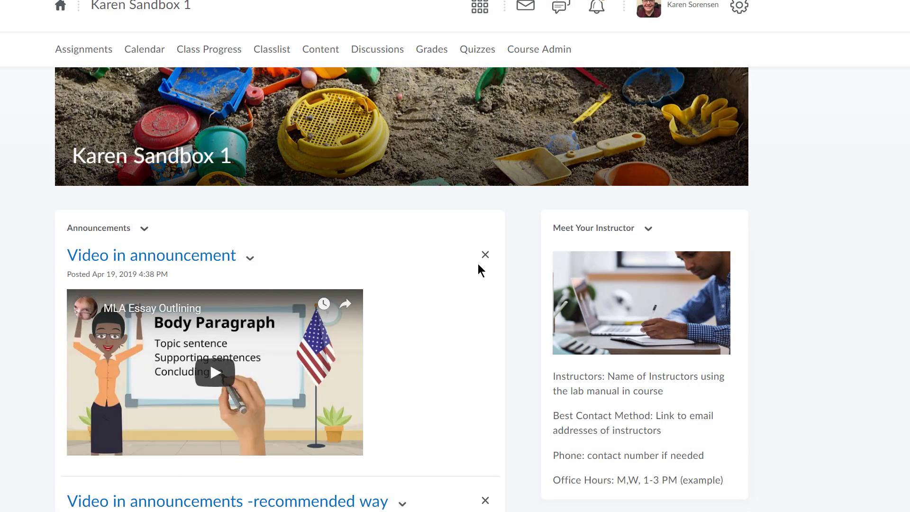
Dismiss the two video announcements from the course homepage, and start a new announcement with the headline "MLA Essay Example".
click(486, 258)
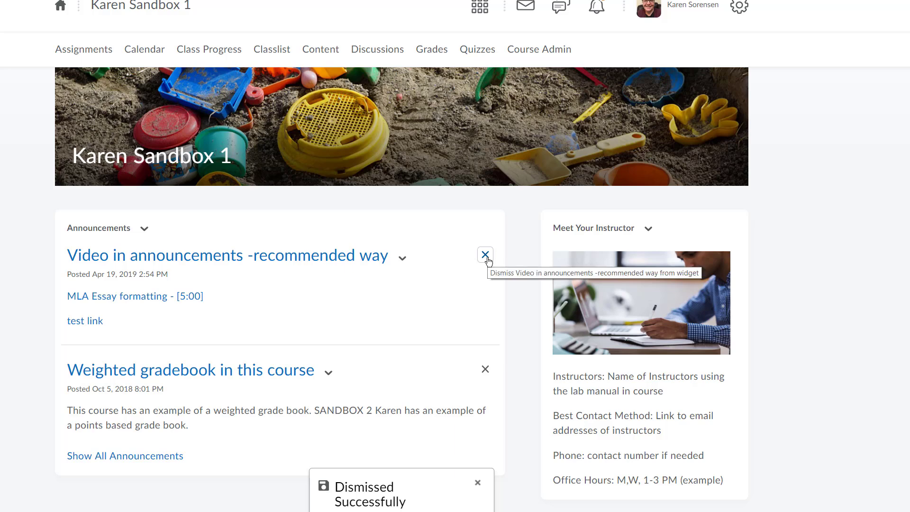
click(141, 231)
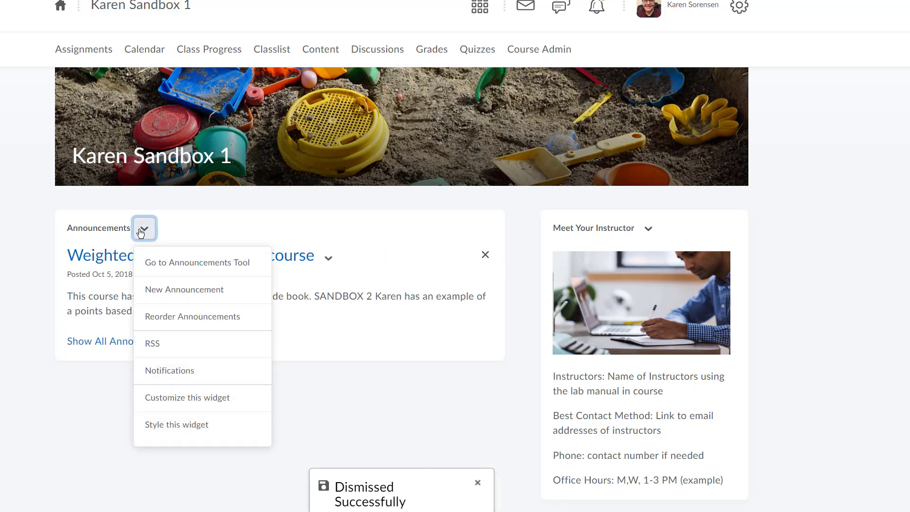
click(160, 289)
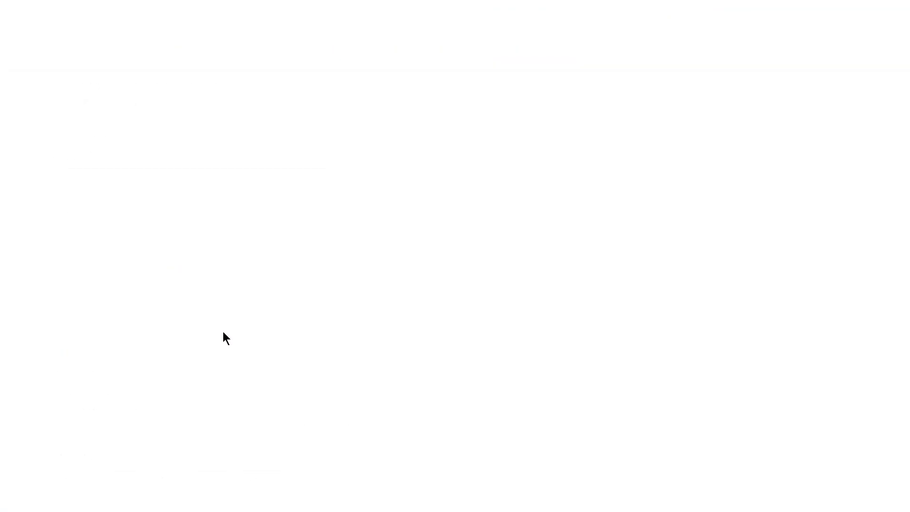
click(127, 185)
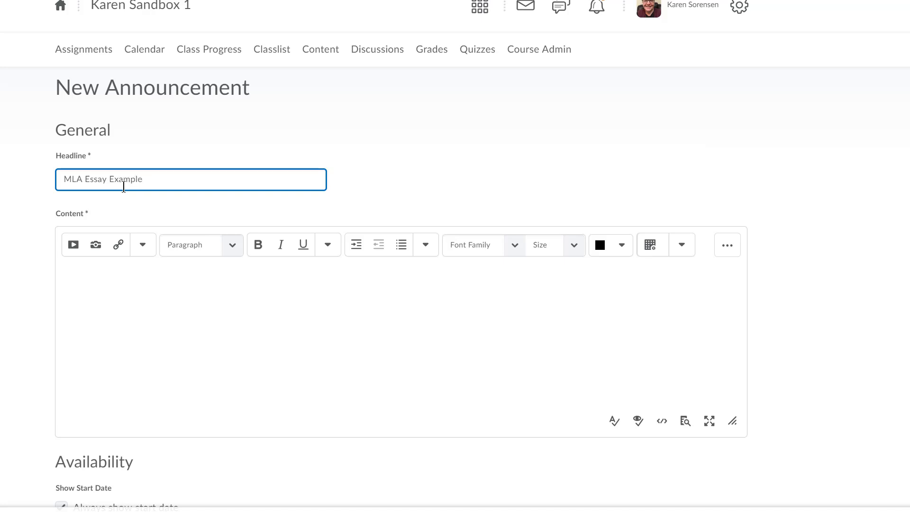
Copy the headline text "MLA Essay Example" into the content of the new announcement.
click(148, 311)
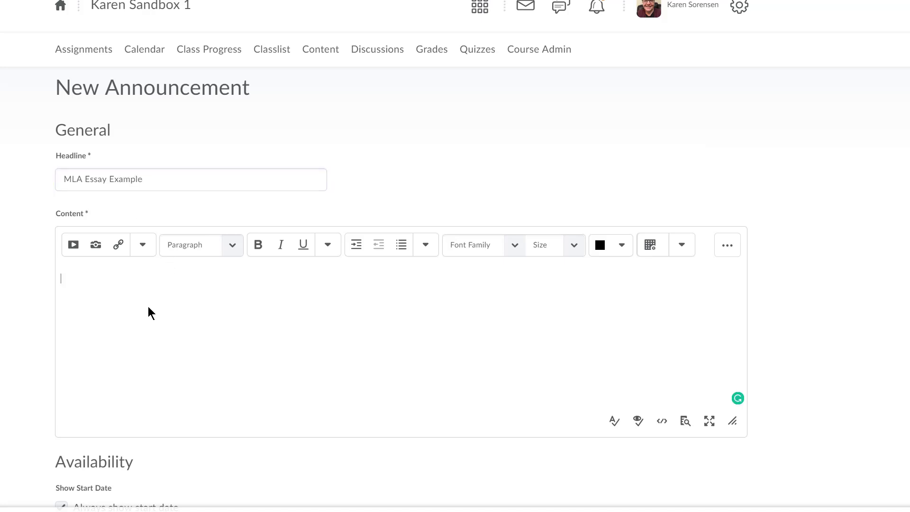
click(151, 180)
key(ctrl+a)
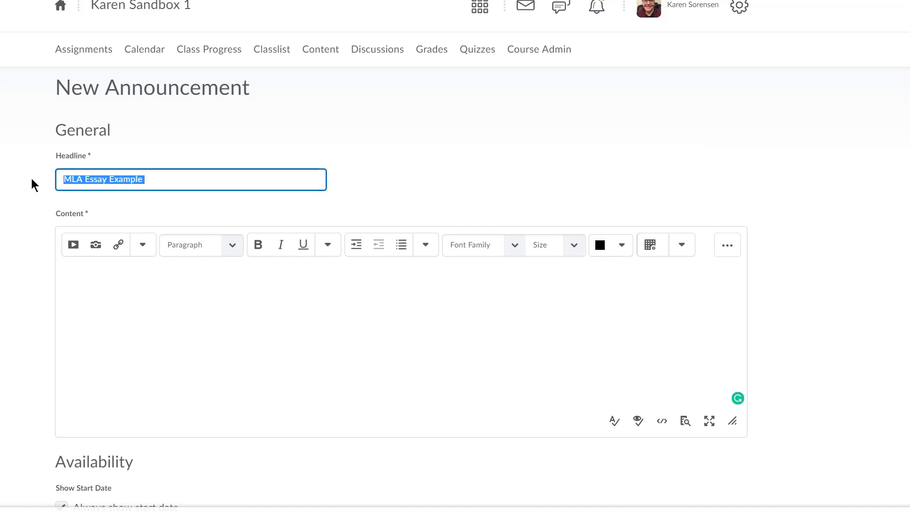
key(ctrl+c)
click(158, 309)
key(ctrl+v)
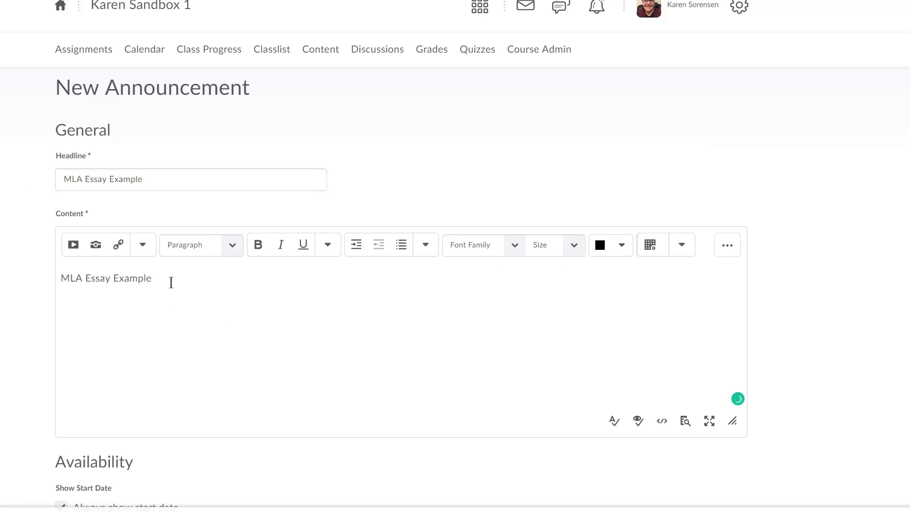
Link the announcement text "MLA Essay Example" to the Example MLA Essay formatting topic in the Video embedding module, and publish the announcement.
drag(162, 279, 55, 289)
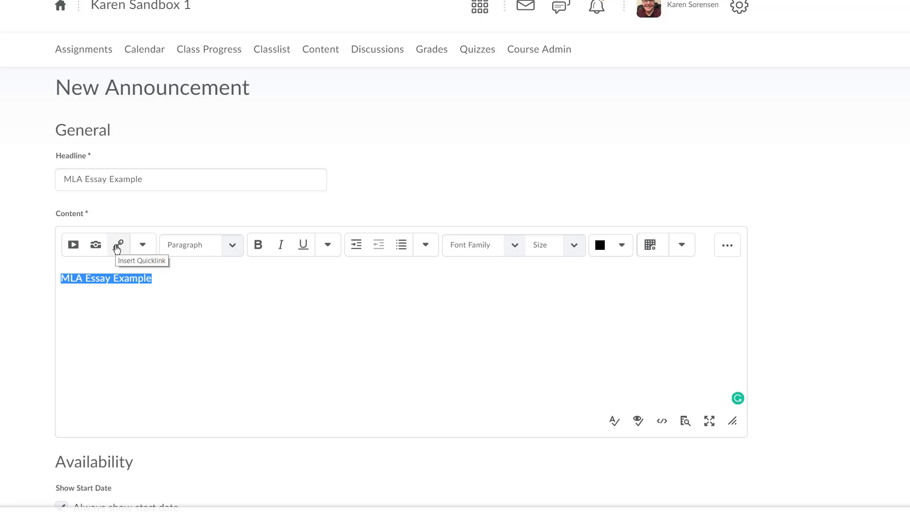
click(117, 246)
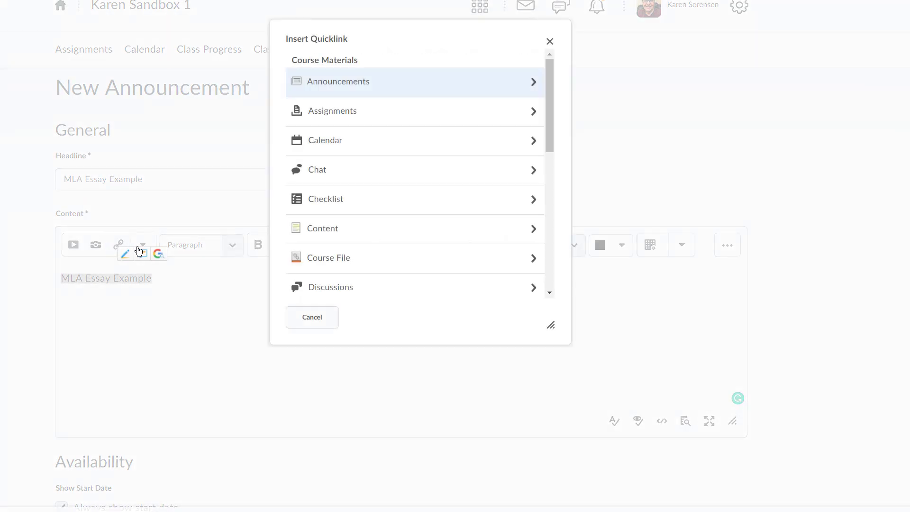
click(325, 232)
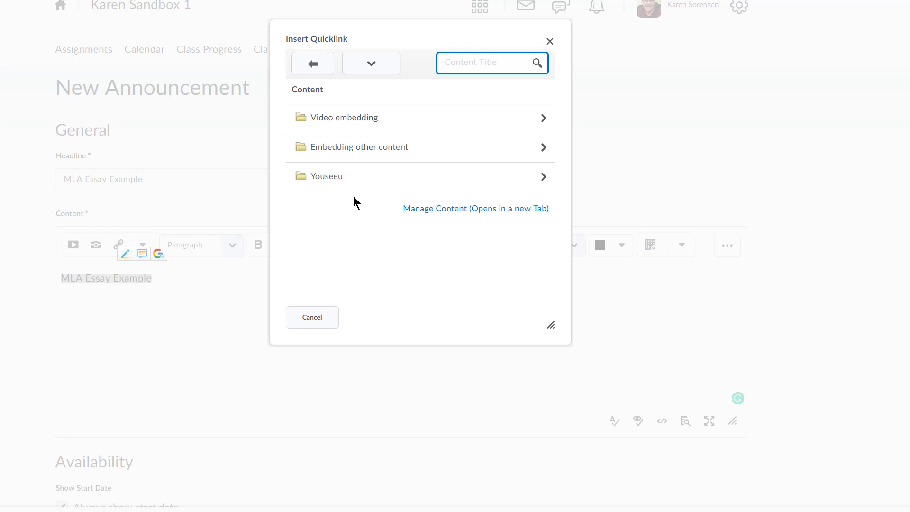
click(399, 125)
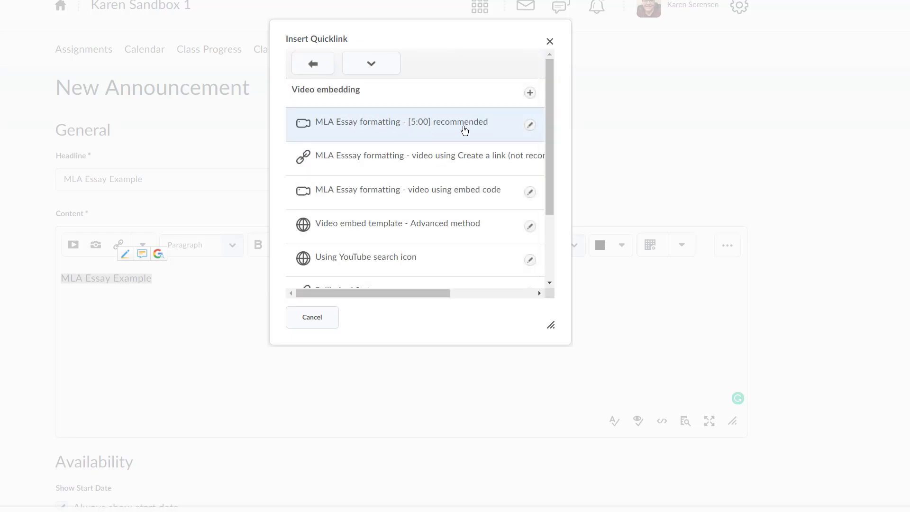
drag(550, 131, 538, 205)
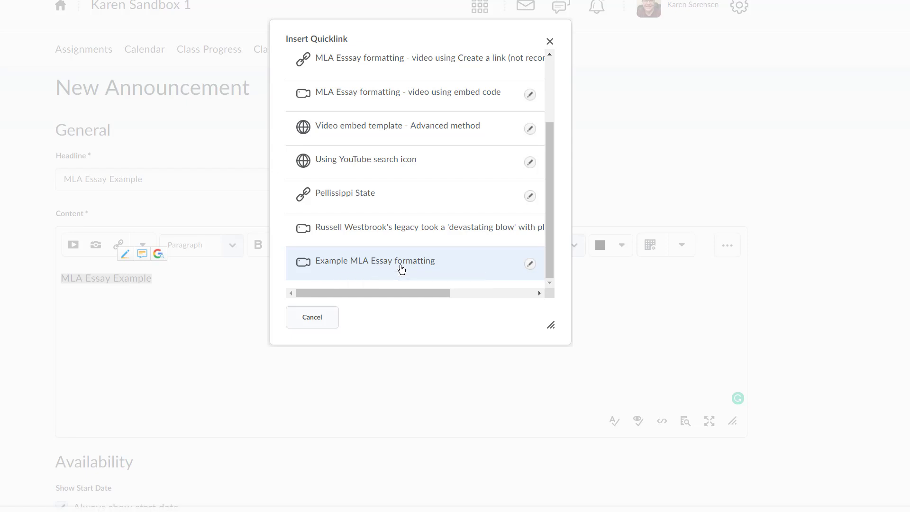
click(398, 267)
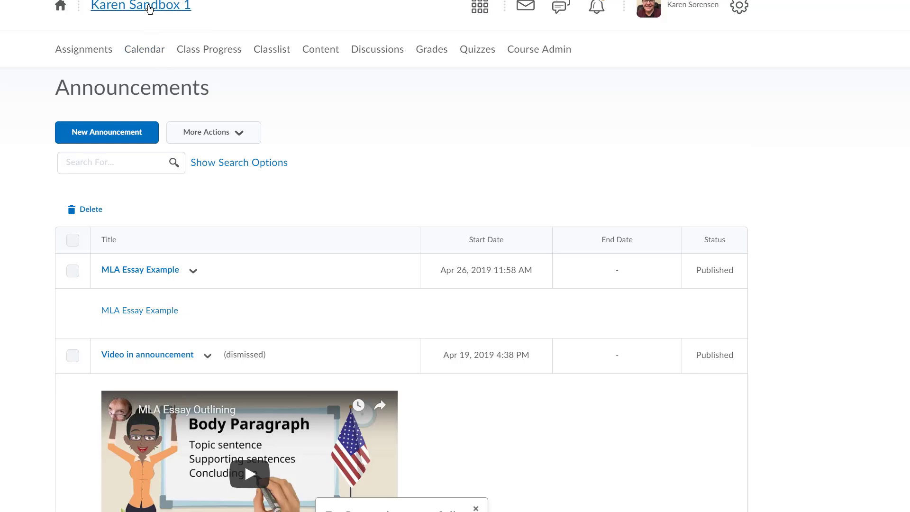
Return to the course homepage and follow the MLA Essay Example link in the new announcement.
click(149, 9)
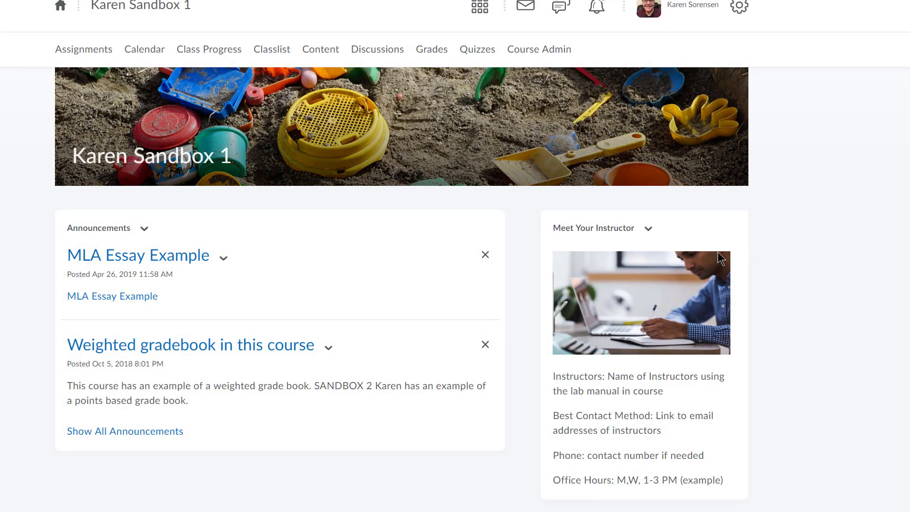
click(147, 297)
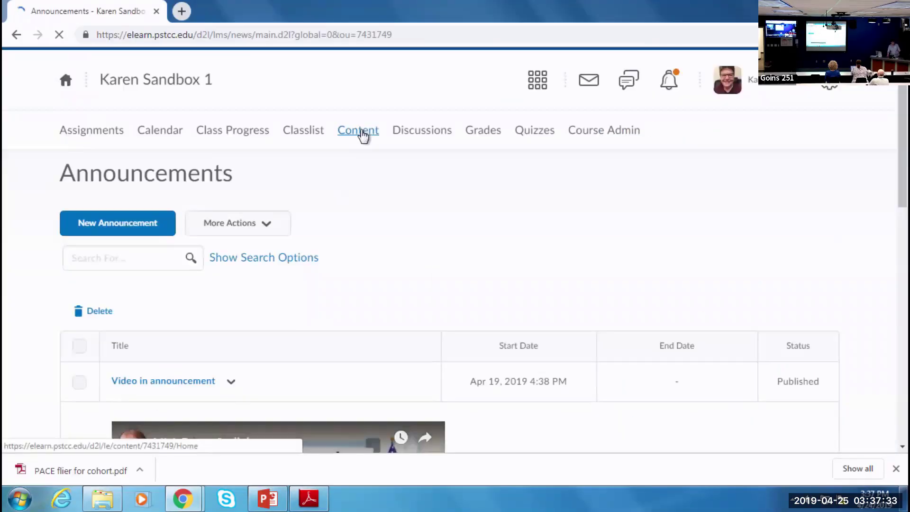
Go to the course content, check the file sources offered for uploading files to the Video embedding module, and cancel the upload.
click(360, 135)
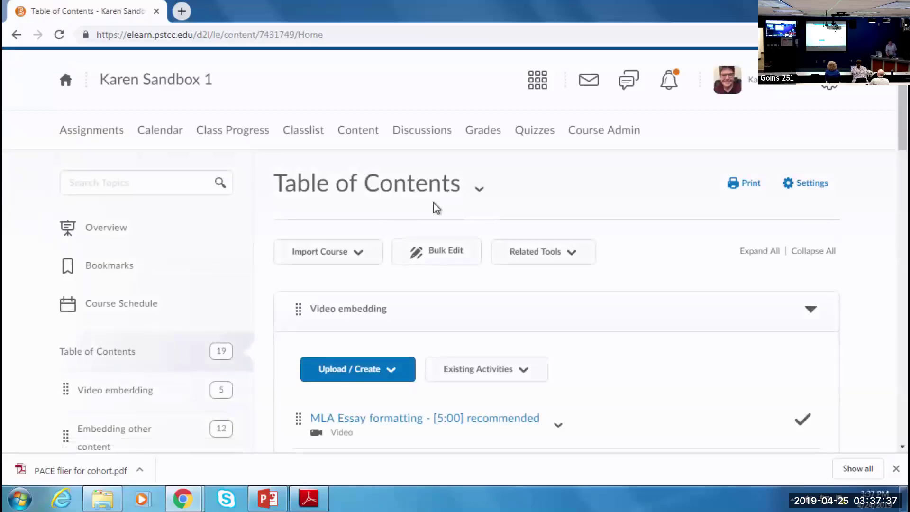
scroll(523, 298, down, 2)
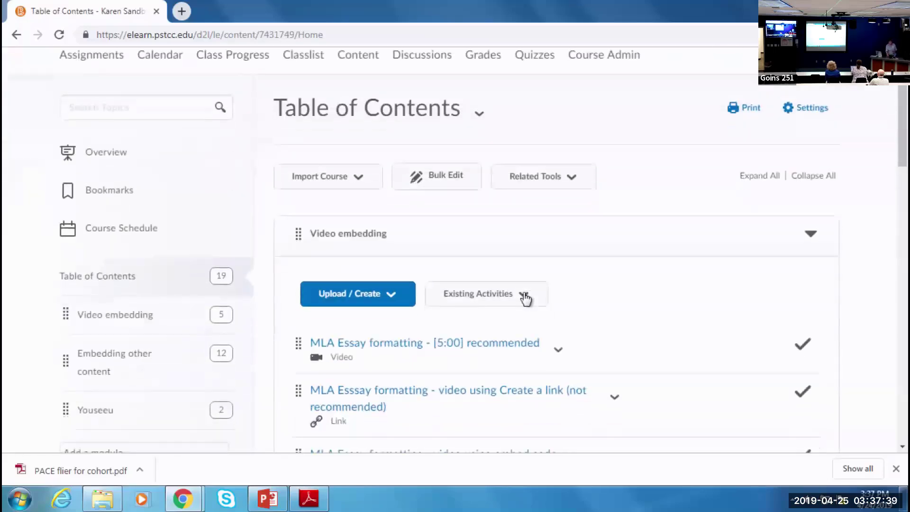
scroll(521, 299, down, 1)
scroll(418, 262, down, 2)
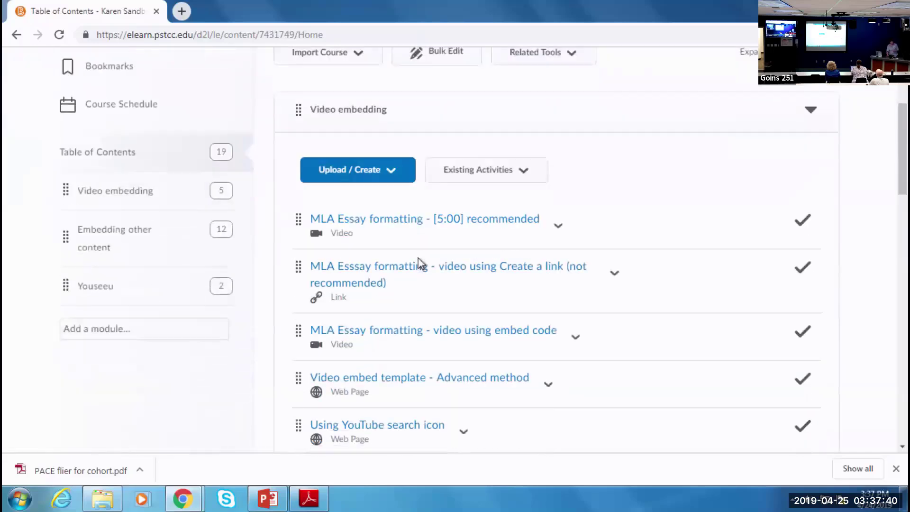
click(390, 172)
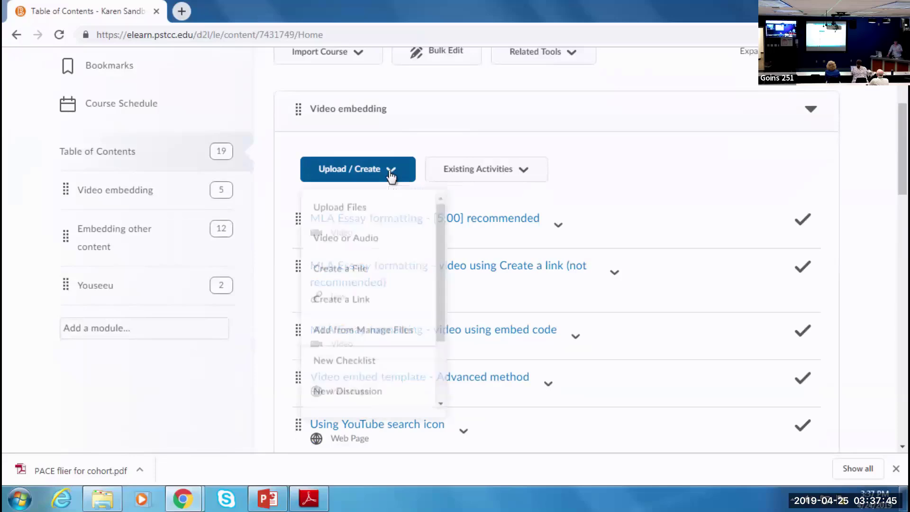
click(365, 218)
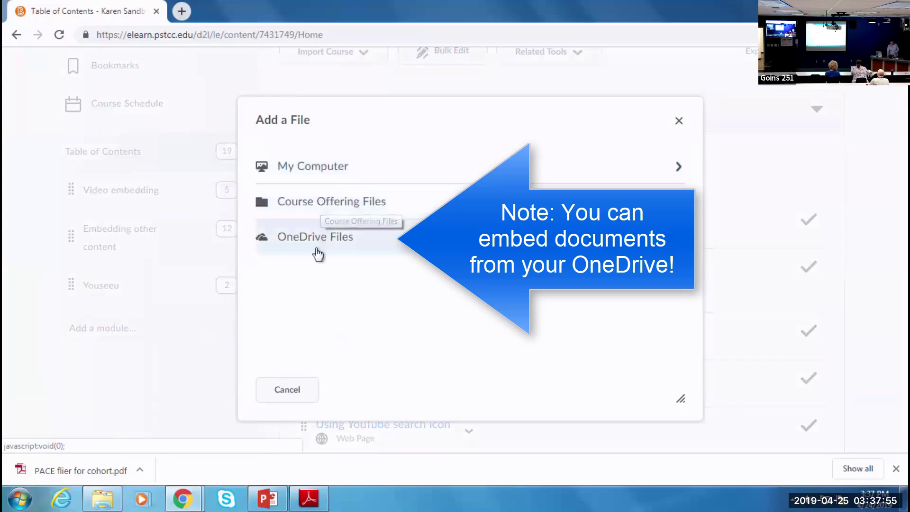
click(301, 387)
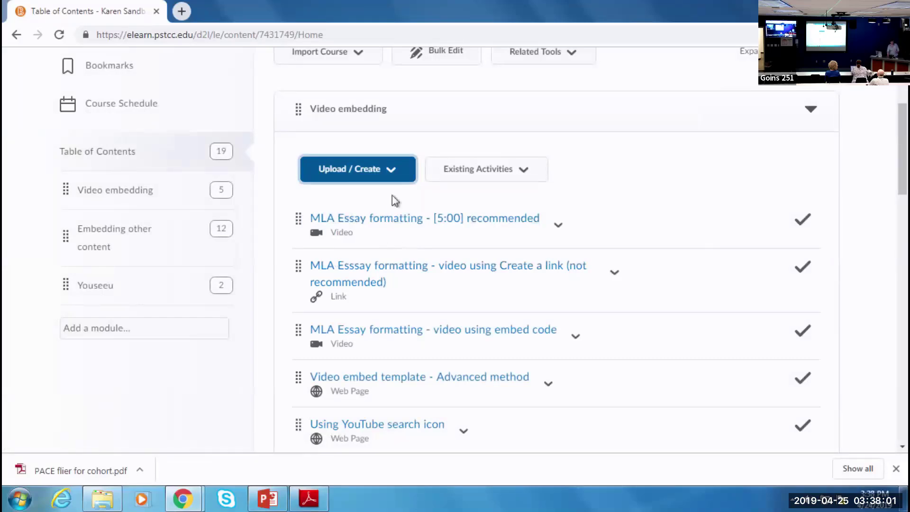
click(397, 176)
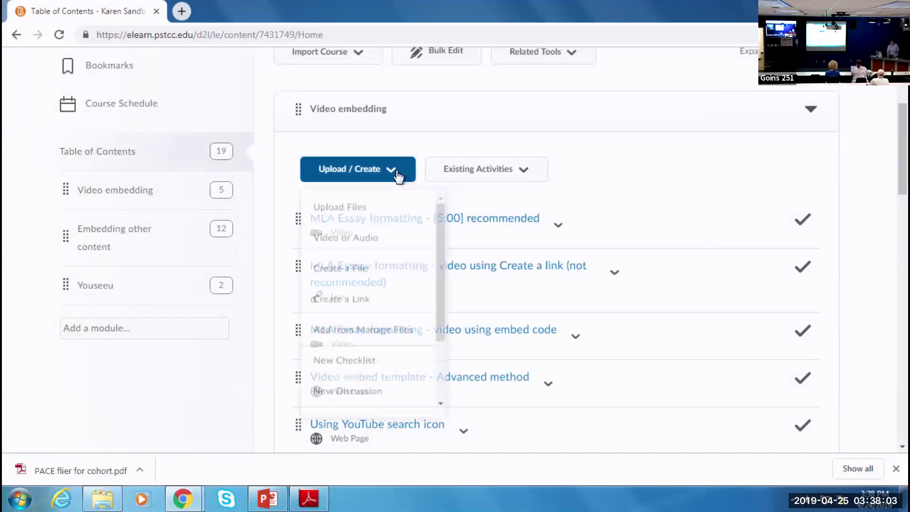
click(362, 303)
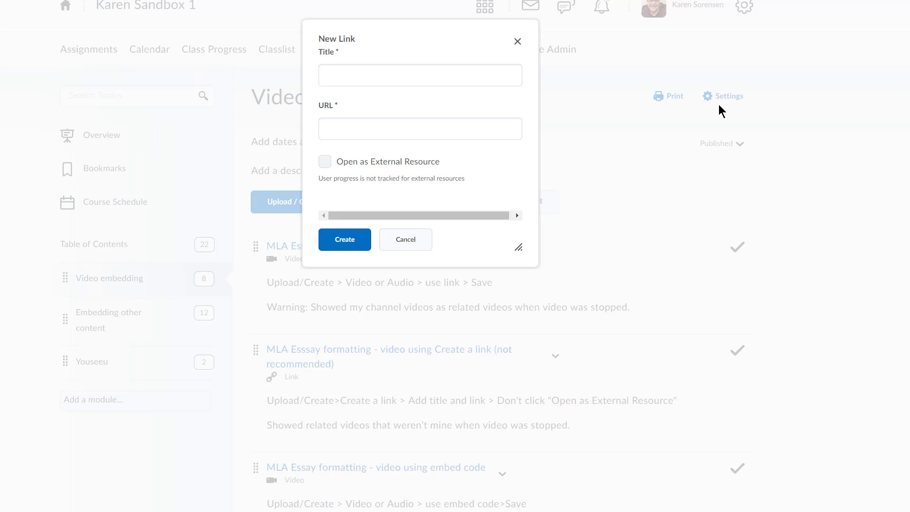
click(388, 73)
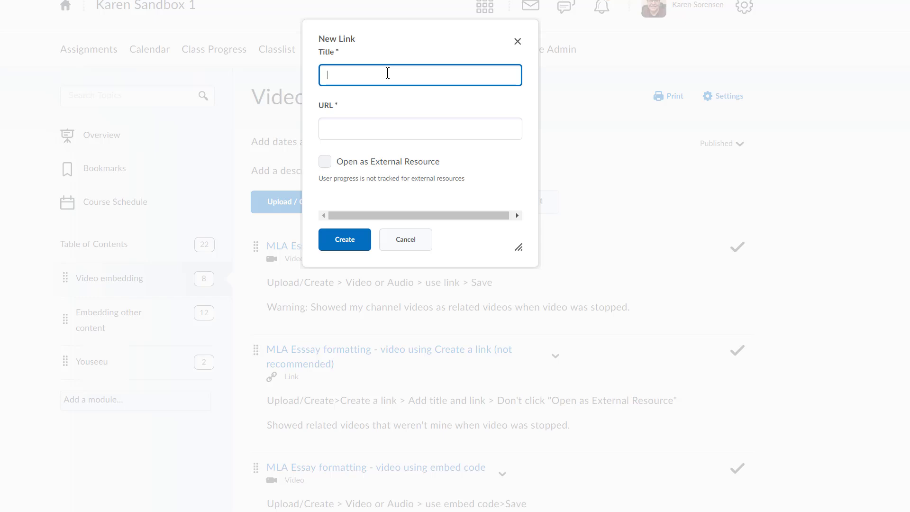
text(PACE website)
key(Tab)
key(ctrl+v)
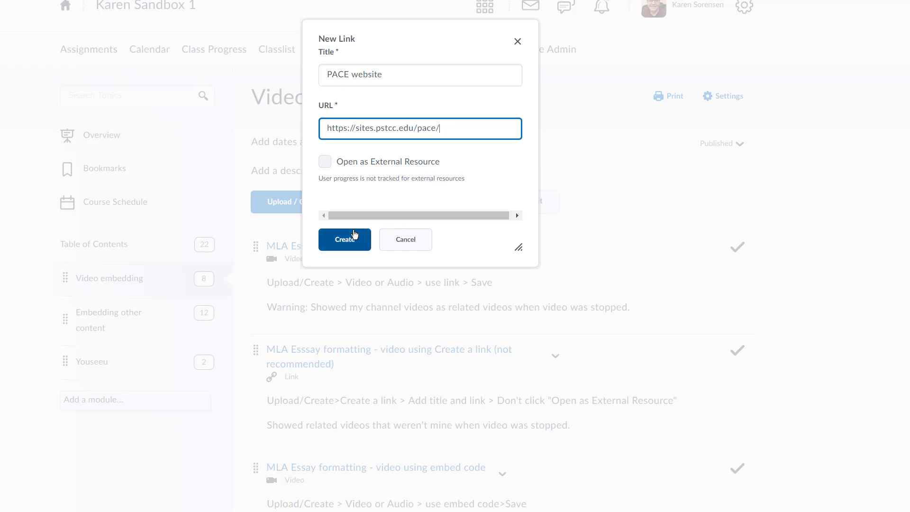
click(354, 235)
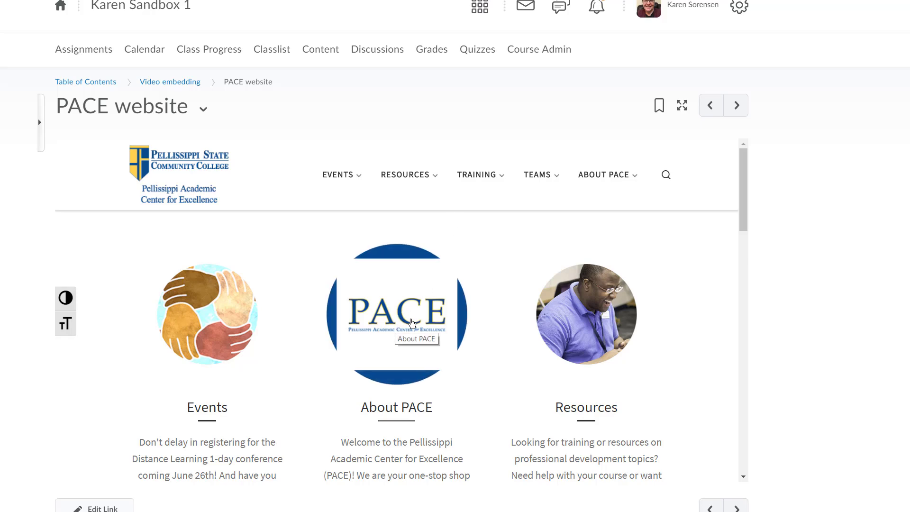
Browse the About PACE and Distance Learning Conference 2019 pages inside the PACE website topic, and view the conference registration form in its own browser tab.
click(409, 348)
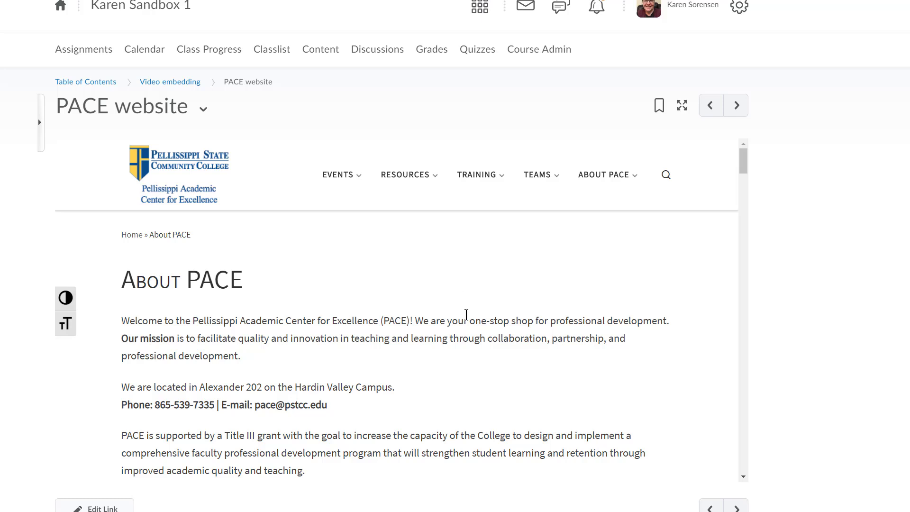
mouse_move(483, 177)
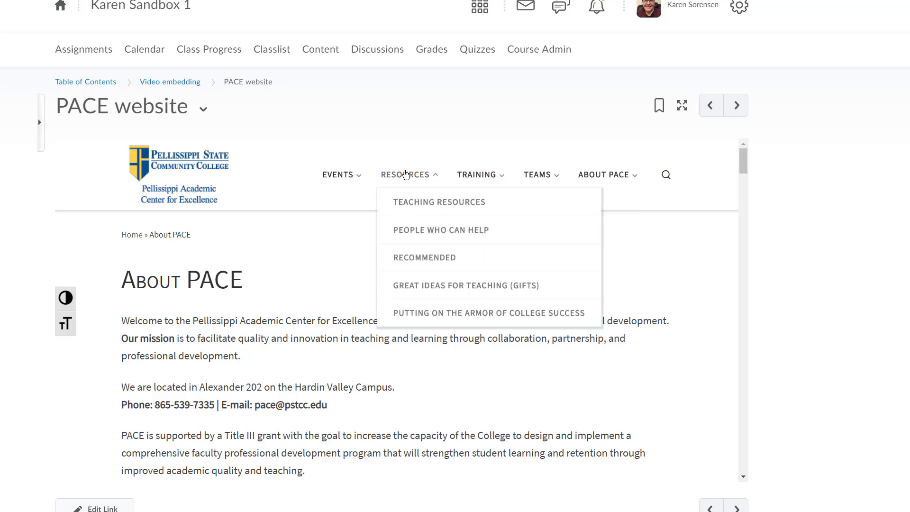
mouse_move(331, 175)
click(336, 203)
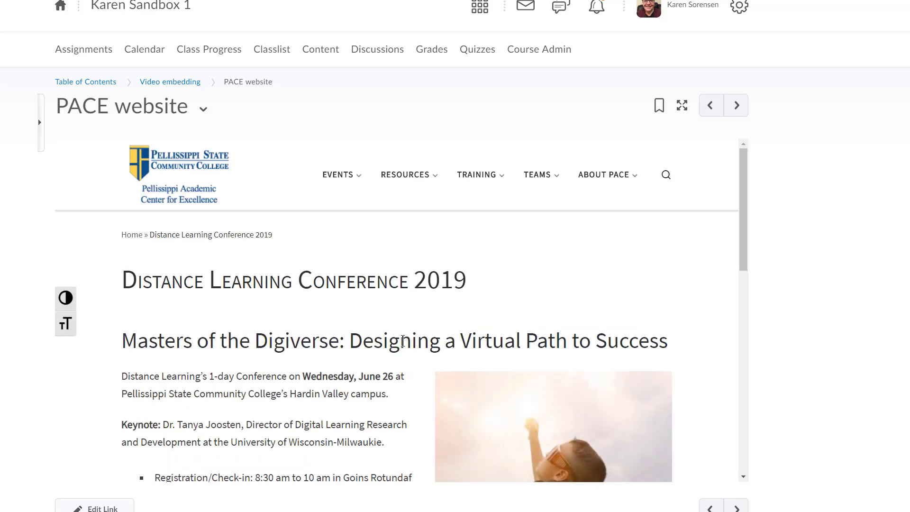
drag(743, 255, 737, 339)
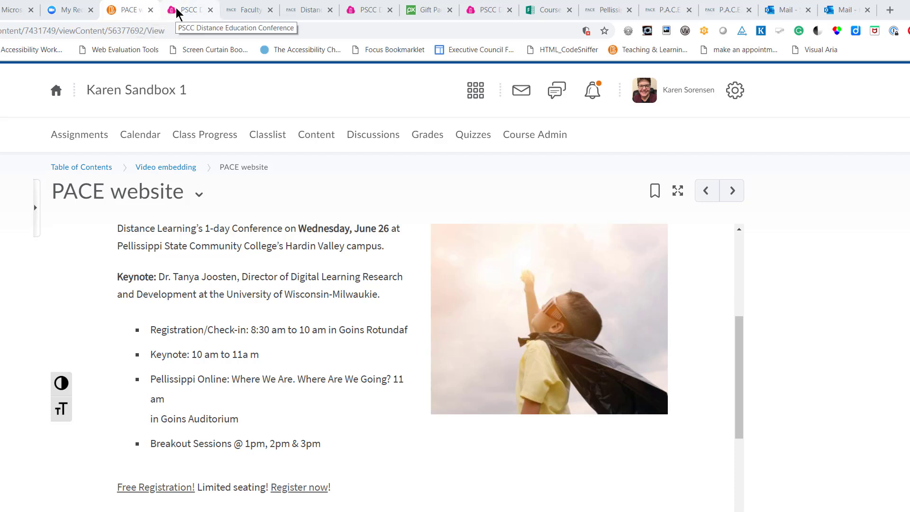
click(177, 13)
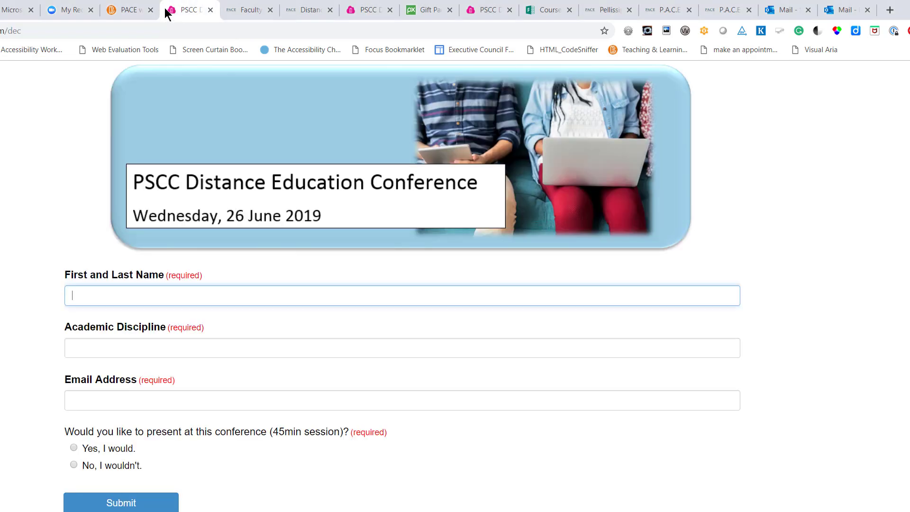
click(127, 9)
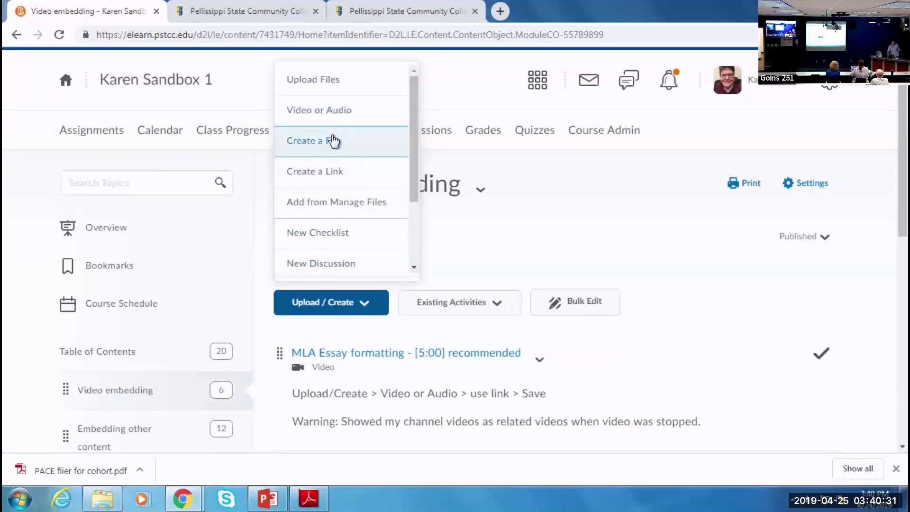
Start adding a web video to the Video embedding module, and open youtube.com in a new browser tab.
click(335, 113)
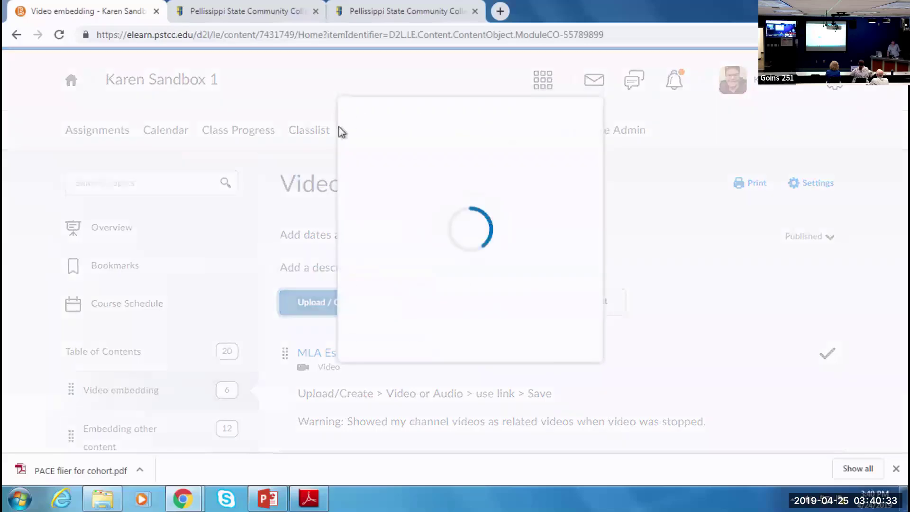
click(386, 197)
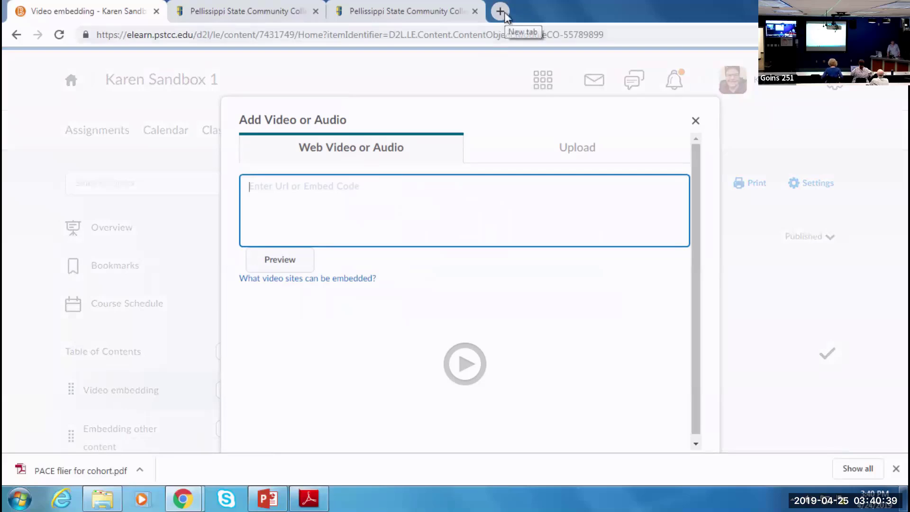
click(504, 14)
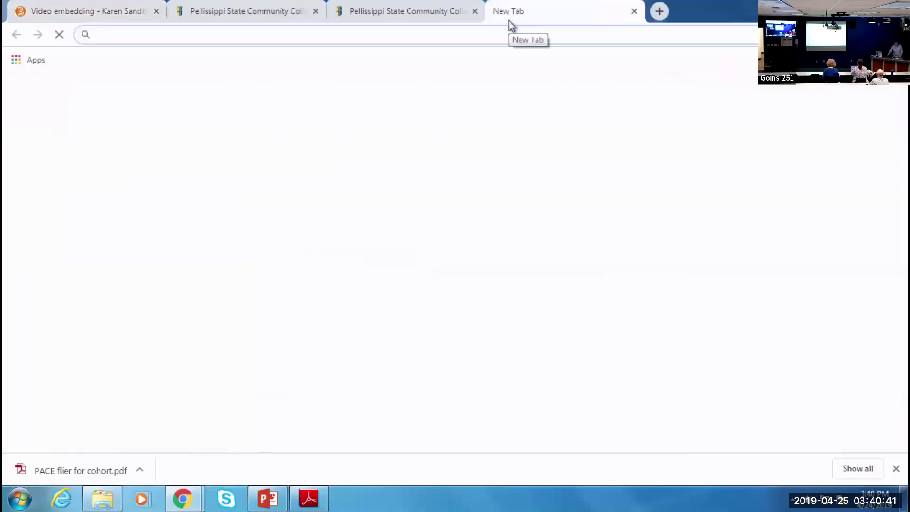
text(you)
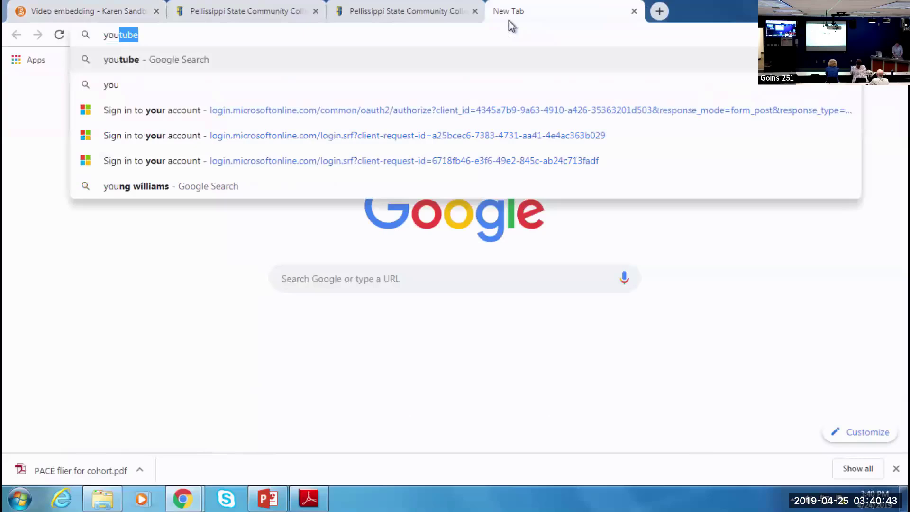
text(tube.c)
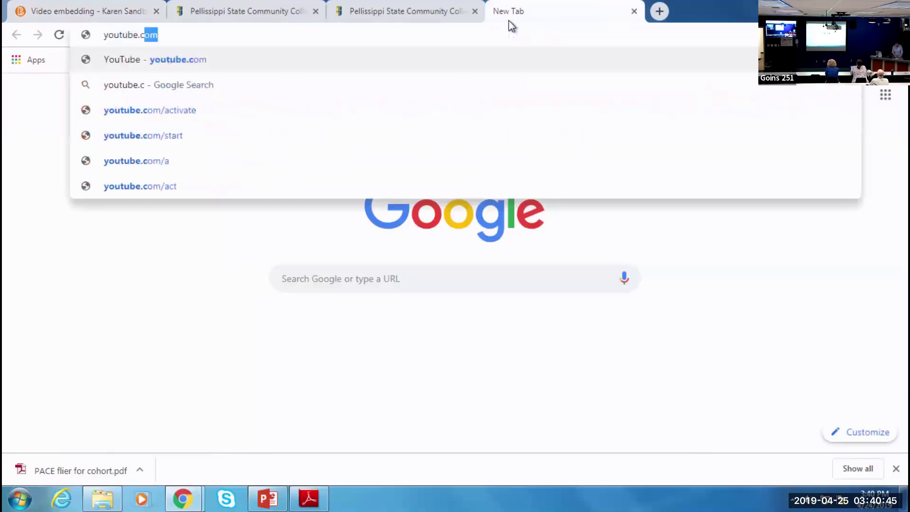
text(om)
key(Return)
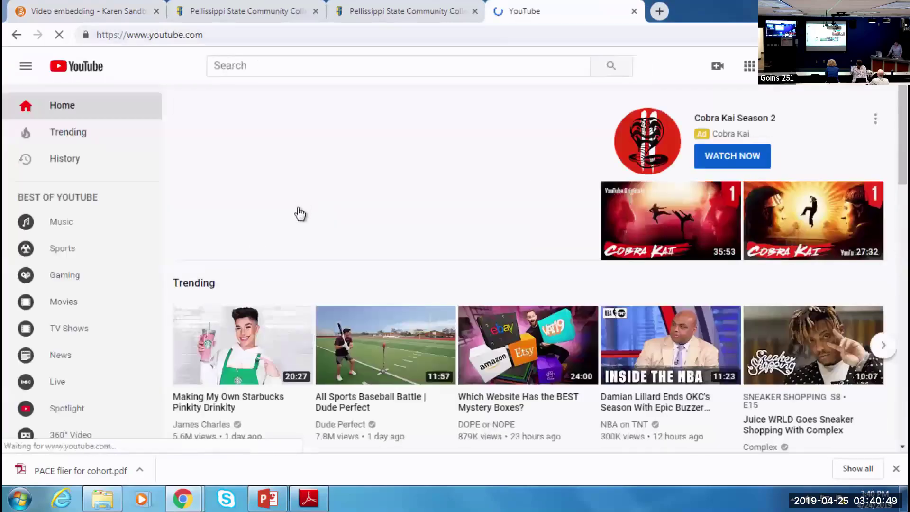
Open ESPN's video on Russell Westbrook's legacy from the Sports top stories, select its web address, and pause the playback.
scroll(458, 221, down, 10)
scroll(457, 221, down, 2)
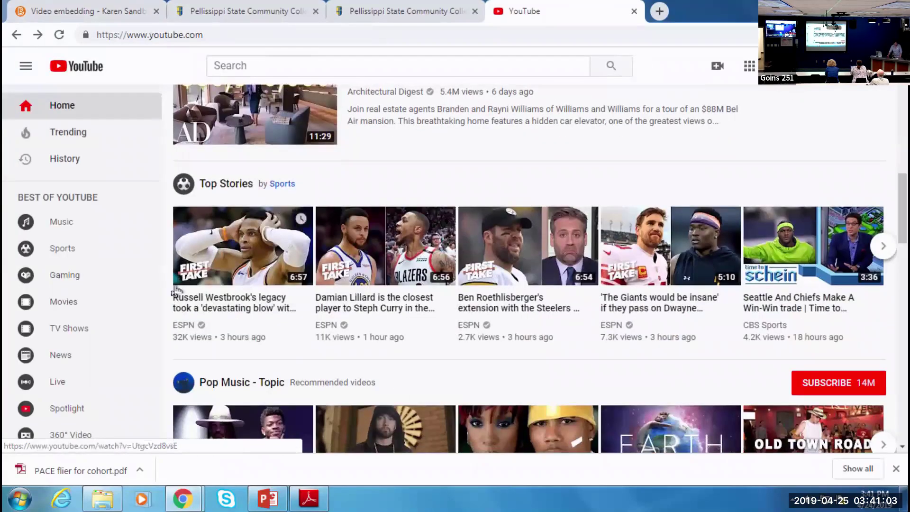
click(228, 267)
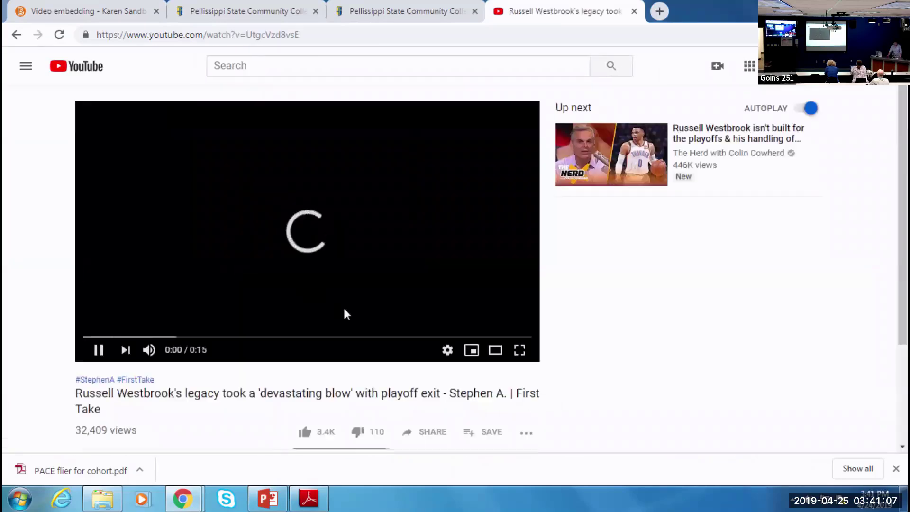
click(333, 32)
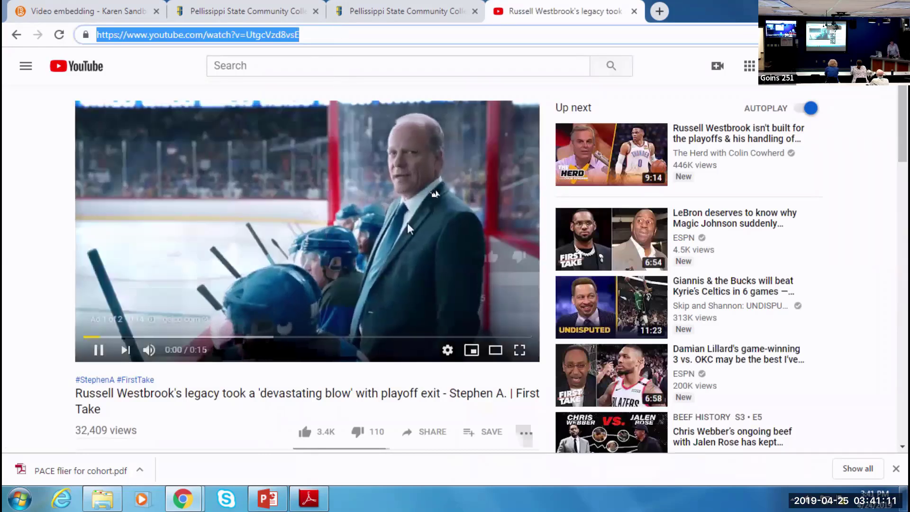
click(98, 349)
scroll(345, 360, down, 2)
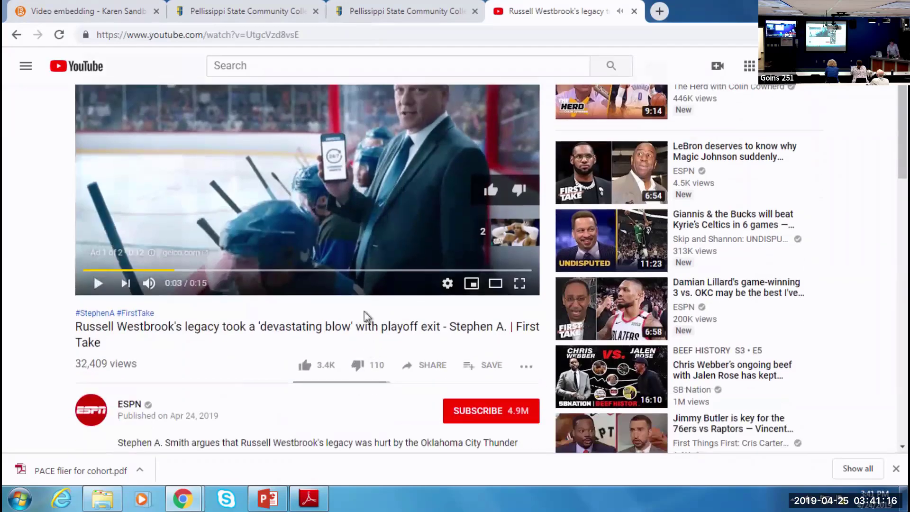
Copy the YouTube share link of ESPN's Russell Westbrook video, without a start time.
click(431, 365)
click(444, 268)
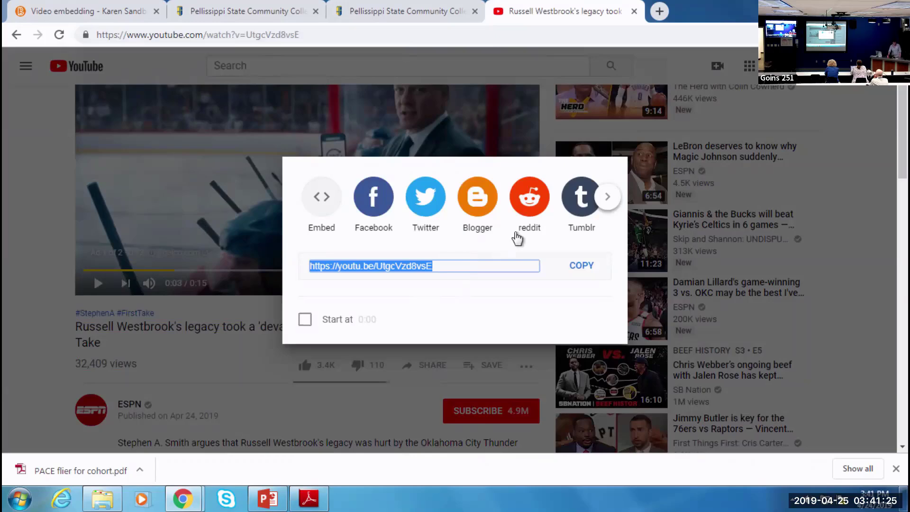
click(581, 265)
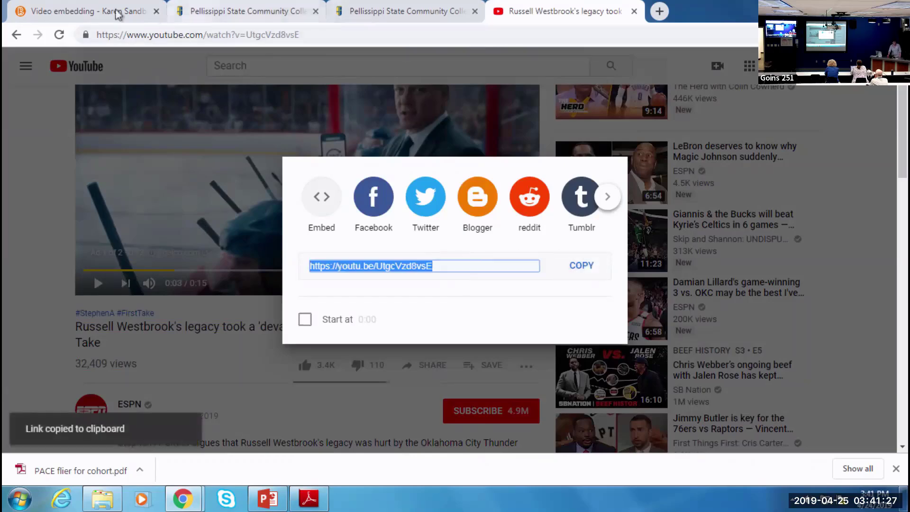
click(71, 11)
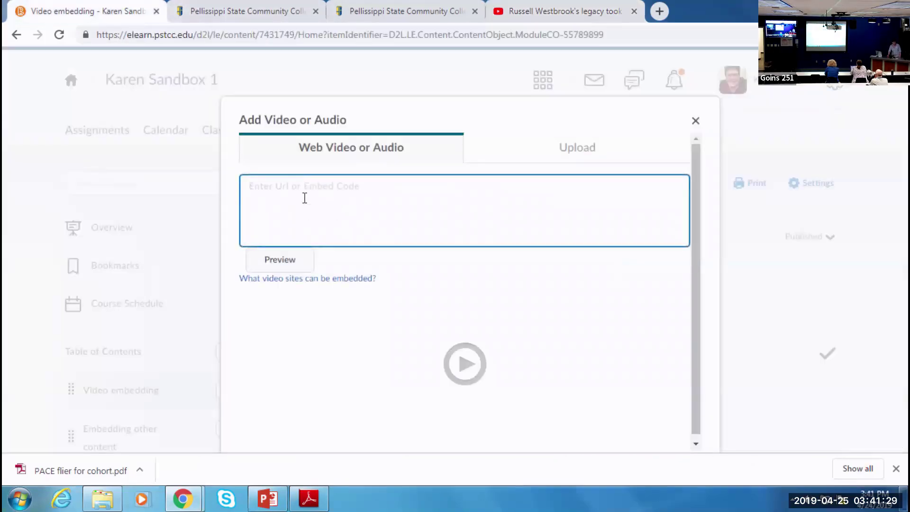
key(ctrl+v)
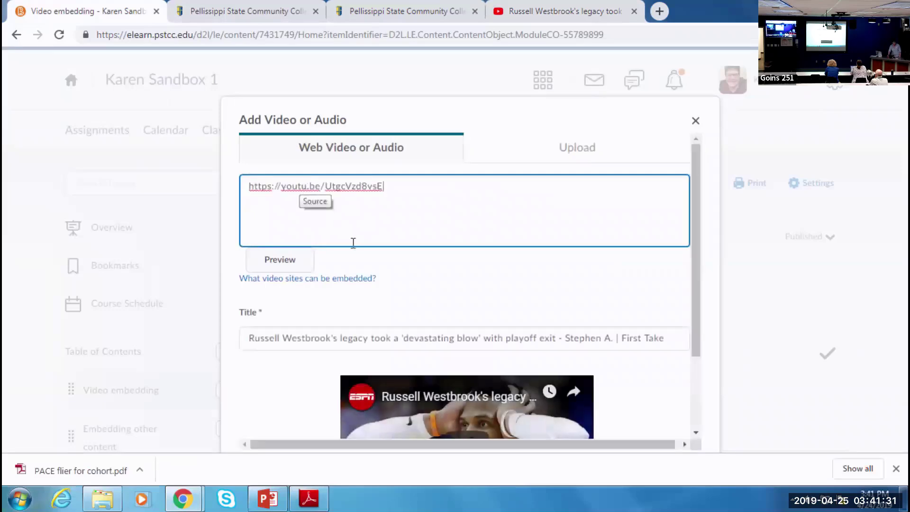
scroll(476, 272, down, 2)
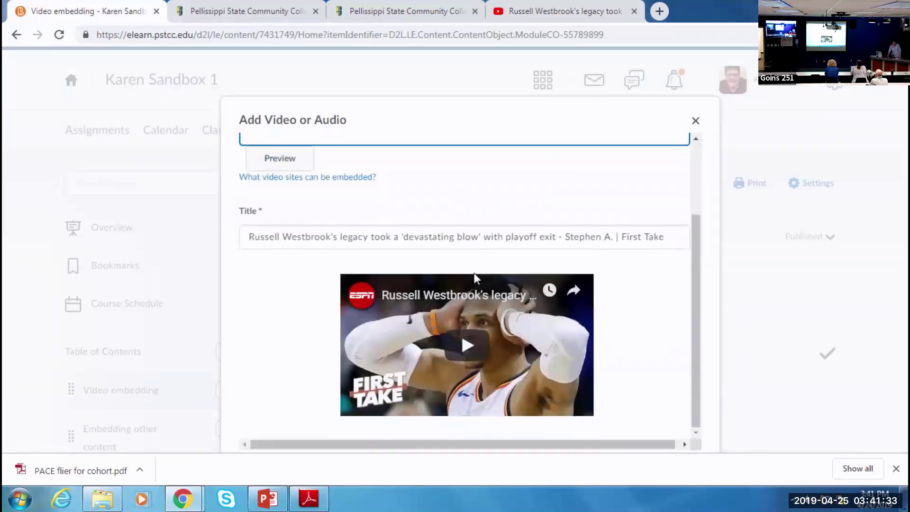
scroll(460, 271, up, 2)
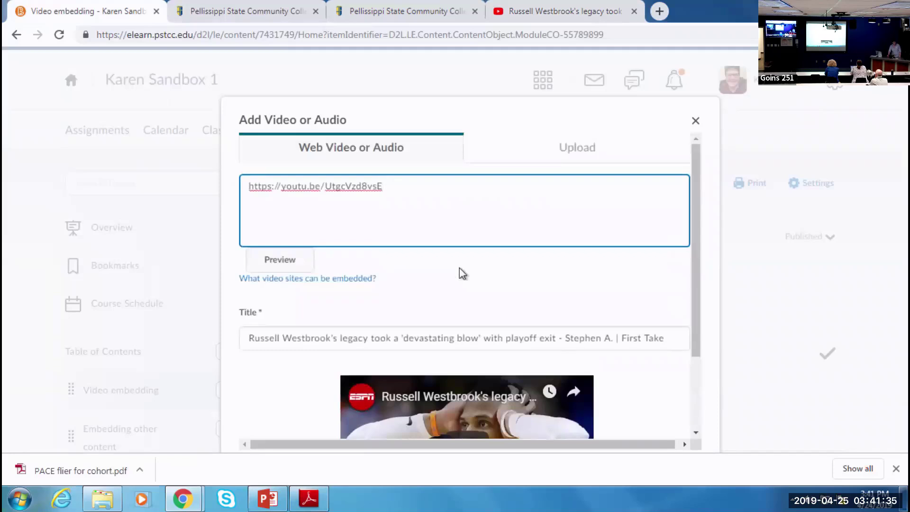
scroll(459, 271, down, 2)
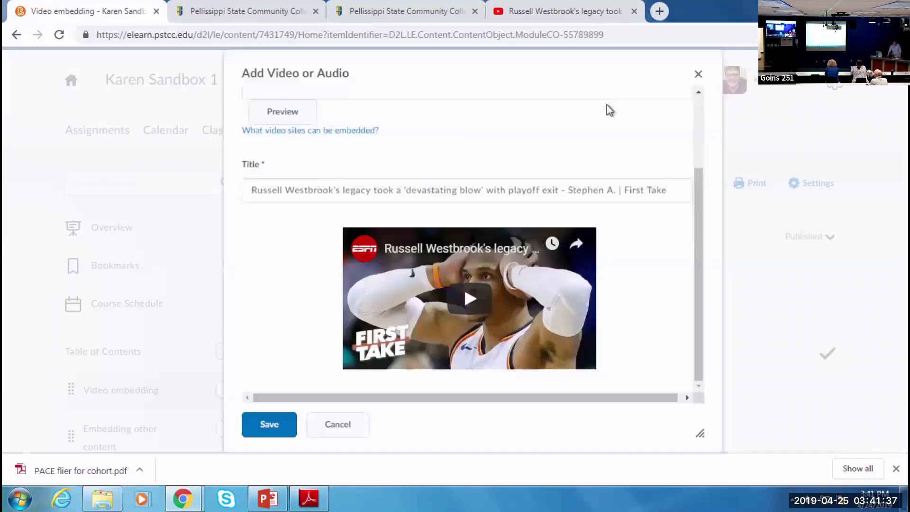
click(264, 425)
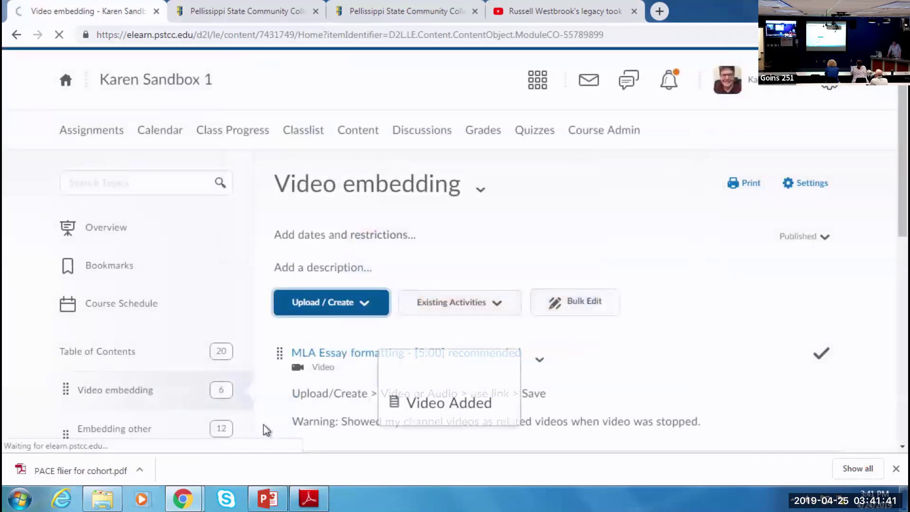
View the embedded Russell Westbrook video topic and return to the course content.
scroll(467, 358, down, 3)
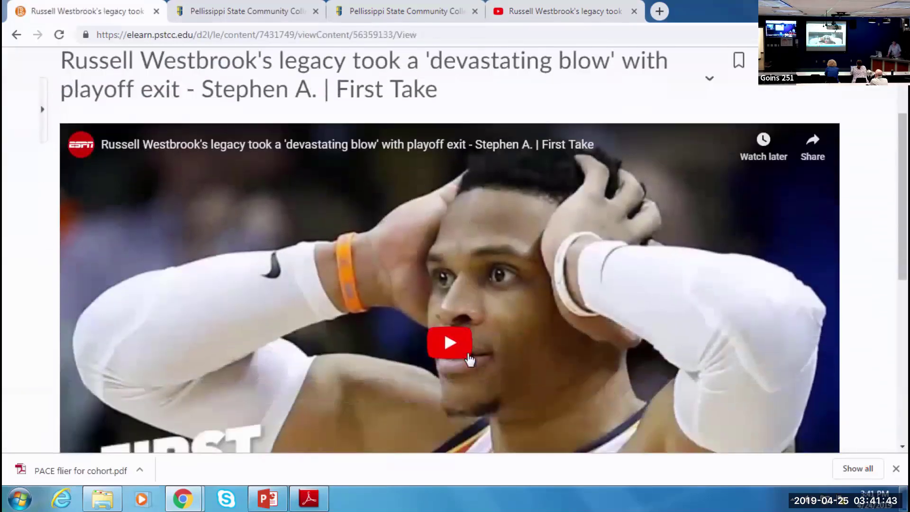
scroll(463, 360, up, 3)
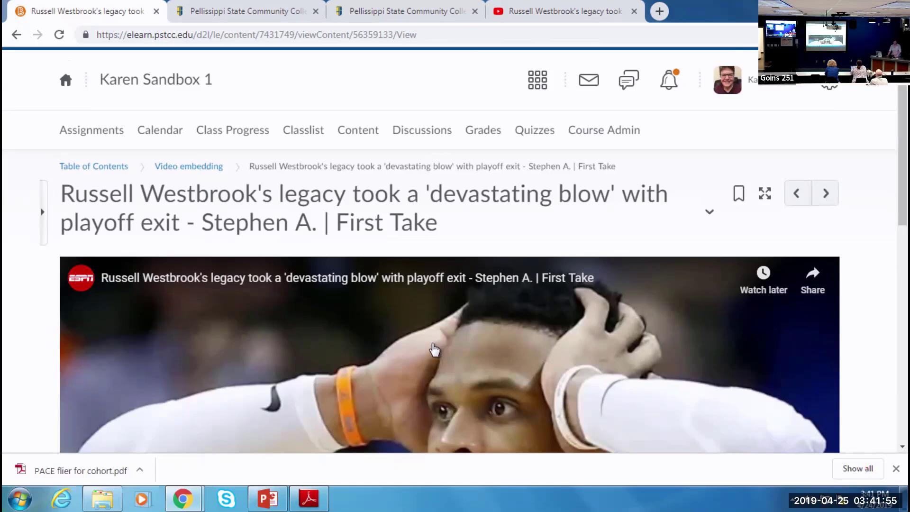
click(351, 134)
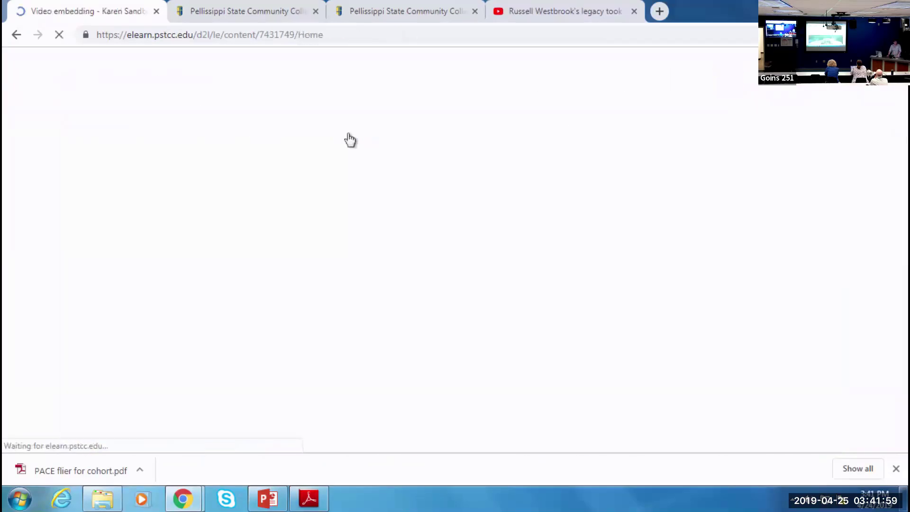
Examine which types of existing activities can be added to the Video embedding module, from Assignments to Virtual Classroom.
scroll(480, 213, down, 3)
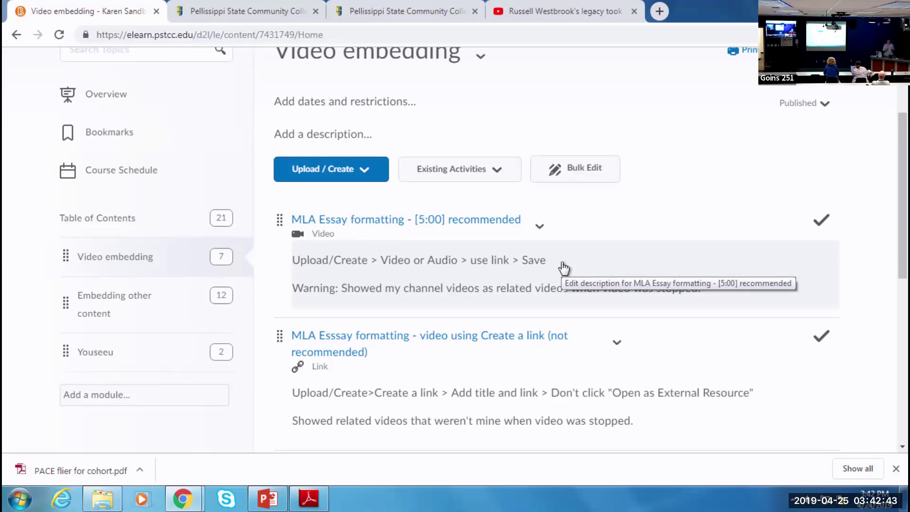
click(504, 176)
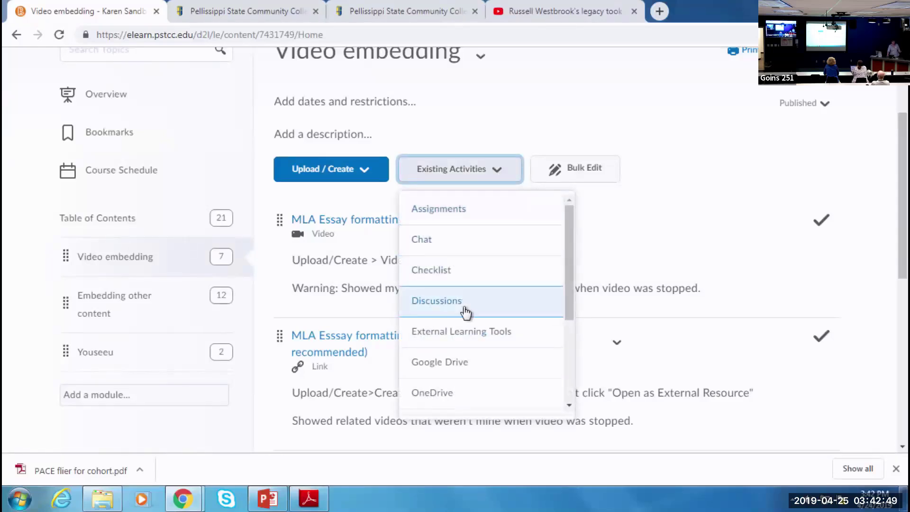
scroll(471, 327, down, 3)
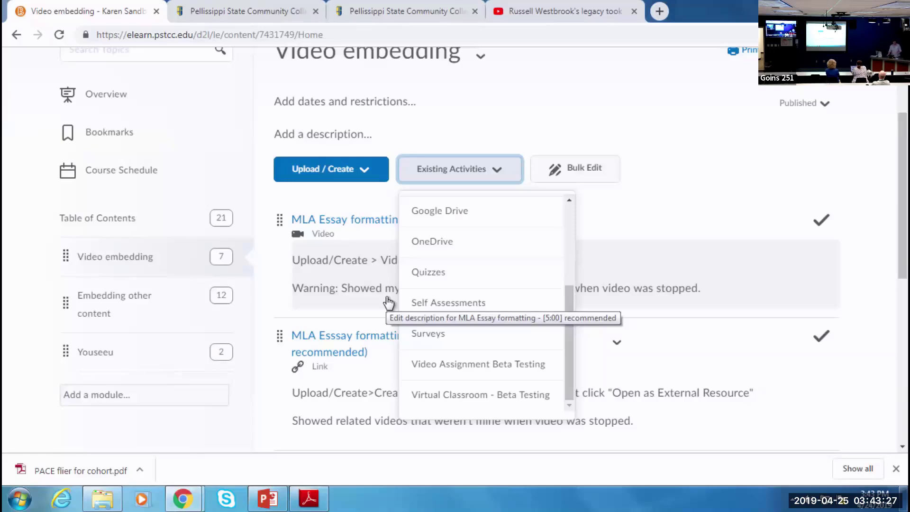
Switch to the PowerPoint presentation and start the slide show from slide 8, Summary of Engaging Videos Research.
click(276, 505)
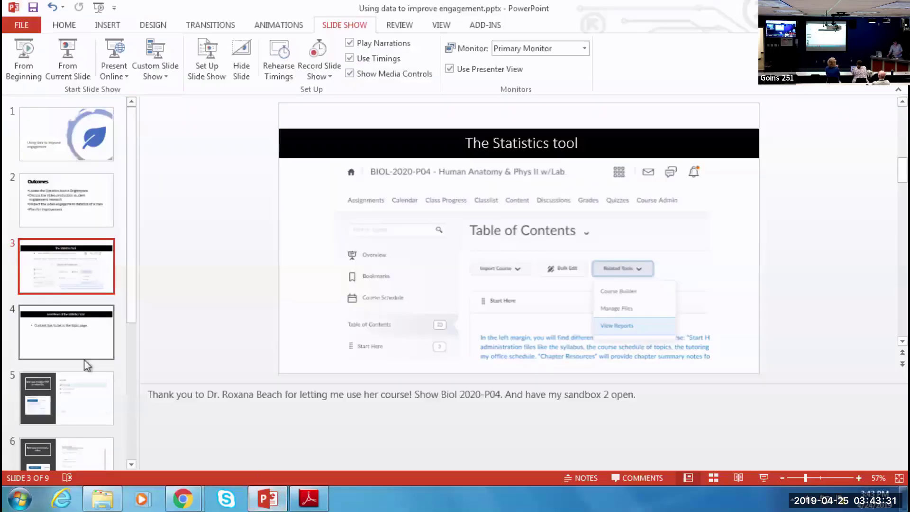
scroll(97, 422, down, 3)
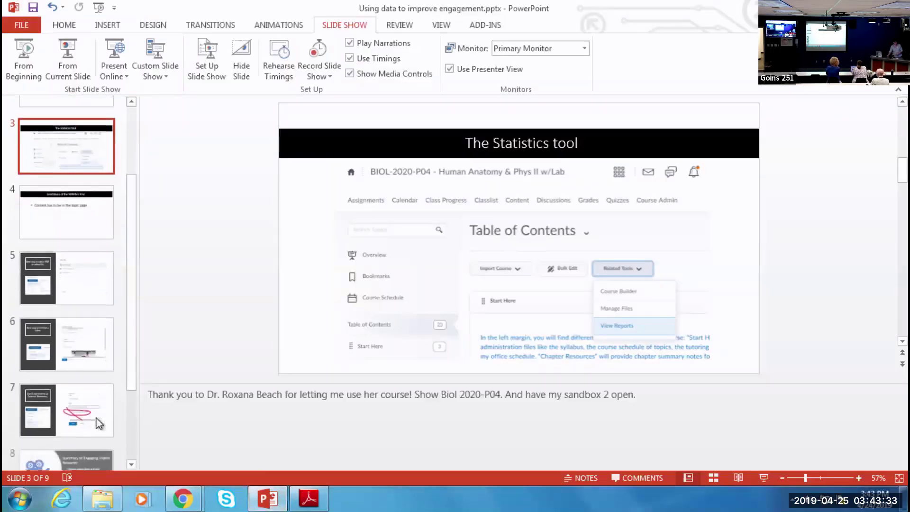
scroll(98, 423, down, 2)
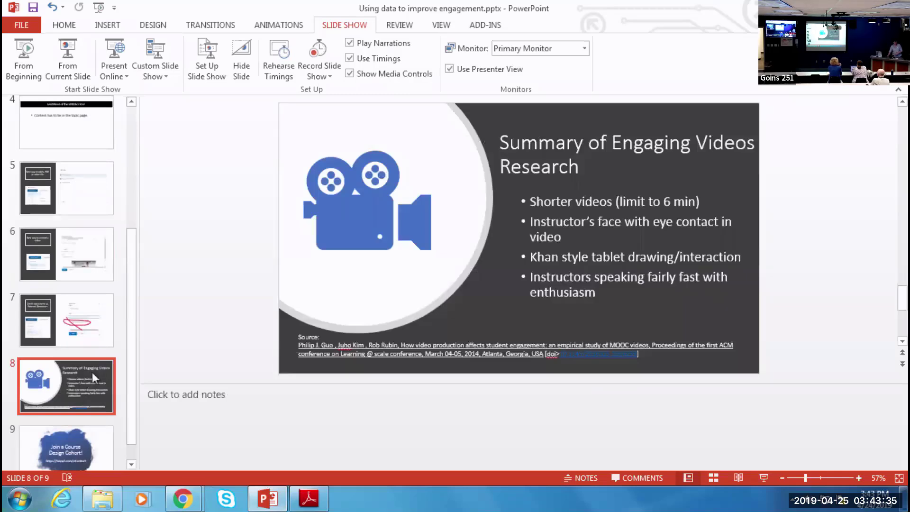
click(764, 477)
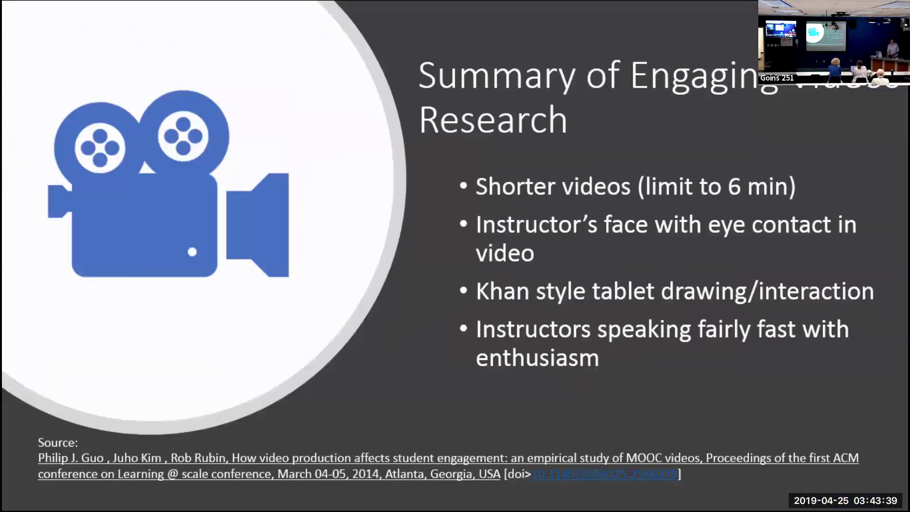